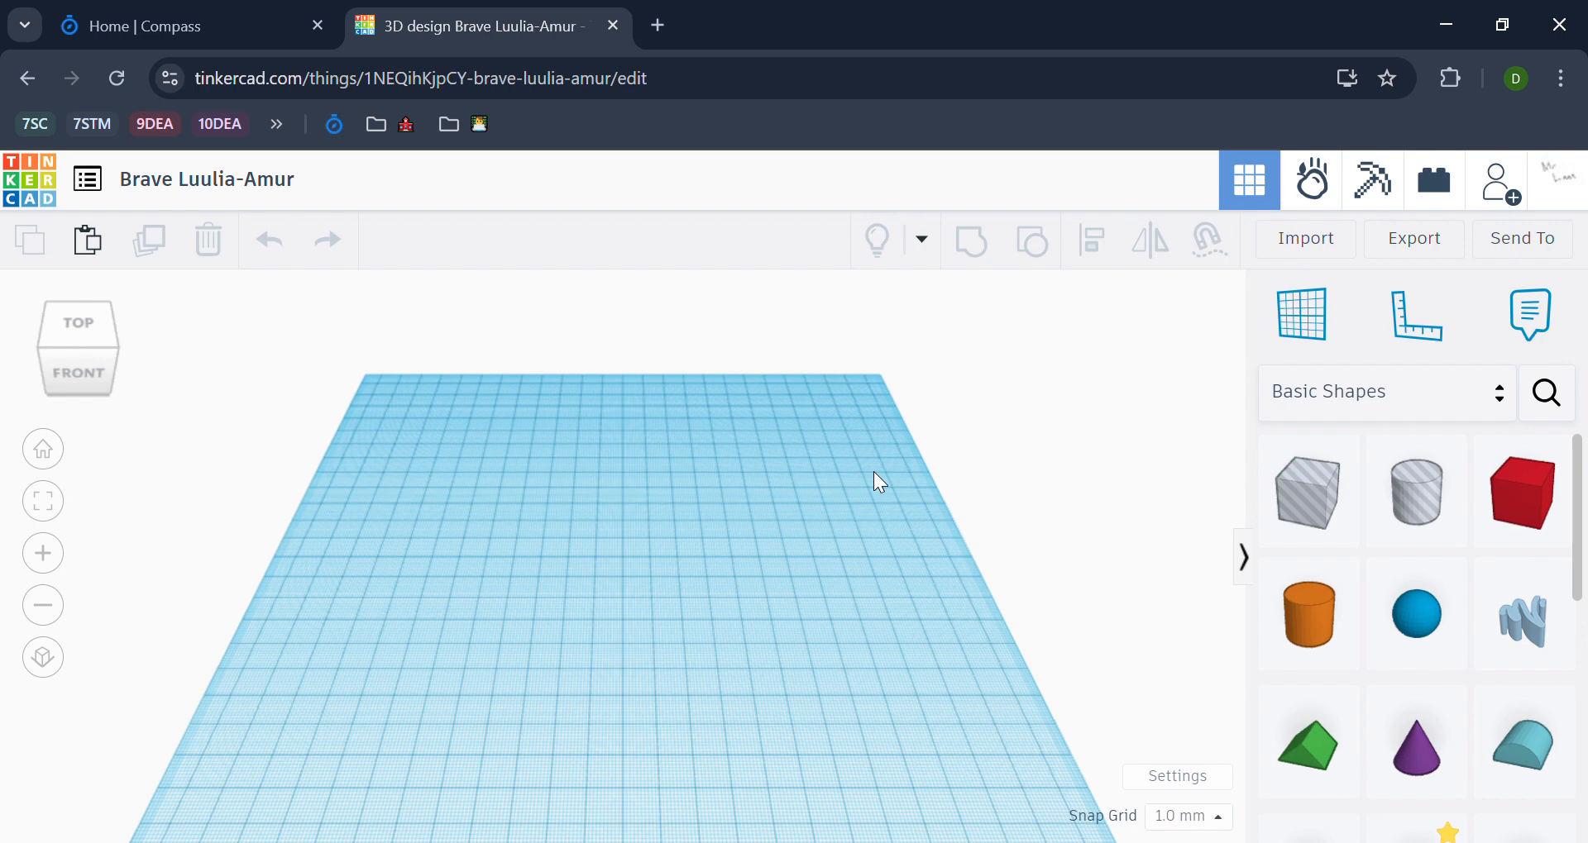
Step: Place a Scribble shape on the workplane and draw a small filled blob near the middle of its canvas
{"action": "scroll", "coordinate": [1499, 574], "scroll_direction": "down", "scroll_amount": 3}
{"action": "scroll", "coordinate": [1499, 574], "scroll_direction": "up", "scroll_amount": 2}
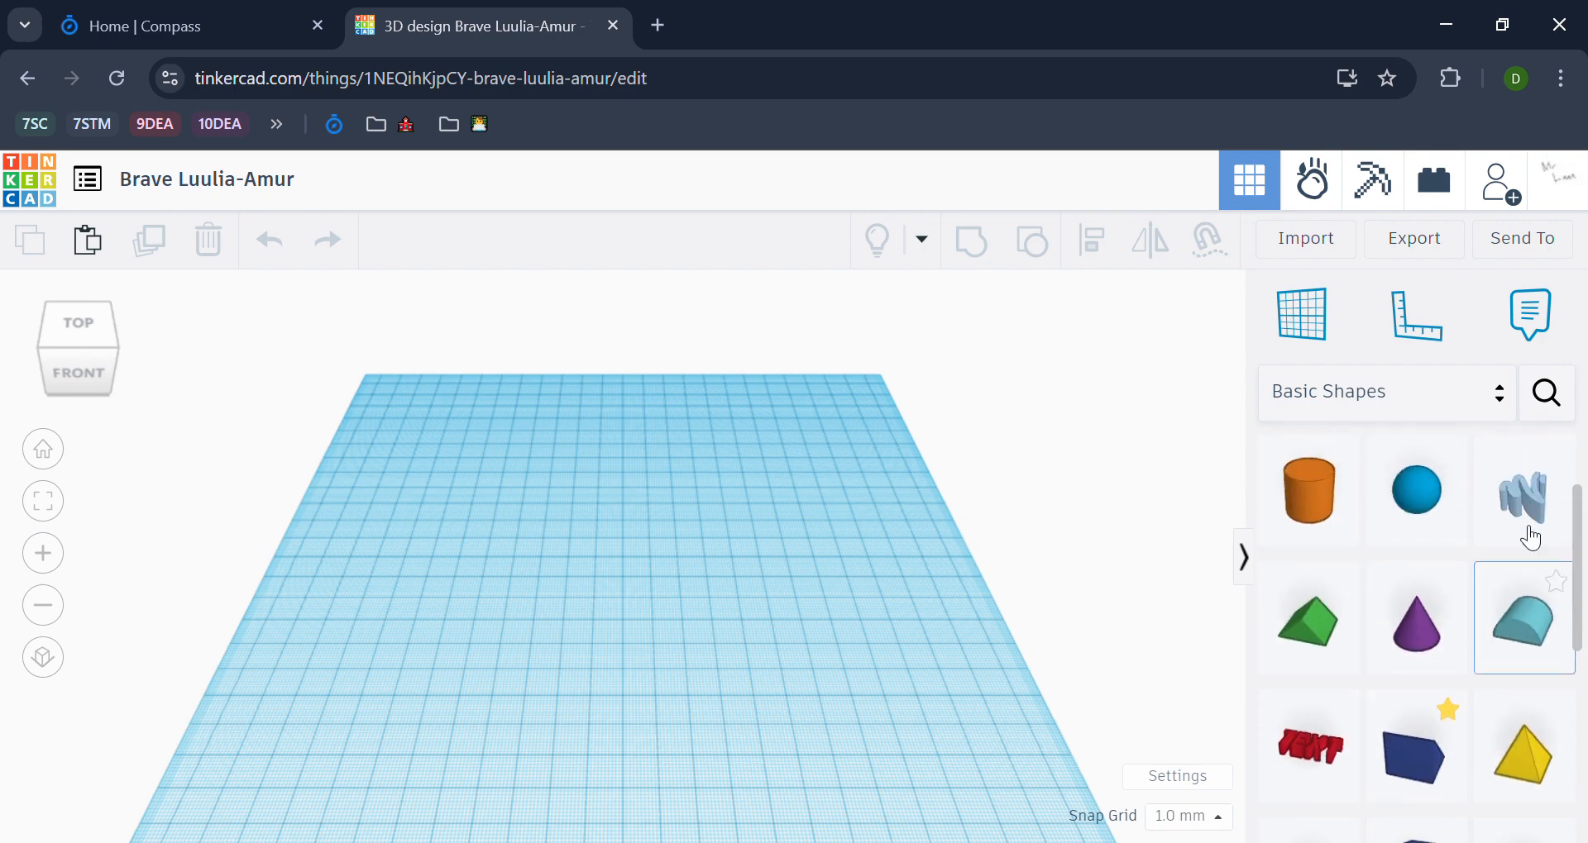
{"action": "left_click", "coordinate": [1470, 515]}
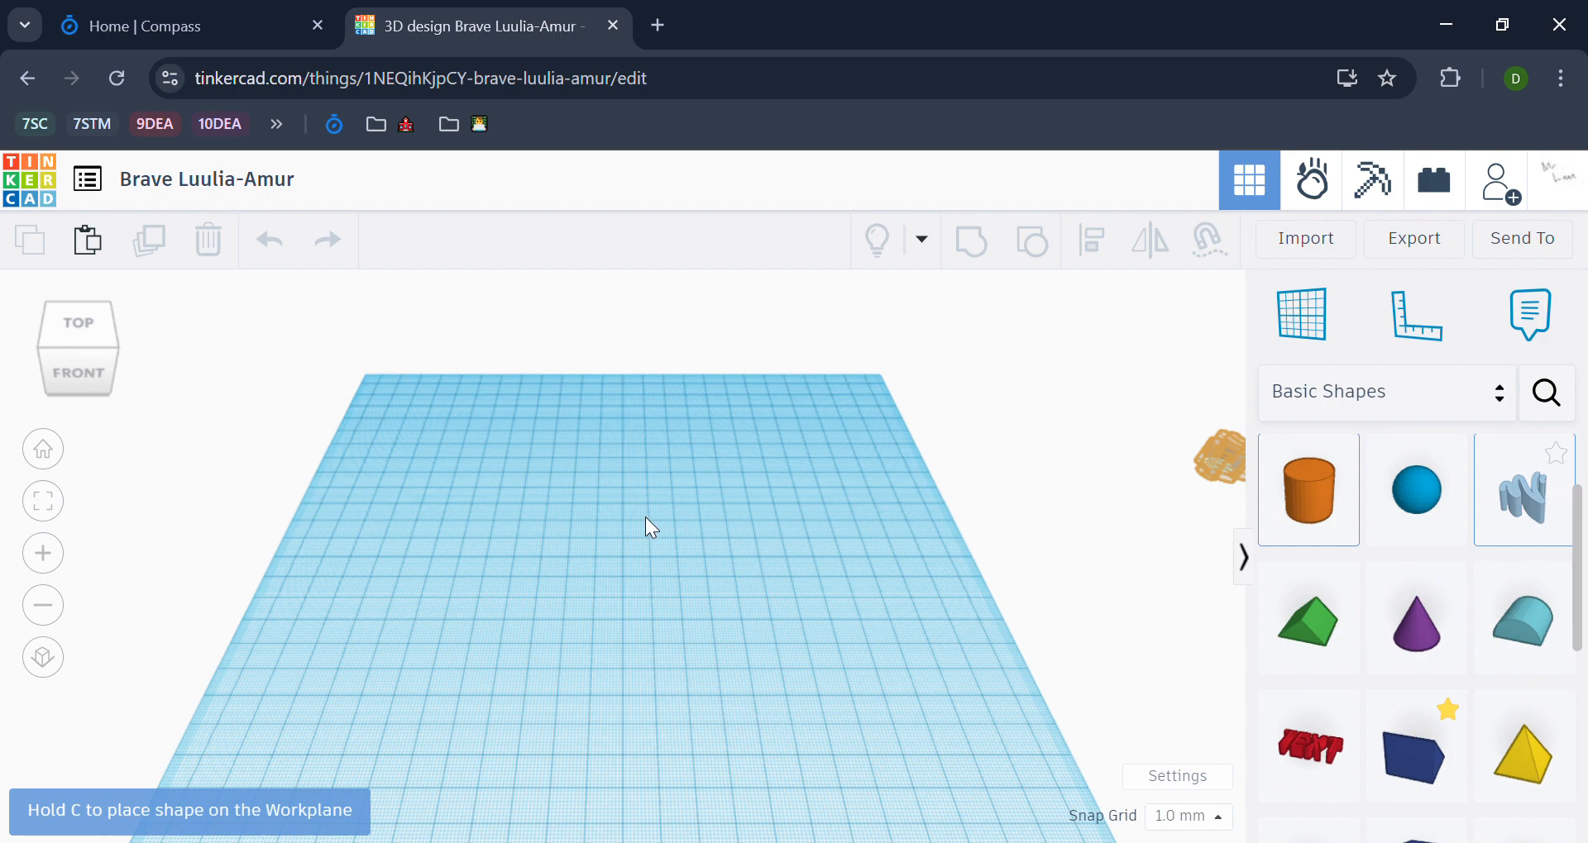
{"action": "left_click", "coordinate": [645, 518]}
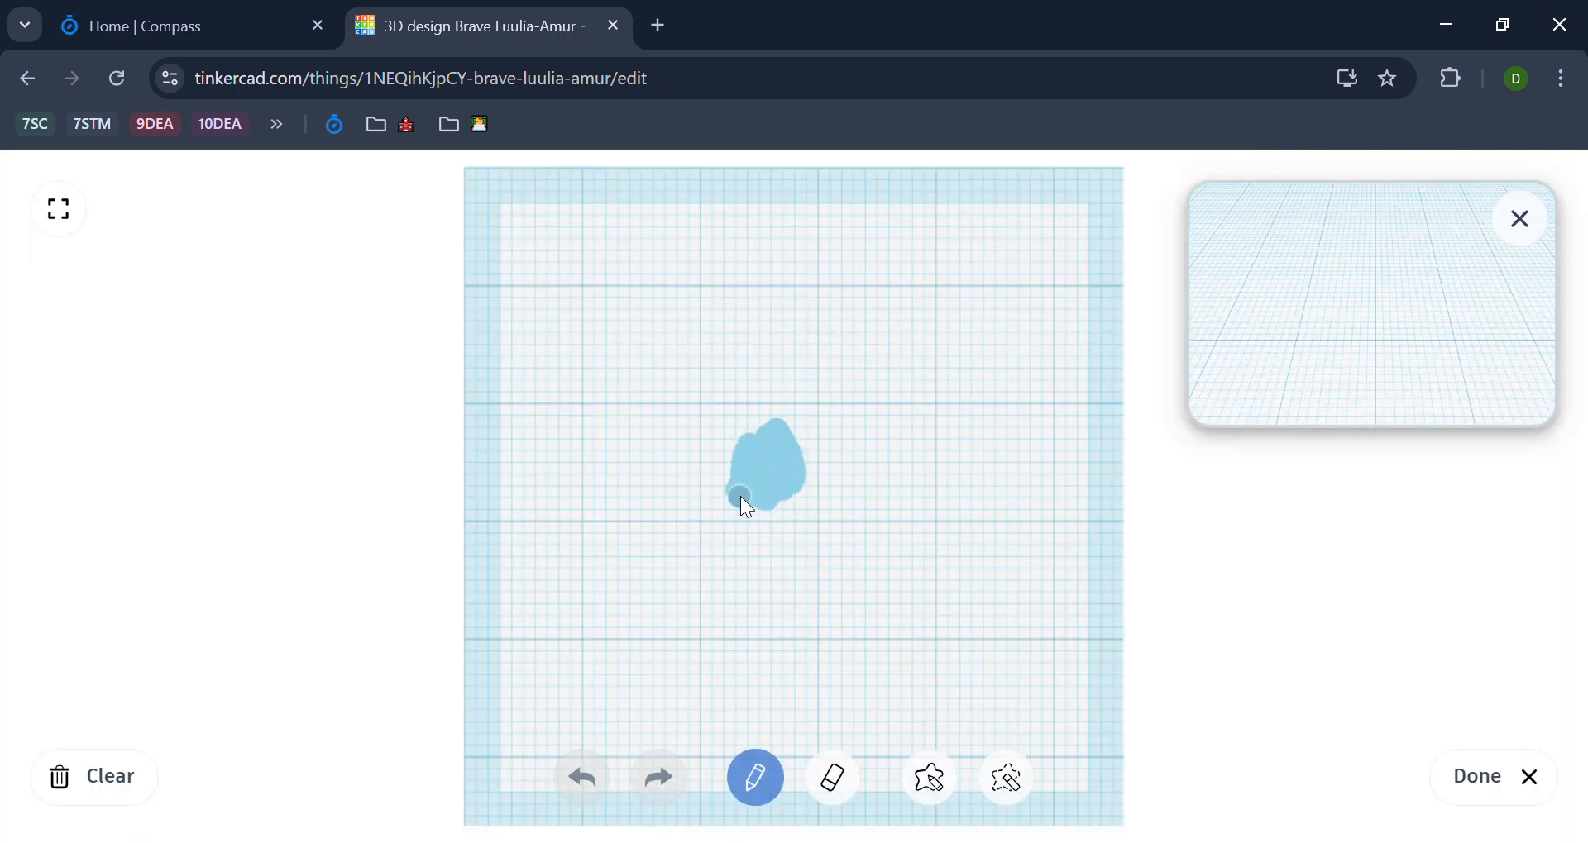
{"action": "left_click_drag", "start_coordinate": [741, 496], "coordinate": [737, 499]}
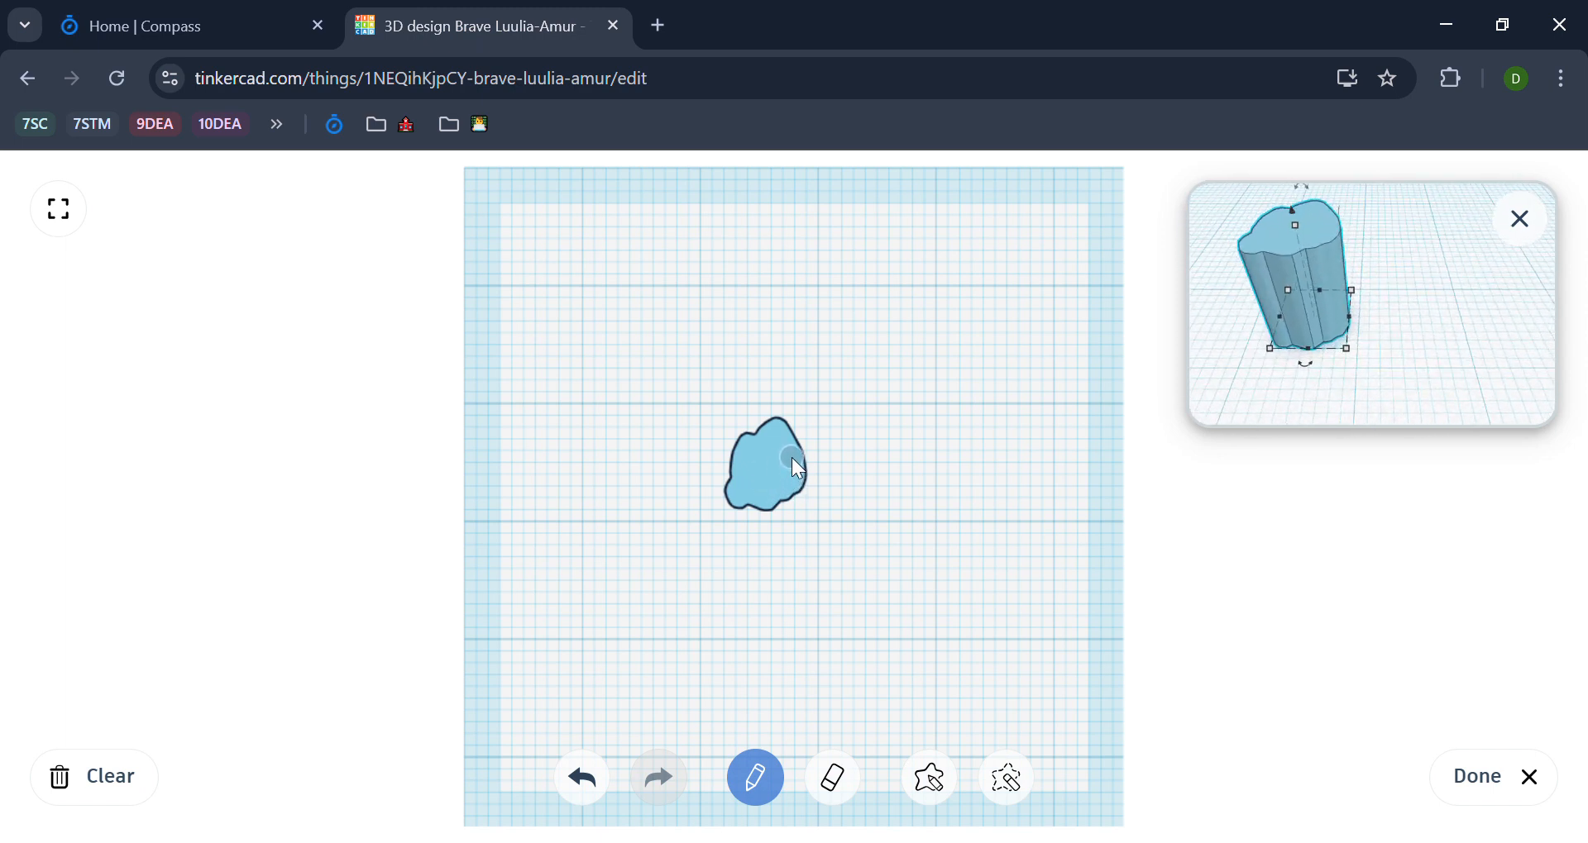
Step: Draw eight roughly straight arms radiating from the central blob and finish the scribble
{"action": "left_click_drag", "start_coordinate": [791, 458], "coordinate": [932, 318]}
{"action": "left_click_drag", "start_coordinate": [684, 357], "coordinate": [757, 436]}
{"action": "mouse_move", "coordinate": [773, 512]}
{"action": "left_mouse_down"}
{"action": "mouse_move", "coordinate": [635, 594]}
{"action": "mouse_move", "coordinate": [884, 617]}
{"action": "left_mouse_up"}
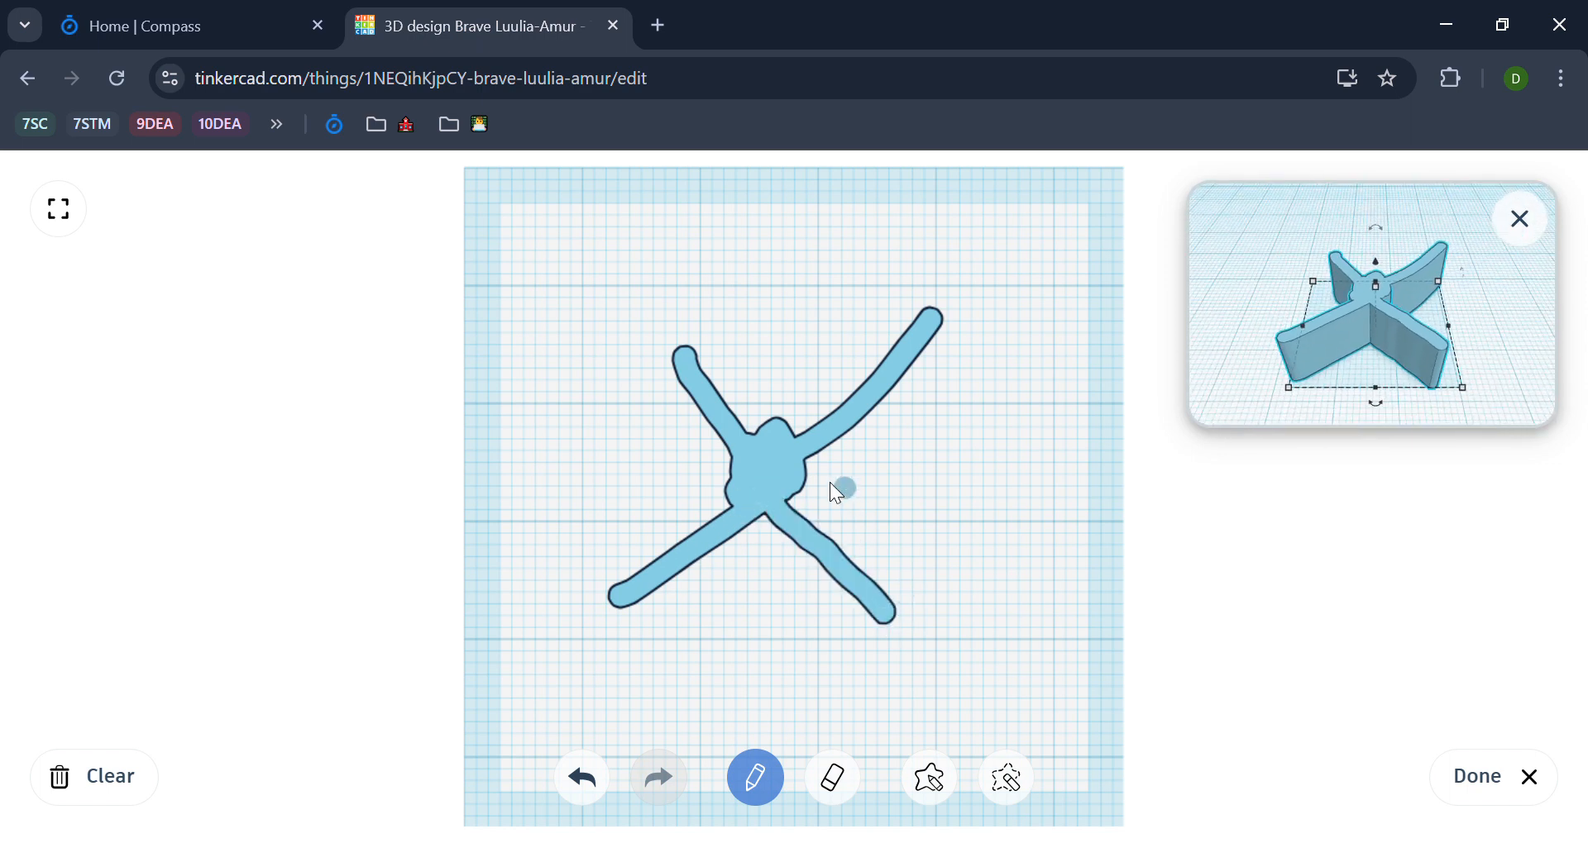
{"action": "mouse_move", "coordinate": [773, 487]}
{"action": "left_mouse_down"}
{"action": "mouse_move", "coordinate": [607, 475]}
{"action": "mouse_move", "coordinate": [949, 466]}
{"action": "left_mouse_up"}
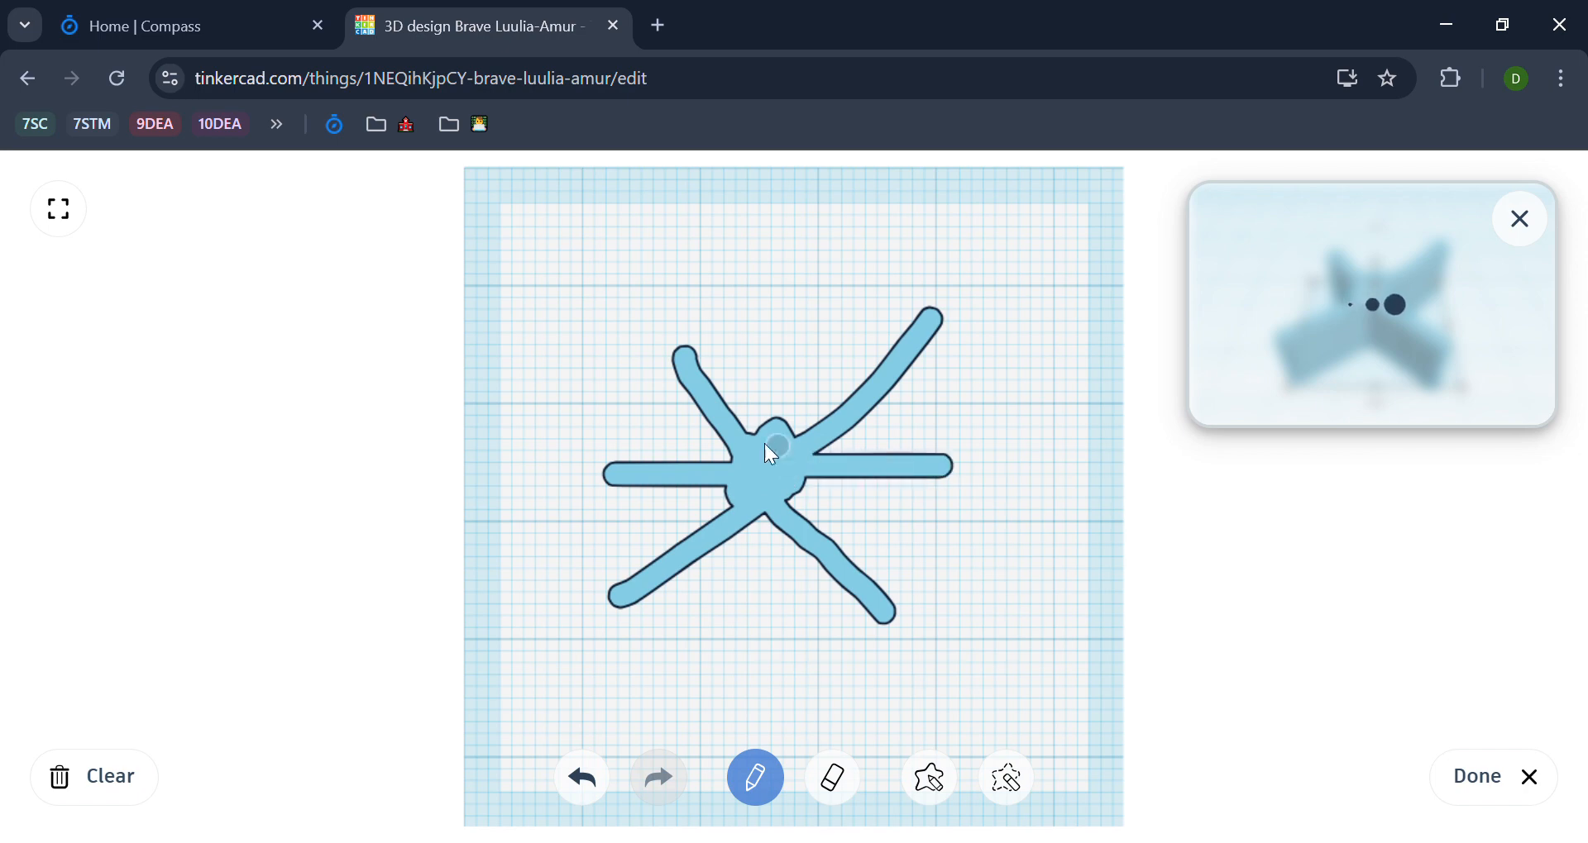
{"action": "left_click_drag", "start_coordinate": [769, 454], "coordinate": [786, 283]}
{"action": "left_click_drag", "start_coordinate": [751, 499], "coordinate": [740, 621]}
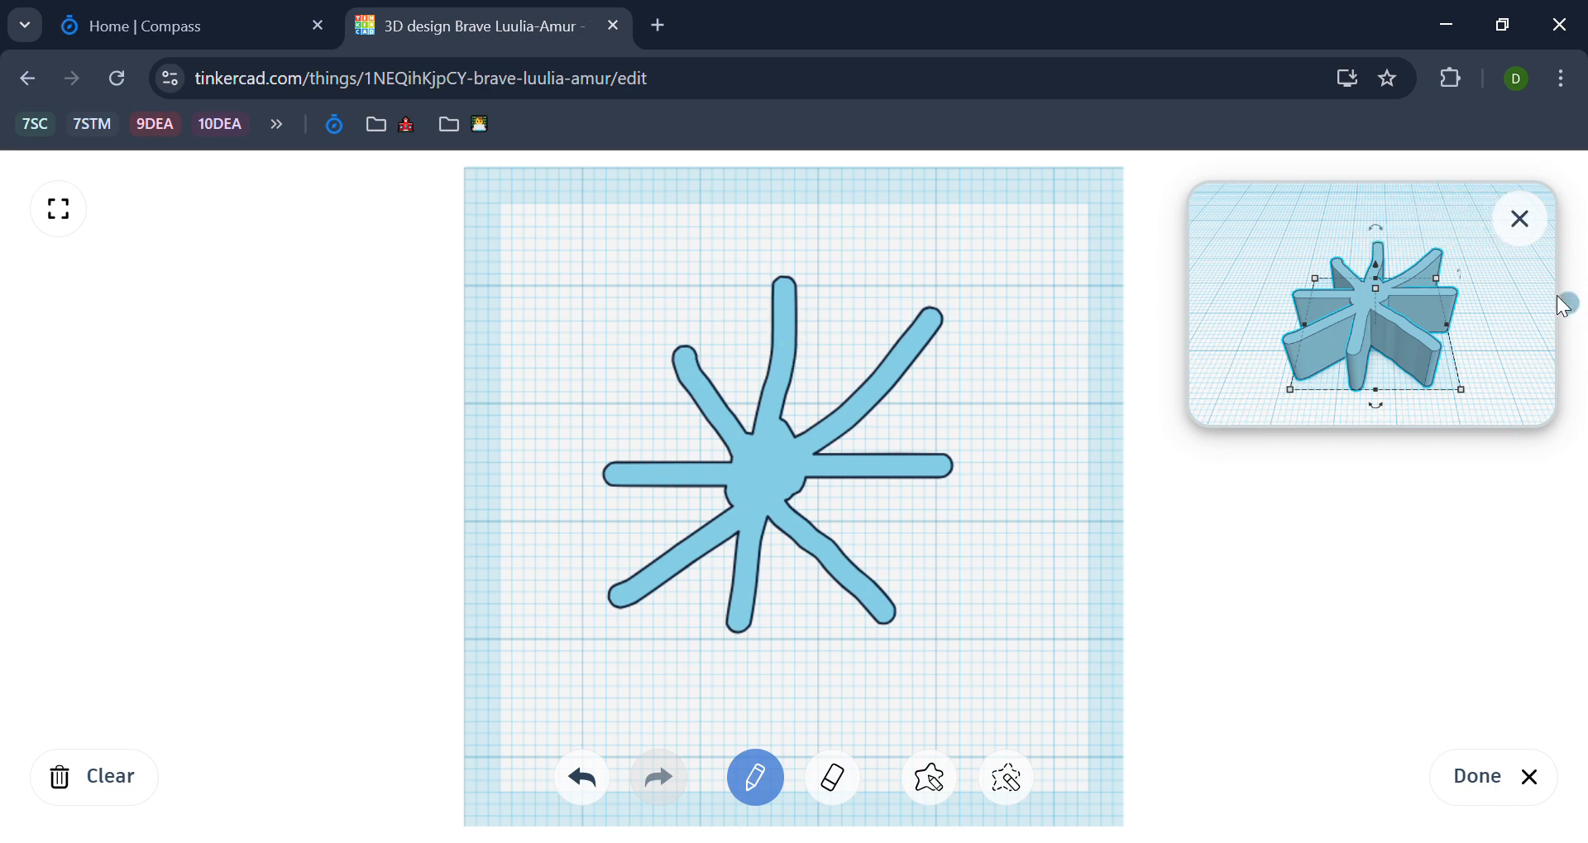
{"action": "left_click", "coordinate": [1519, 221]}
{"action": "left_click", "coordinate": [1526, 773]}
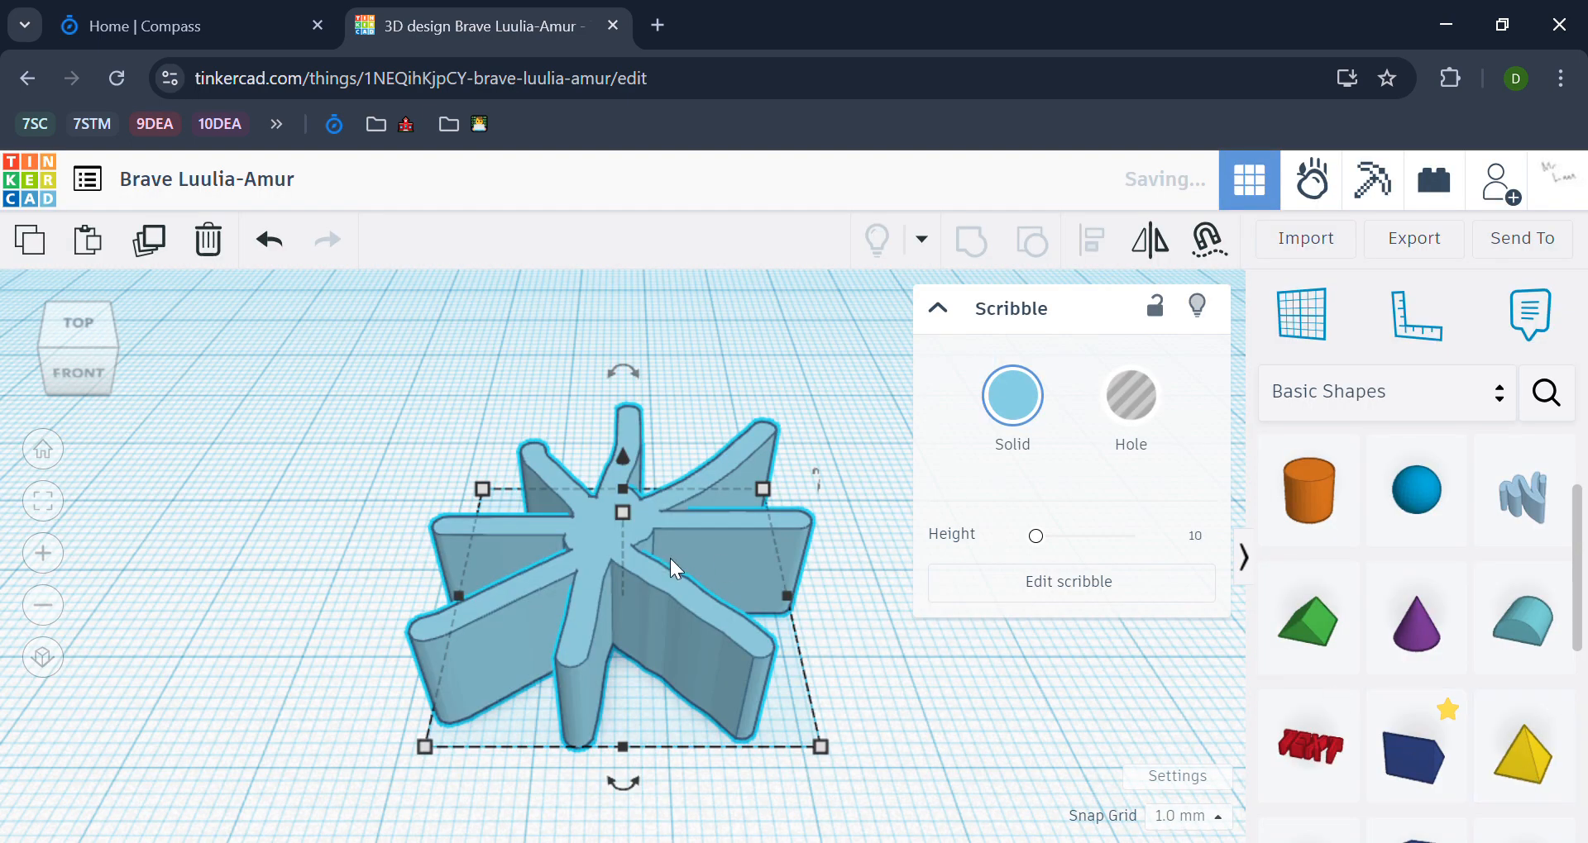
Step: Delete the scribble shape and place a solid cylinder on the workplane
{"action": "key", "text": "Delete"}
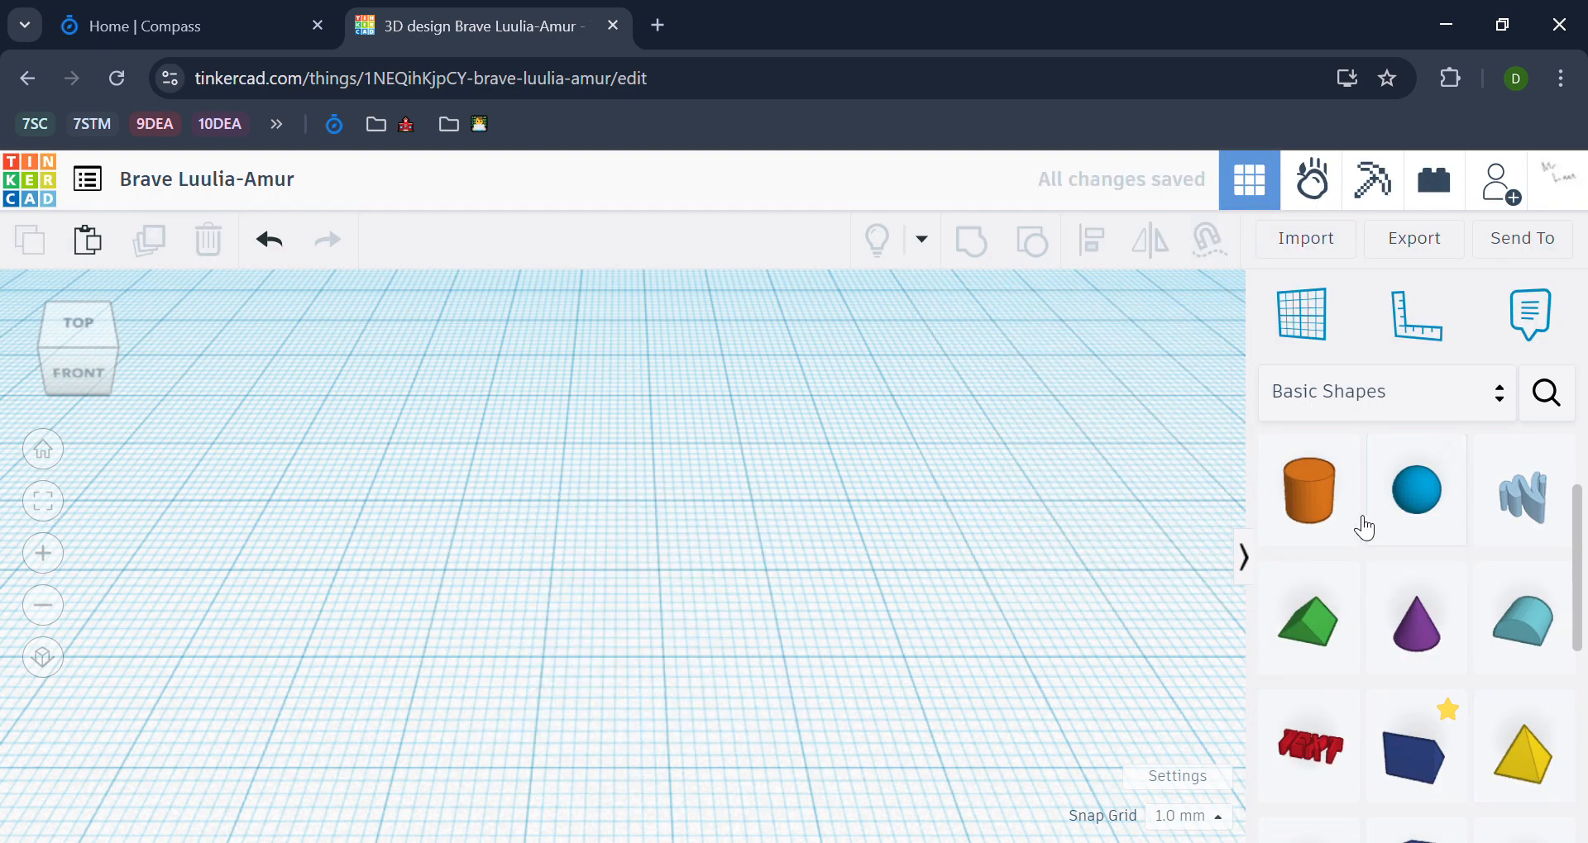
{"action": "left_click_drag", "start_coordinate": [1356, 525], "coordinate": [570, 476]}
{"action": "left_click", "coordinate": [605, 563]}
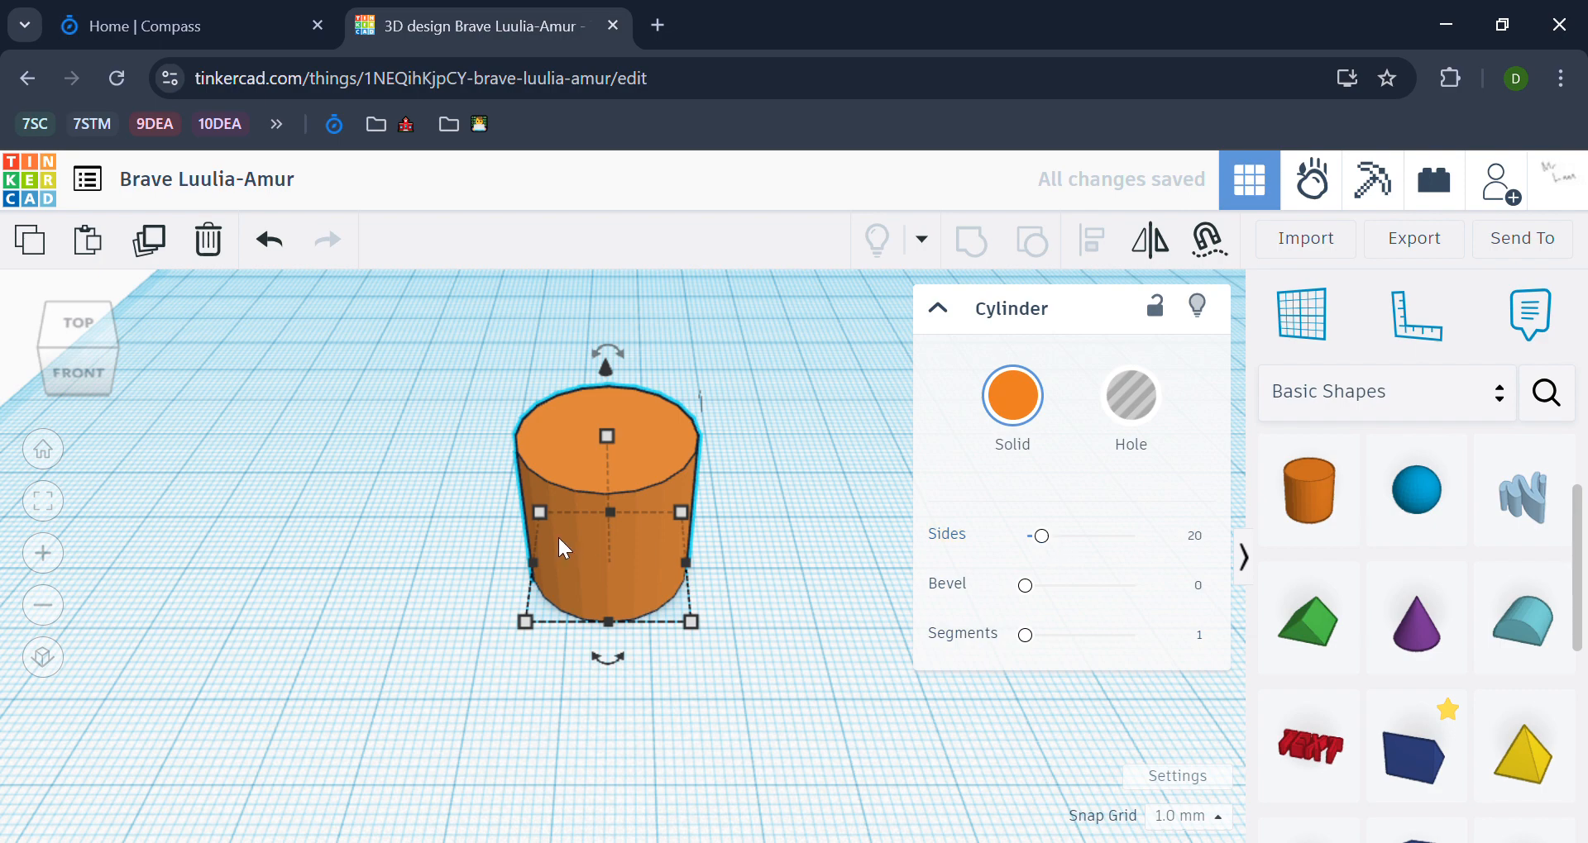
{"action": "scroll", "coordinate": [556, 534], "scroll_direction": "up", "scroll_amount": 5}
{"action": "scroll", "coordinate": [436, 543], "scroll_direction": "down", "scroll_amount": 2}
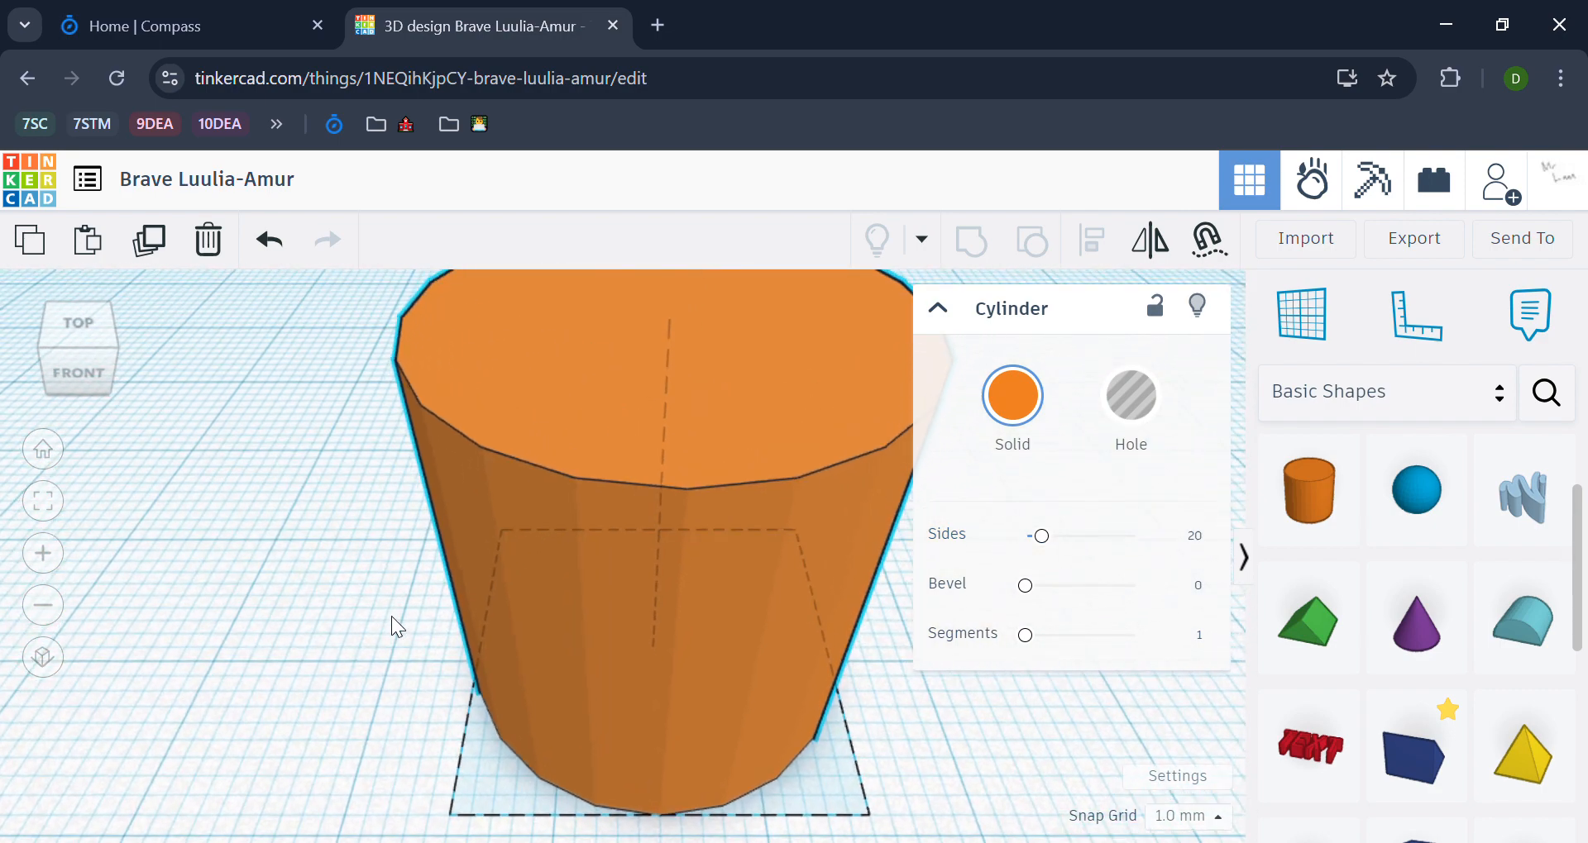
Step: Set the cylinder's number of sides to 64
{"action": "left_click_drag", "start_coordinate": [1043, 538], "coordinate": [1218, 535]}
{"action": "scroll", "coordinate": [169, 600], "scroll_direction": "down", "scroll_amount": 3}
{"action": "left_click", "coordinate": [843, 491]}
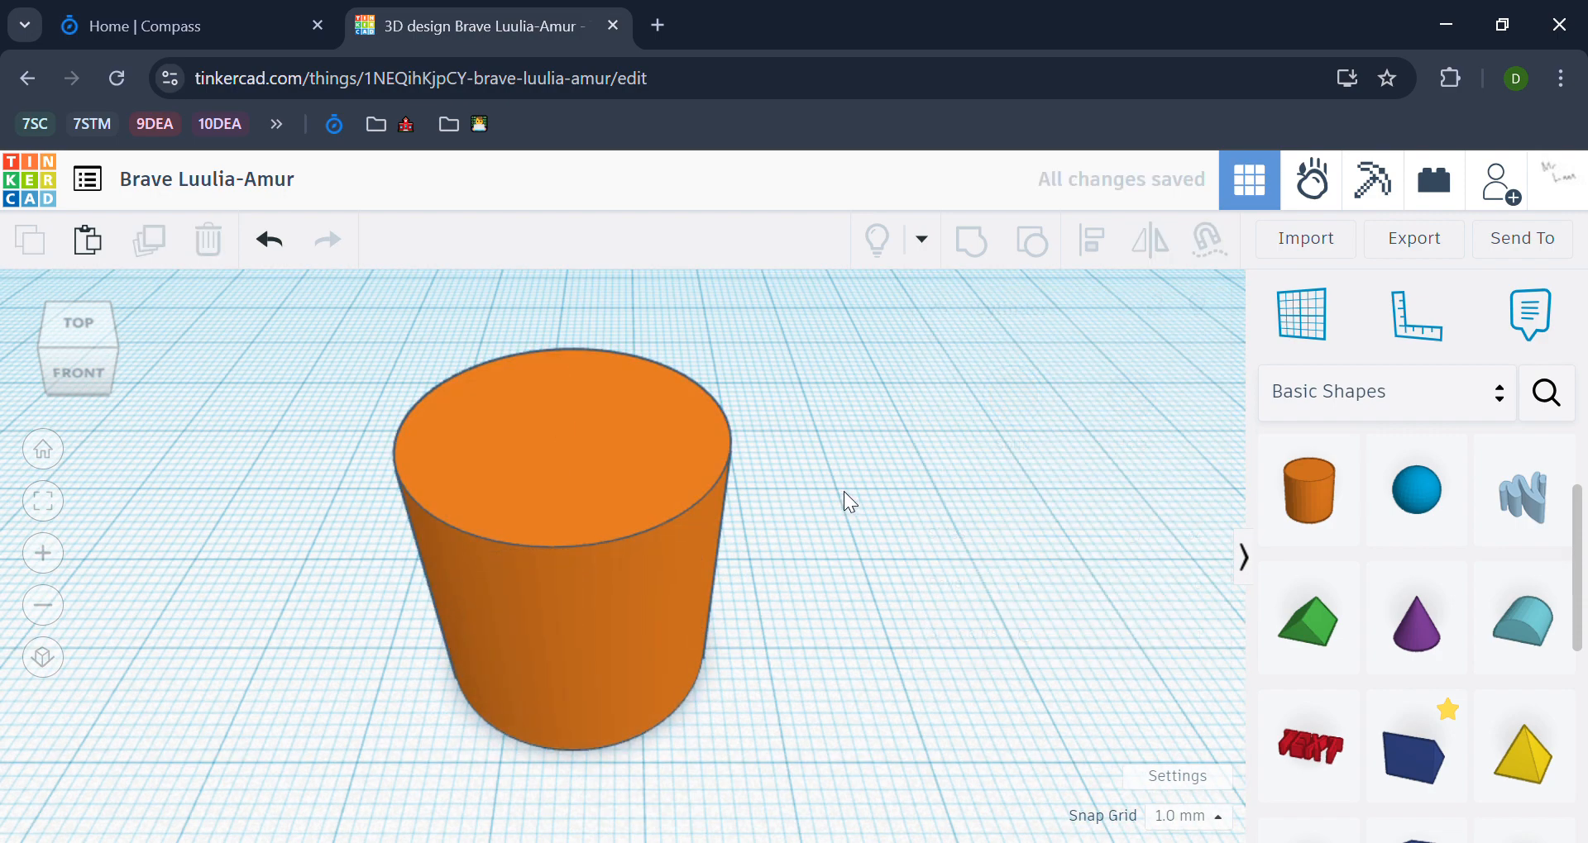
{"action": "scroll", "coordinate": [930, 445], "scroll_direction": "down", "scroll_amount": 6}
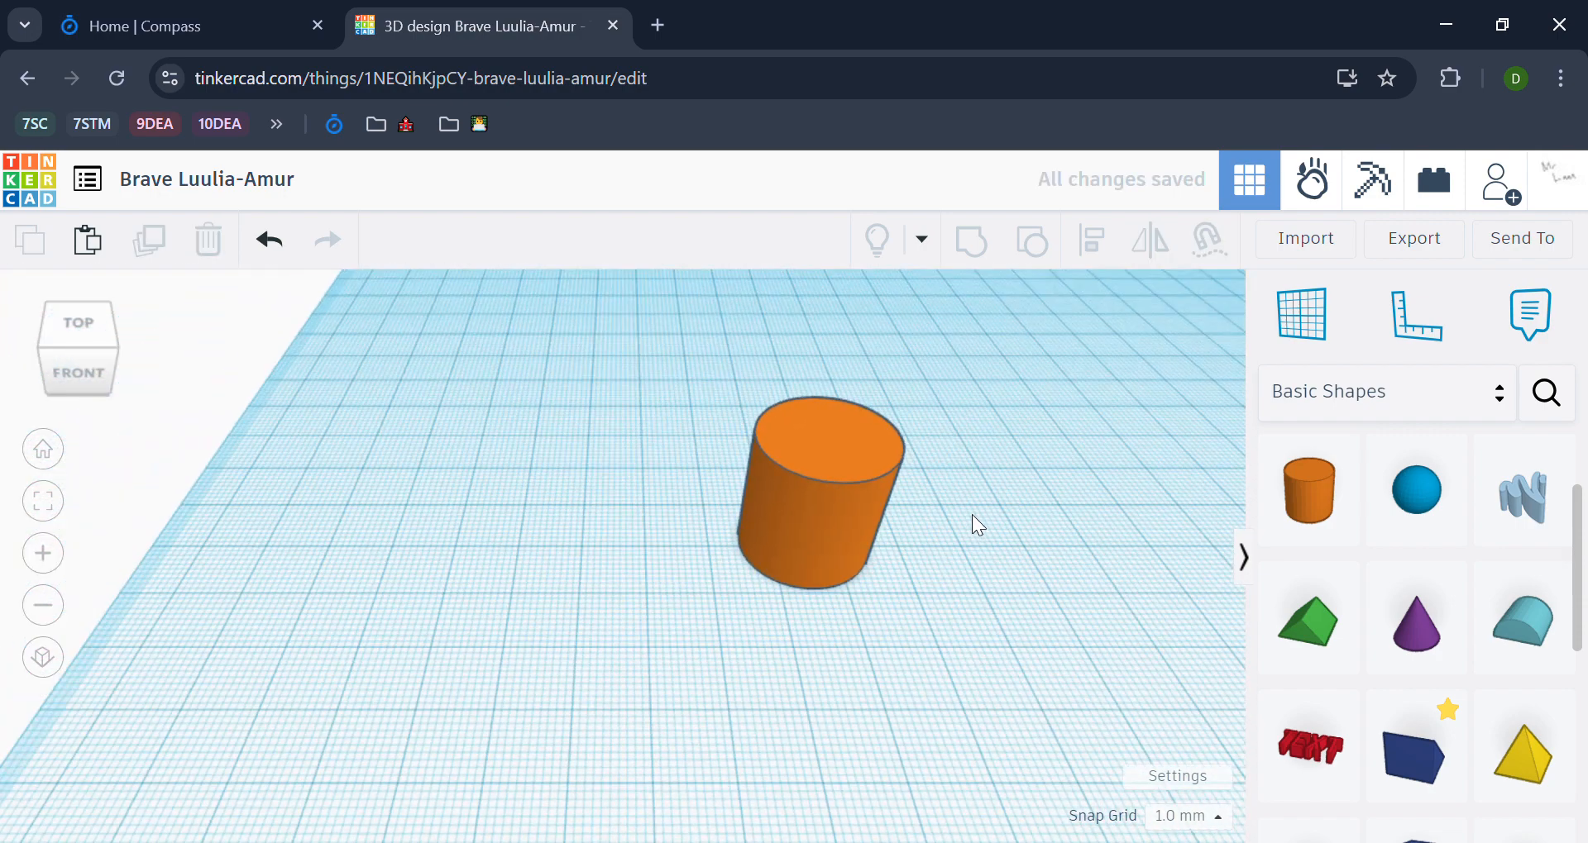
Step: Set the cylinder's height to 10 mm
{"action": "left_click", "coordinate": [709, 454]}
{"action": "mouse_move", "coordinate": [719, 432]}
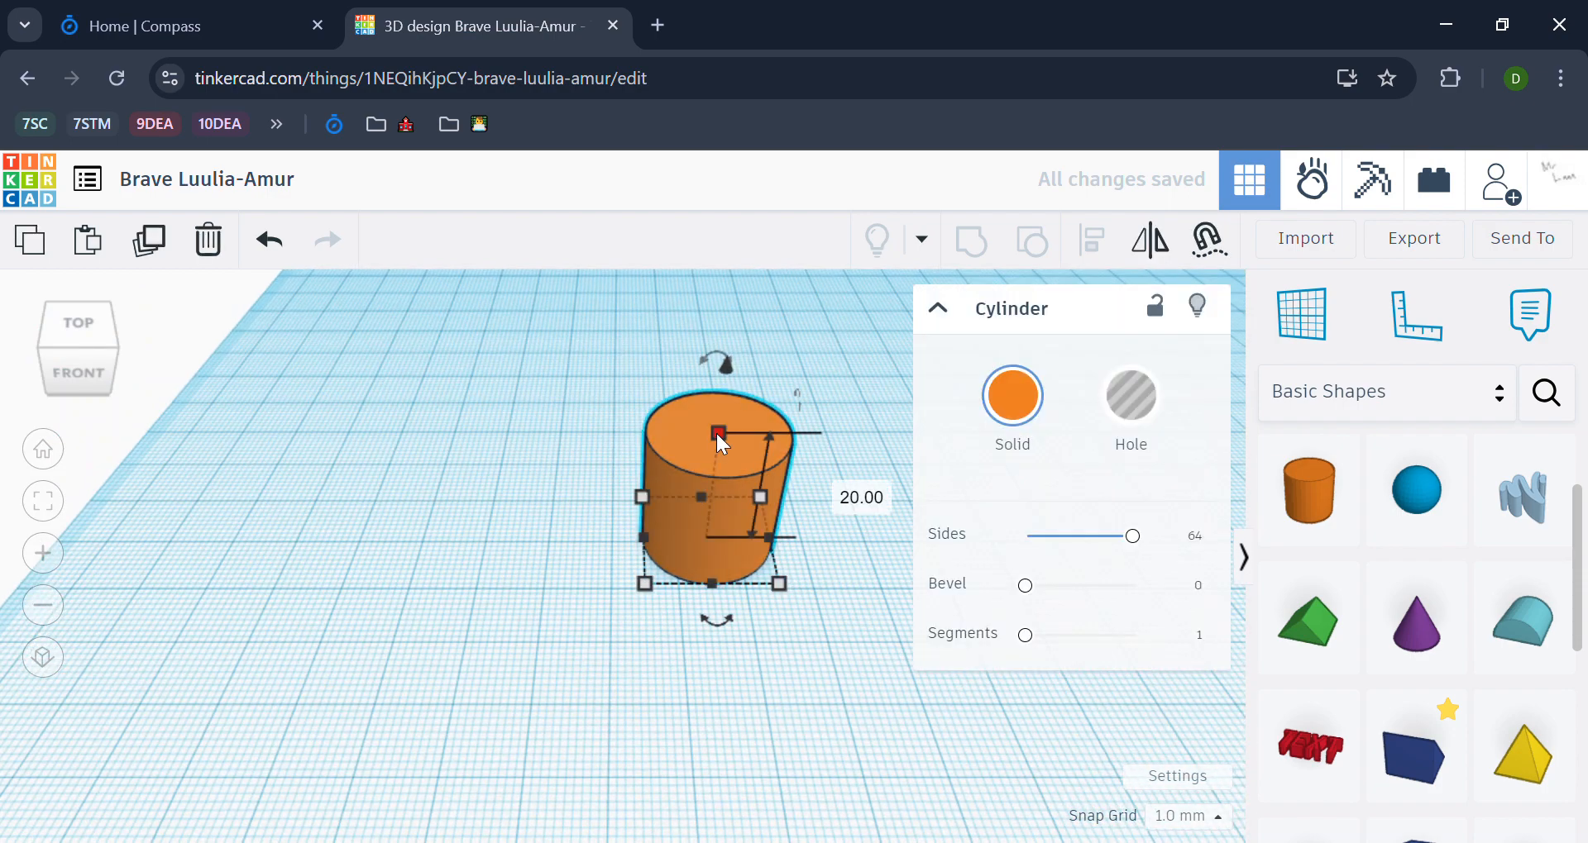
{"action": "left_click", "coordinate": [843, 496]}
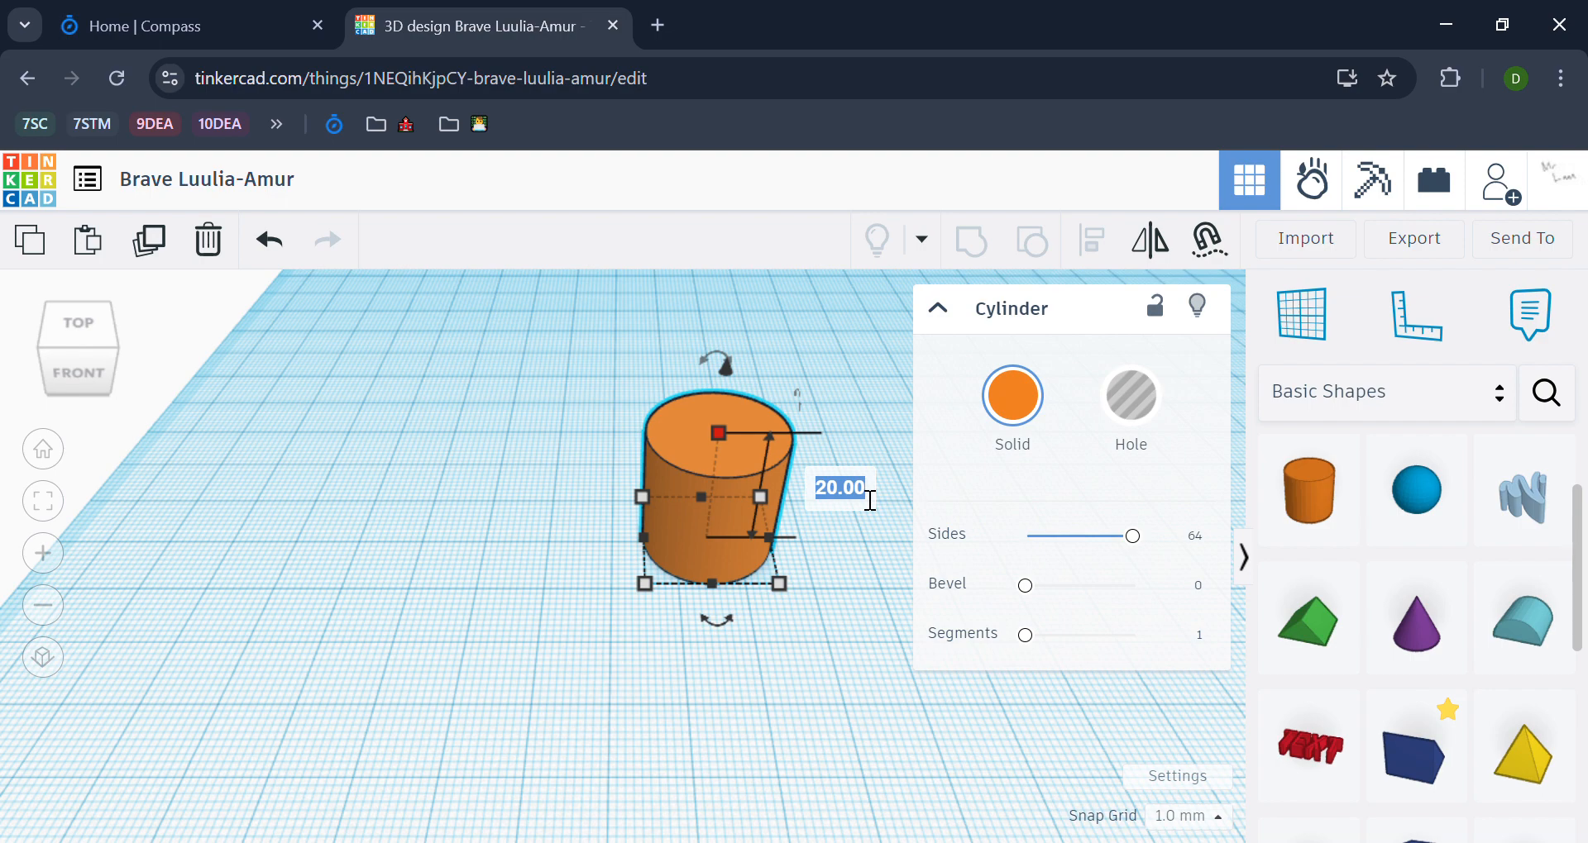
{"action": "type", "text": "1"}
{"action": "key", "text": "Return"}
{"action": "left_click", "coordinate": [837, 539]}
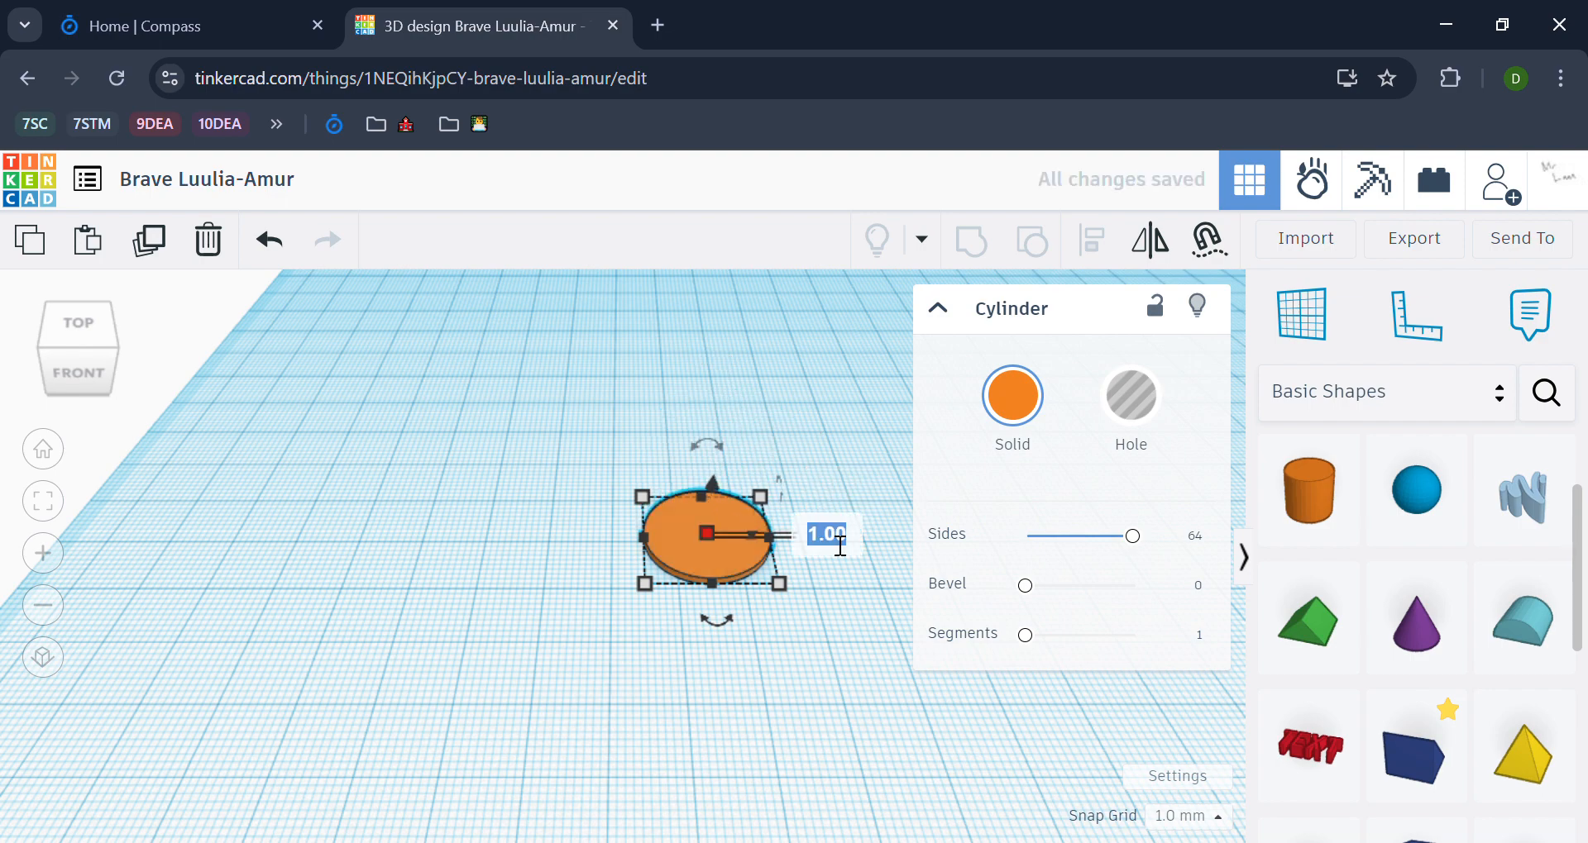
{"action": "type", "text": "10"}
{"action": "key", "text": "Return"}
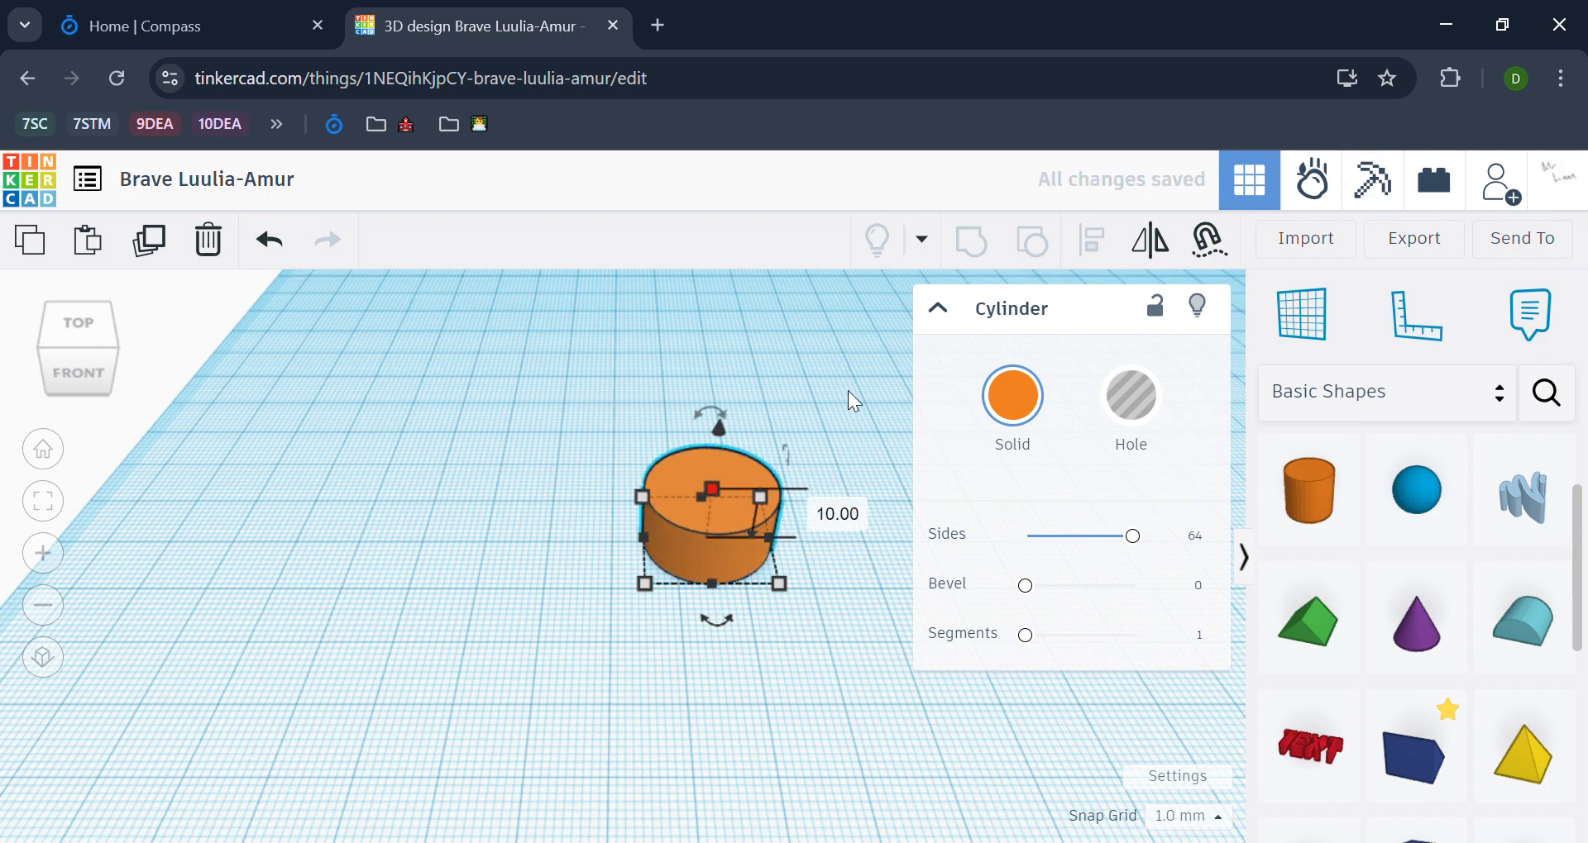
{"action": "left_click", "coordinate": [847, 390]}
{"action": "middle_click_drag", "start_coordinate": [872, 437], "coordinate": [589, 488]}
{"action": "left_click", "coordinate": [677, 483]}
{"action": "scroll", "coordinate": [830, 458], "scroll_direction": "down", "scroll_amount": 2}
{"action": "left_click_drag", "start_coordinate": [543, 530], "coordinate": [794, 546]}
{"action": "left_click", "coordinate": [618, 637]}
{"action": "scroll", "coordinate": [830, 638], "scroll_direction": "up", "scroll_amount": 2}
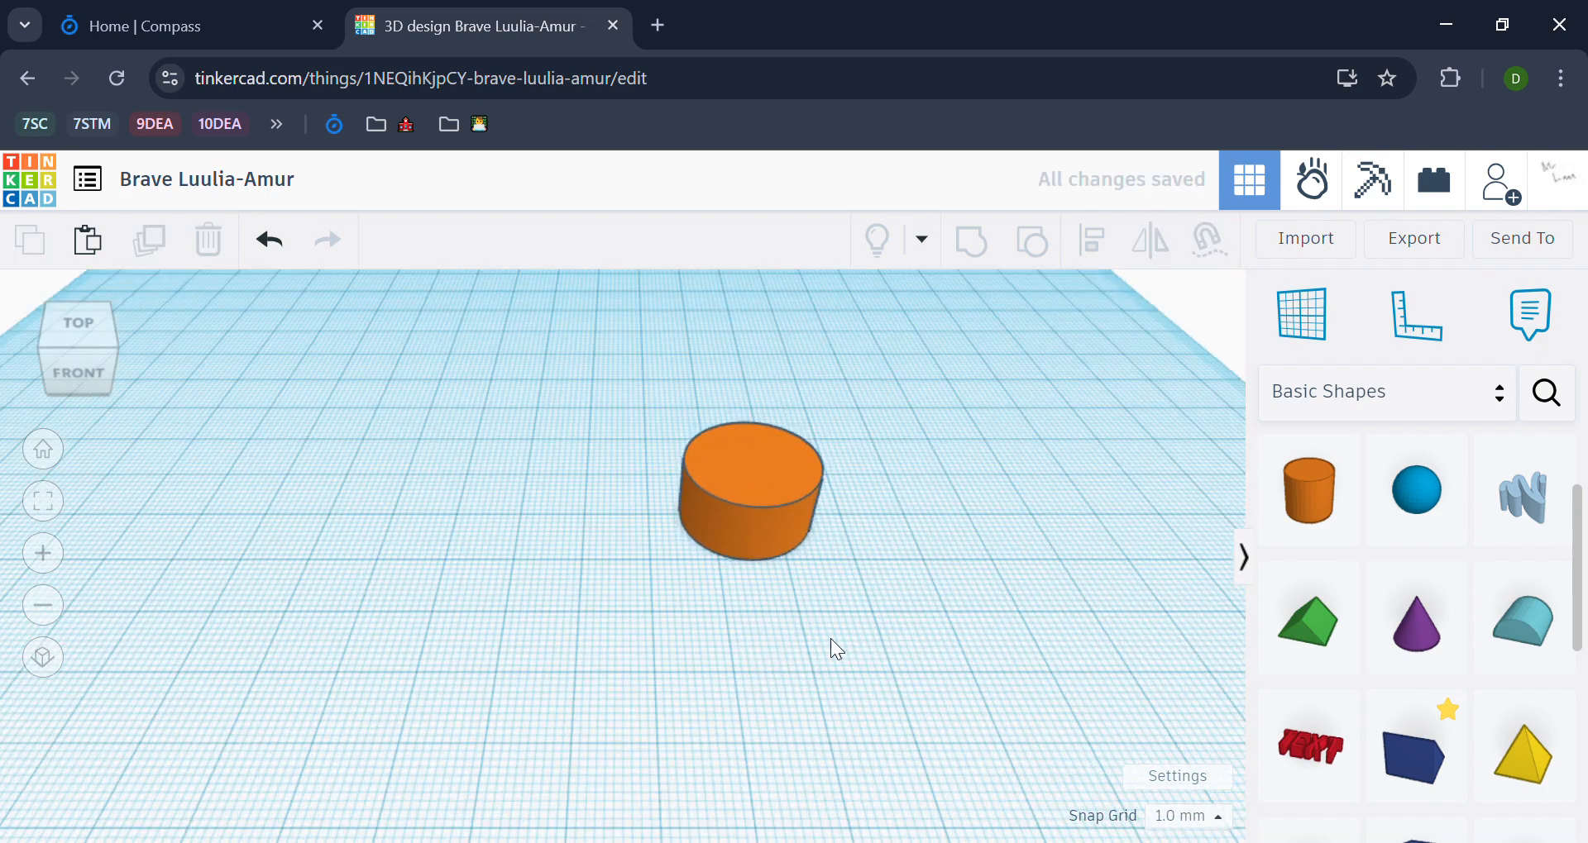
{"action": "middle_click_drag", "start_coordinate": [830, 639], "coordinate": [731, 651]}
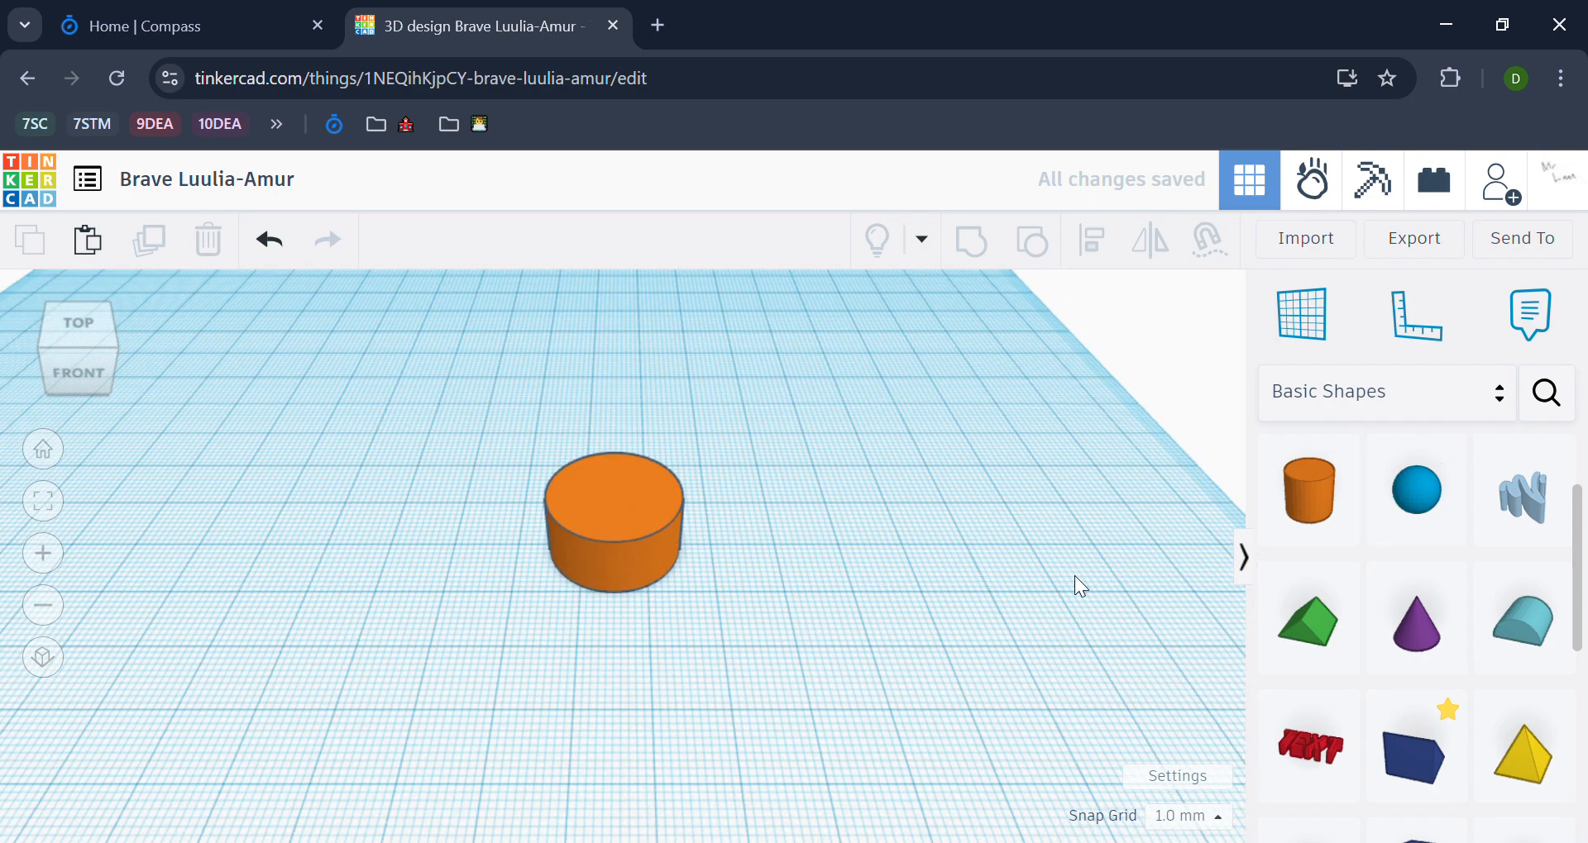
Step: Place a solid red box on the workplane directly beside the cylinder
{"action": "scroll", "coordinate": [1397, 625], "scroll_direction": "down", "scroll_amount": 5}
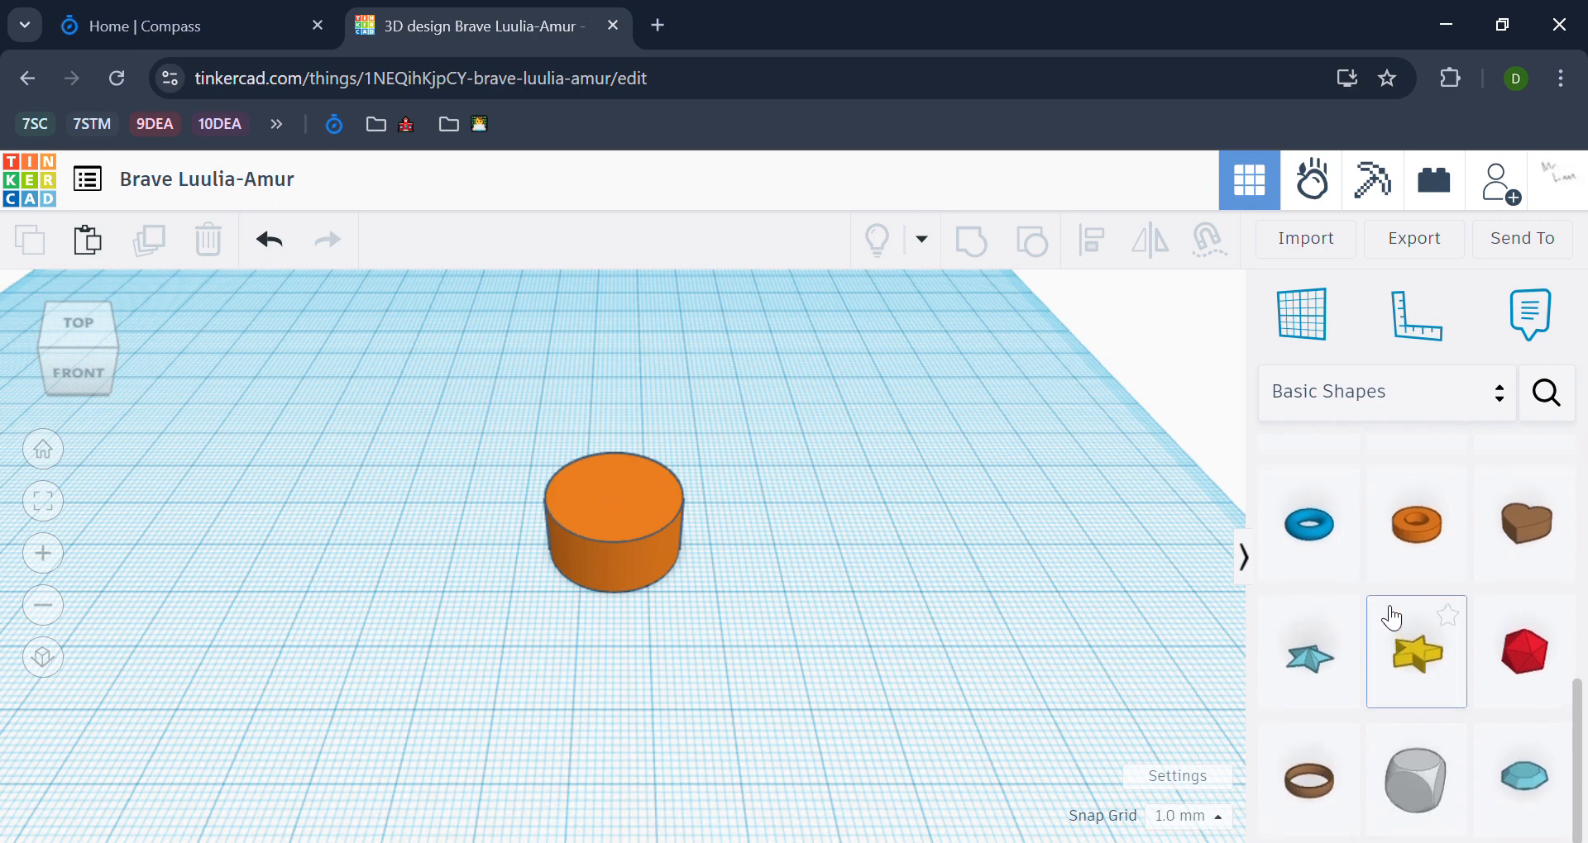
{"action": "scroll", "coordinate": [1393, 620], "scroll_direction": "up", "scroll_amount": 5}
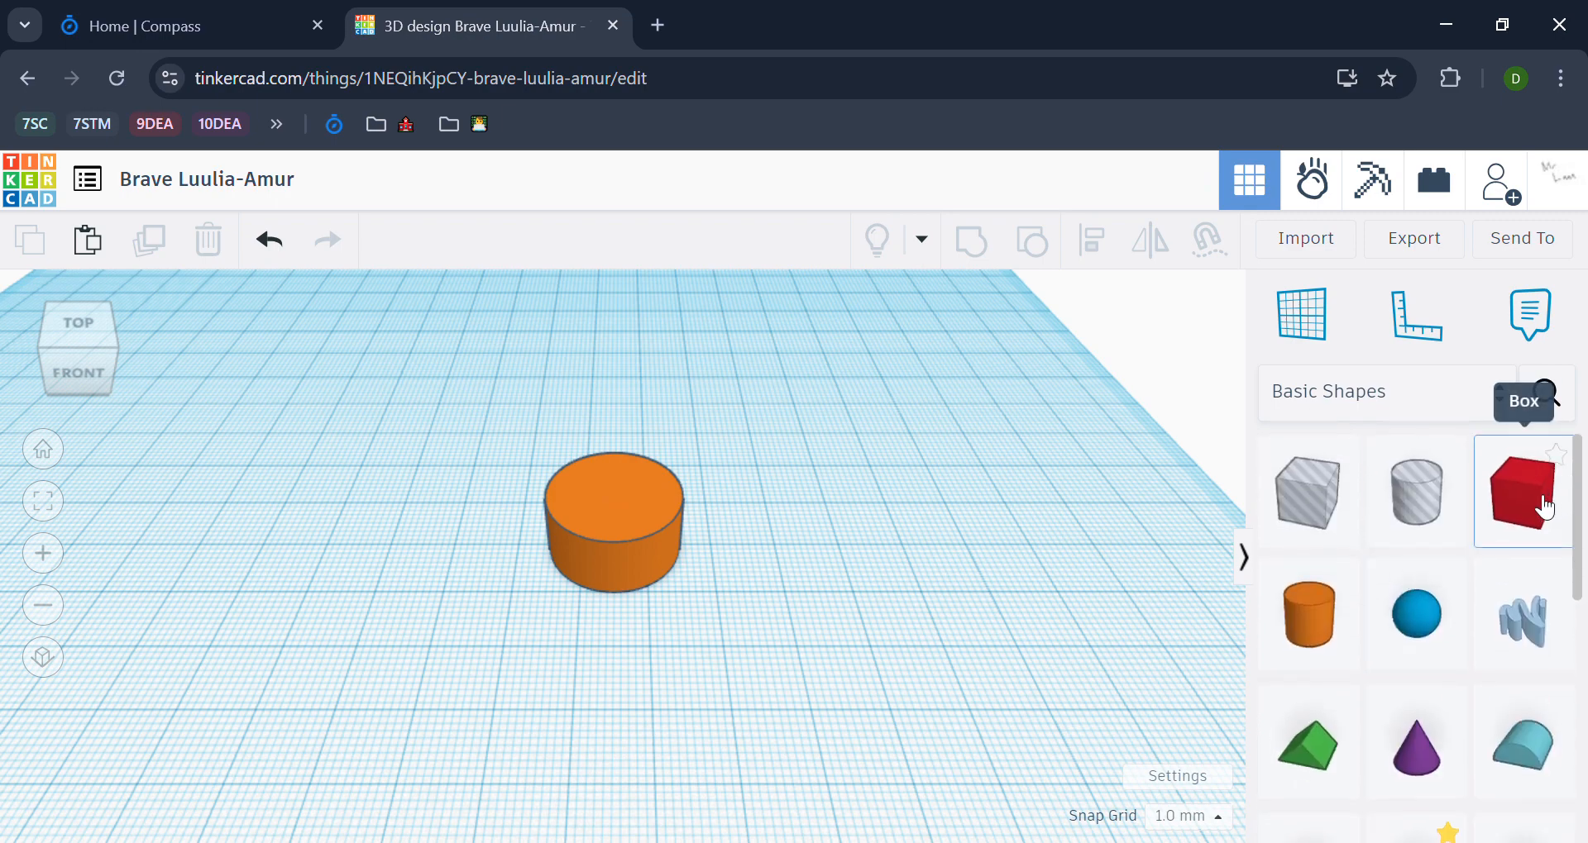
{"action": "left_click_drag", "start_coordinate": [1543, 508], "coordinate": [772, 558]}
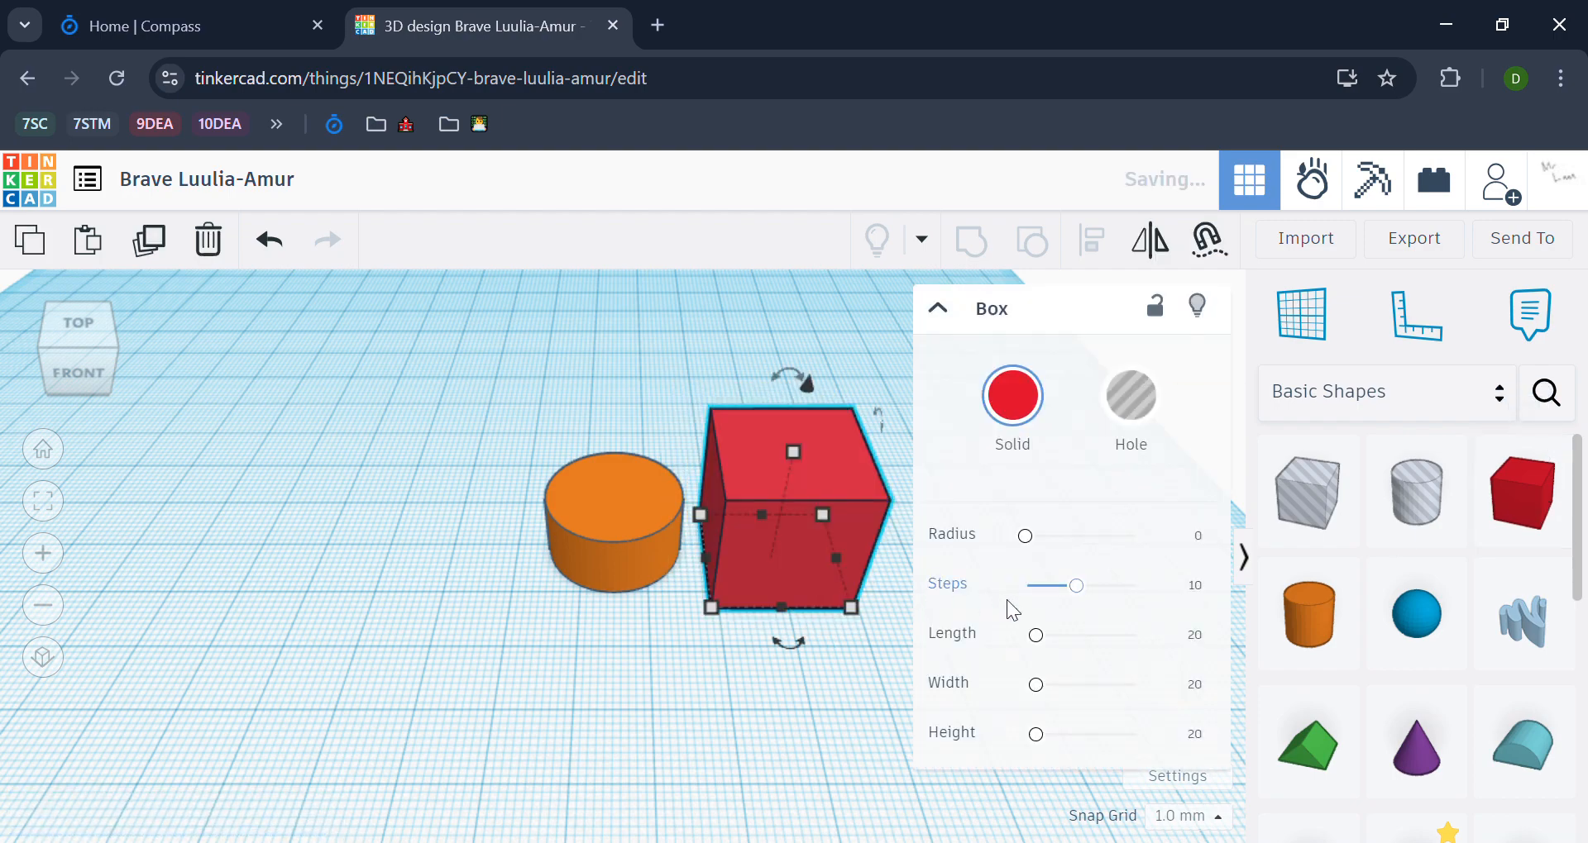
Step: Lower the box's height to roughly match the height of the cylinder
{"action": "right_click_drag", "start_coordinate": [811, 663], "coordinate": [651, 693]}
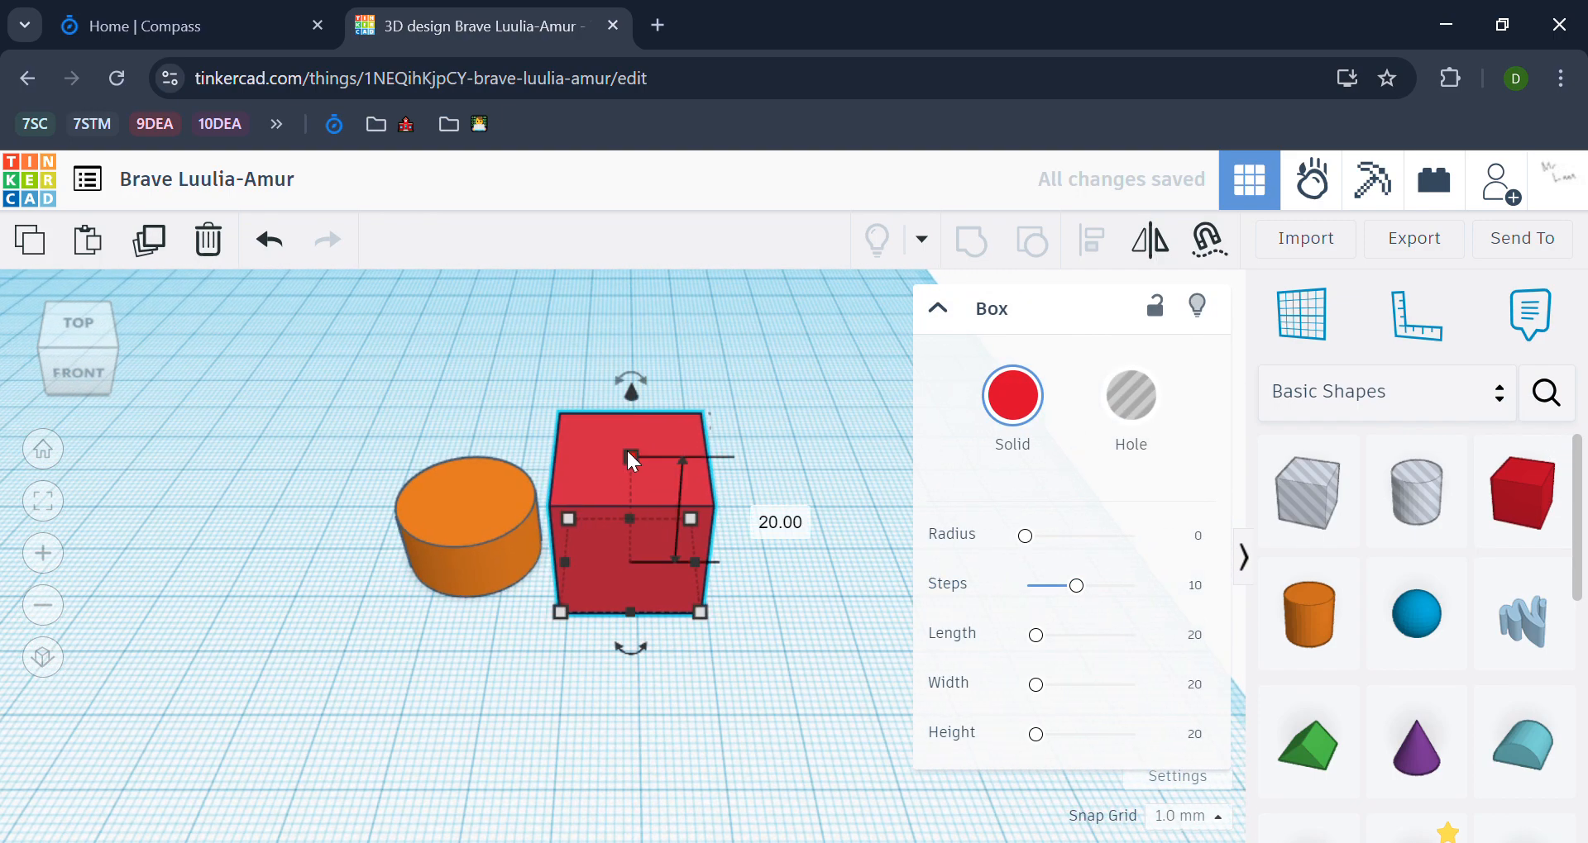
{"action": "left_click_drag", "start_coordinate": [626, 448], "coordinate": [633, 504]}
{"action": "left_click", "coordinate": [802, 553]}
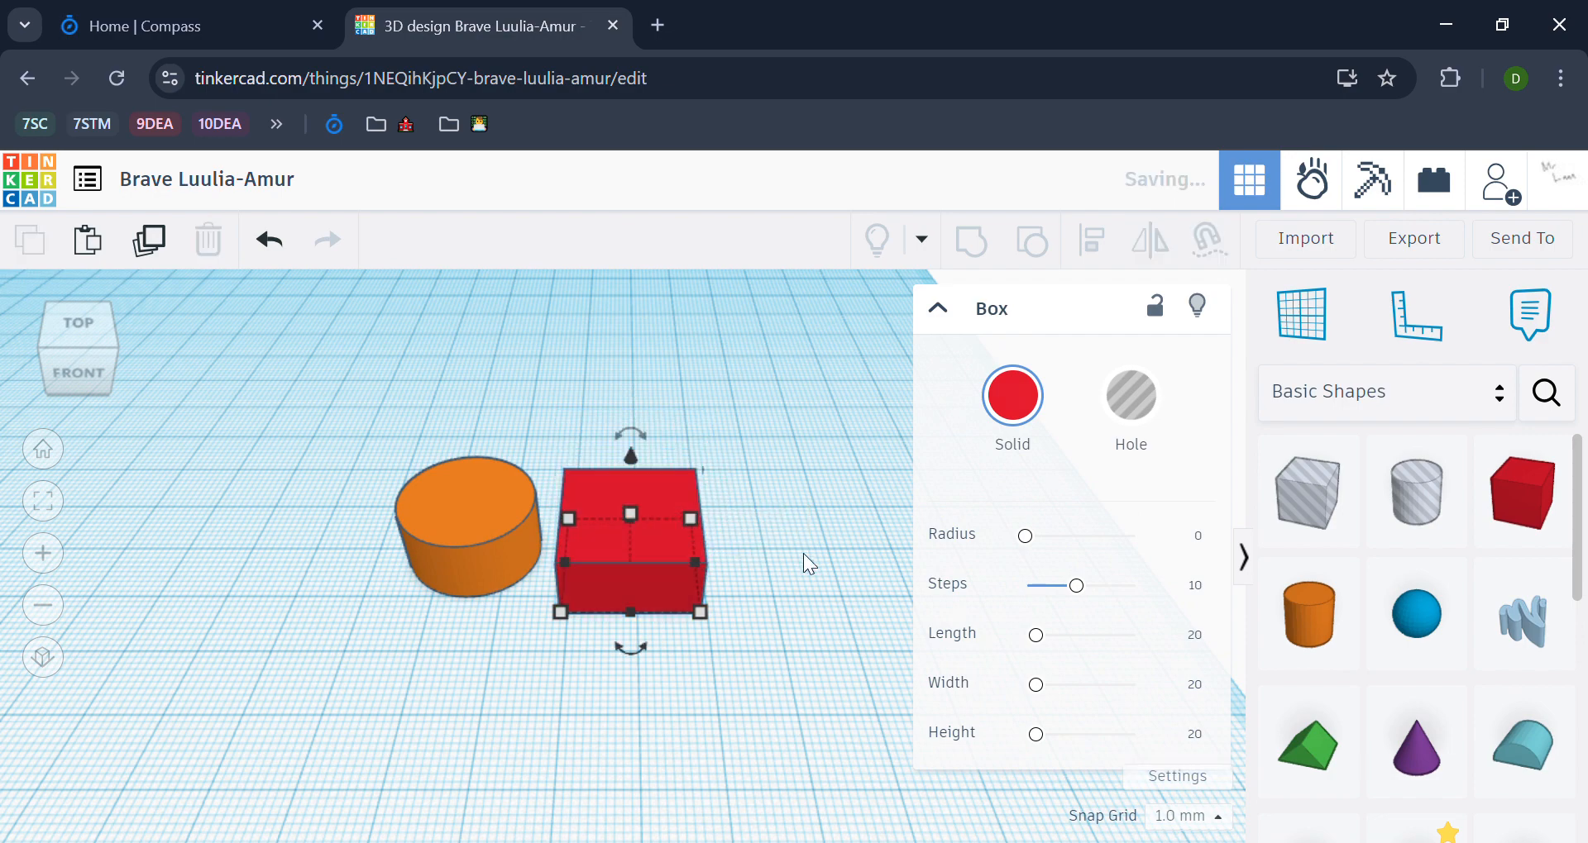
Step: Reshape the box into a narrow bar 50 mm long beside the cylinder
{"action": "right_click_drag", "start_coordinate": [802, 554], "coordinate": [624, 554]}
{"action": "left_click", "coordinate": [517, 556]}
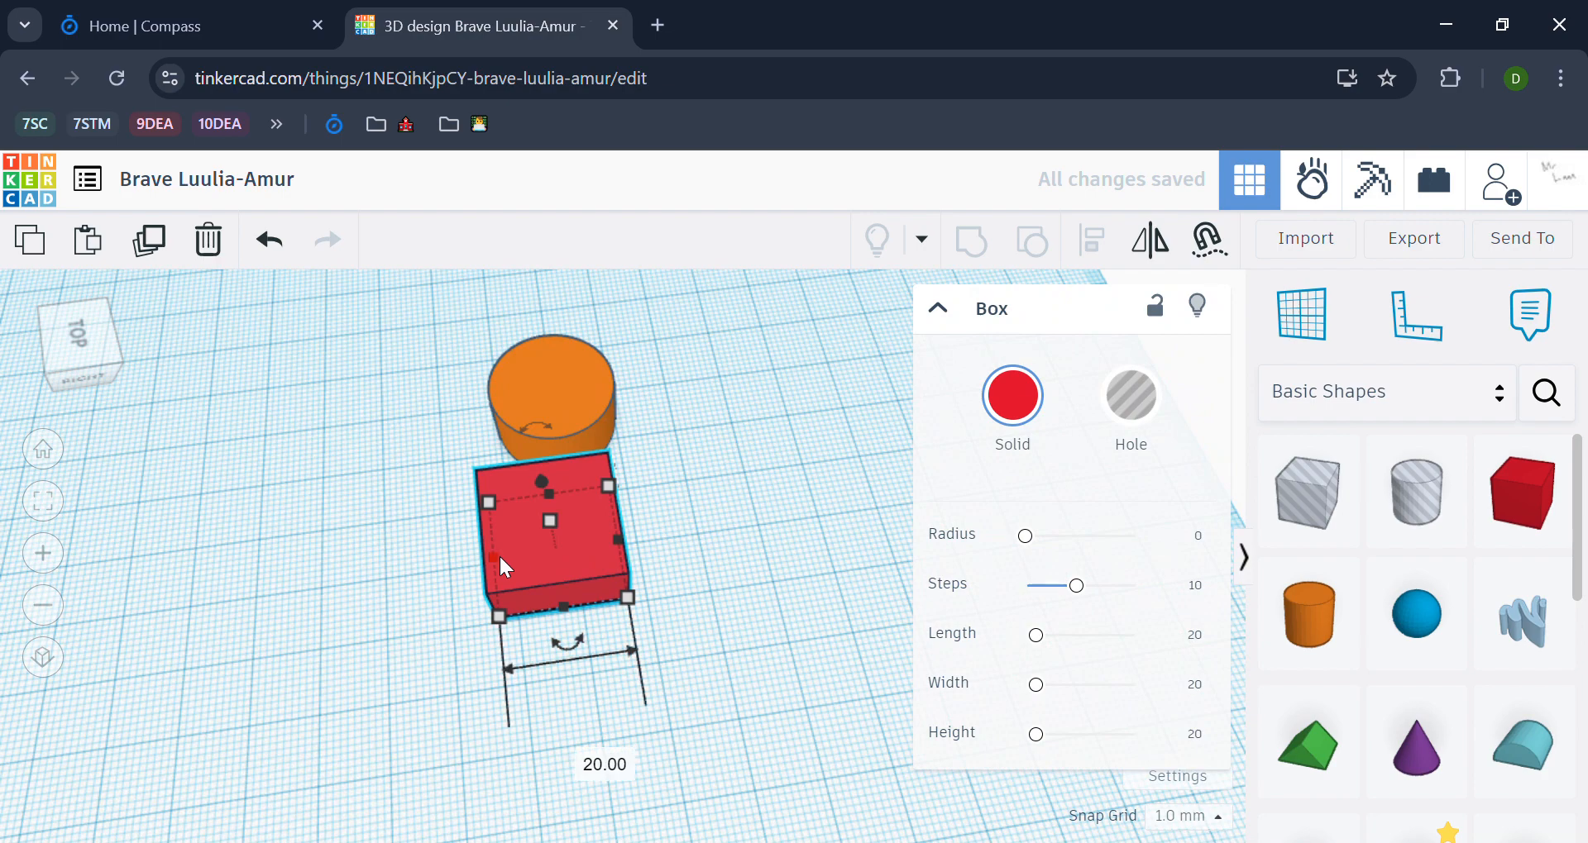
{"action": "left_click_drag", "start_coordinate": [498, 554], "coordinate": [653, 805]}
{"action": "left_click", "coordinate": [727, 632]}
{"action": "left_click", "coordinate": [610, 591]}
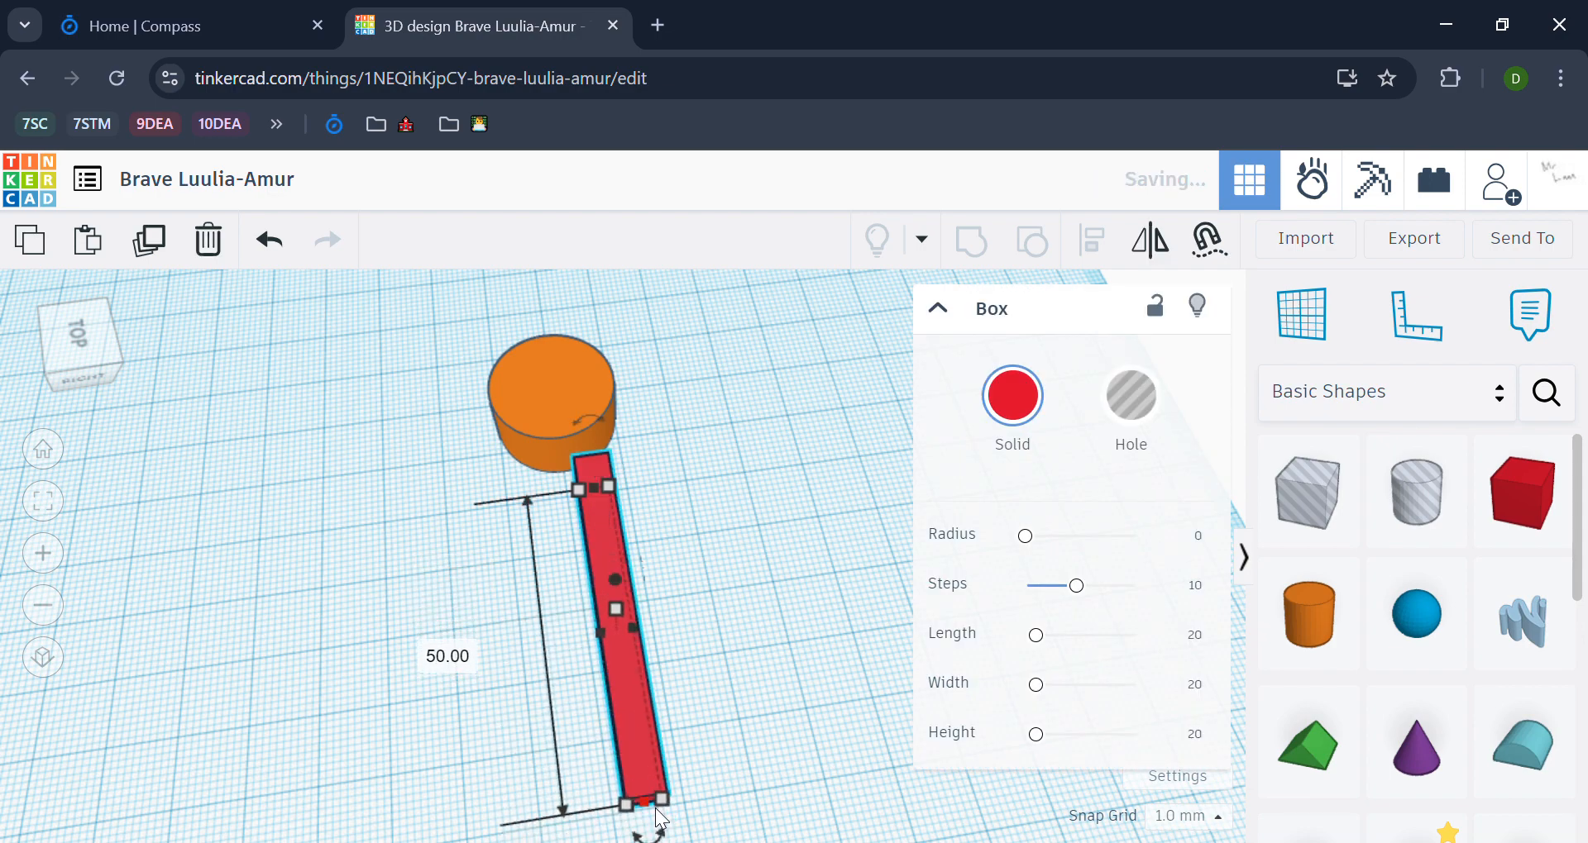
{"action": "left_click", "coordinate": [693, 723]}
{"action": "left_click", "coordinate": [628, 662]}
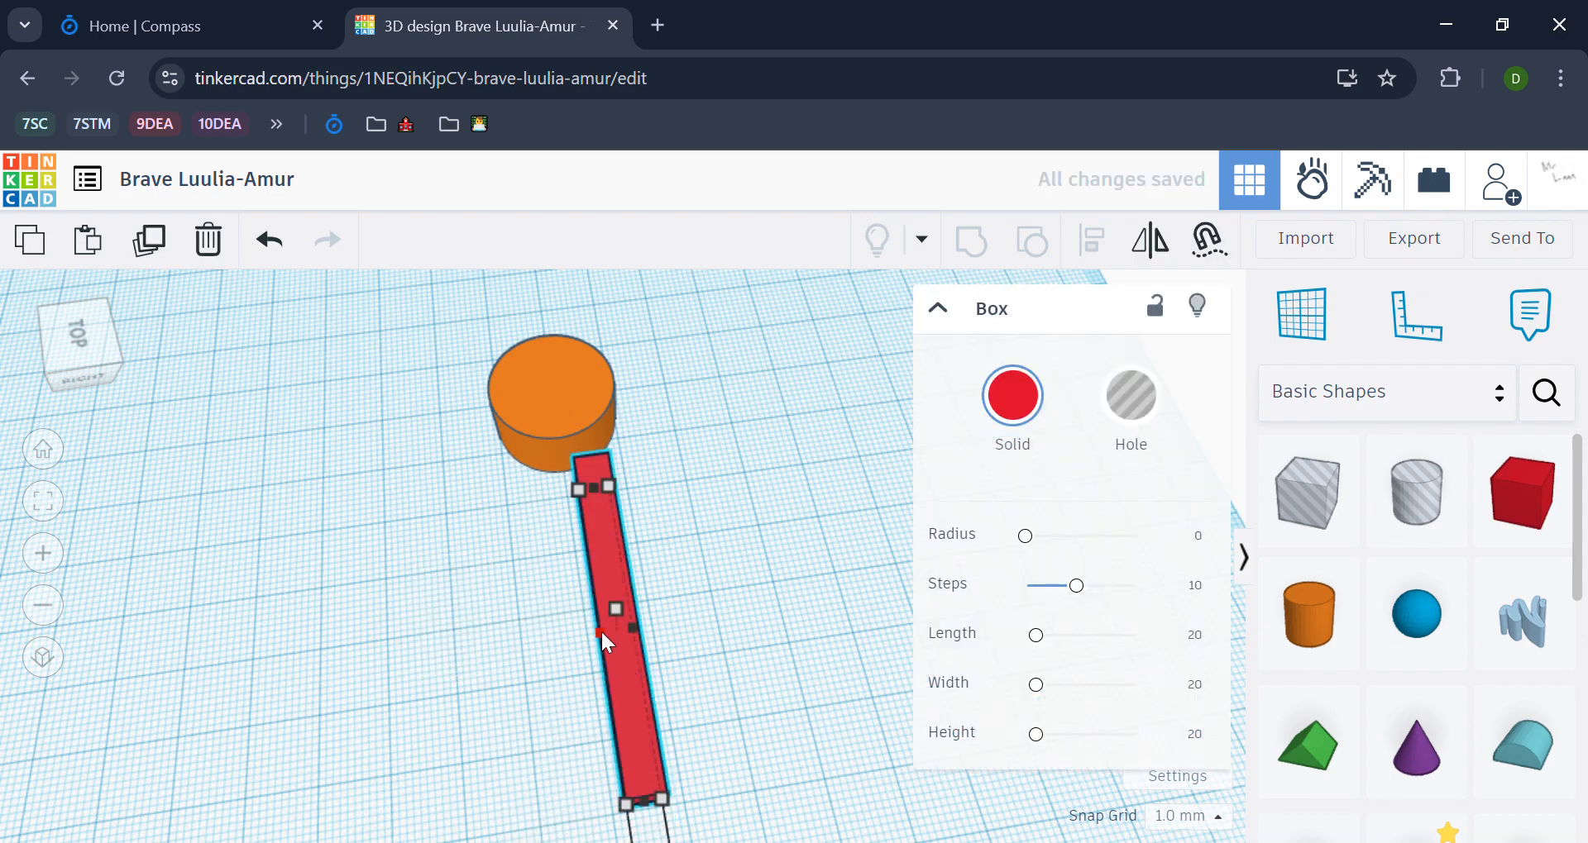
Step: Narrow the bar to a width of 3 mm
{"action": "left_click_drag", "start_coordinate": [614, 634], "coordinate": [619, 637]}
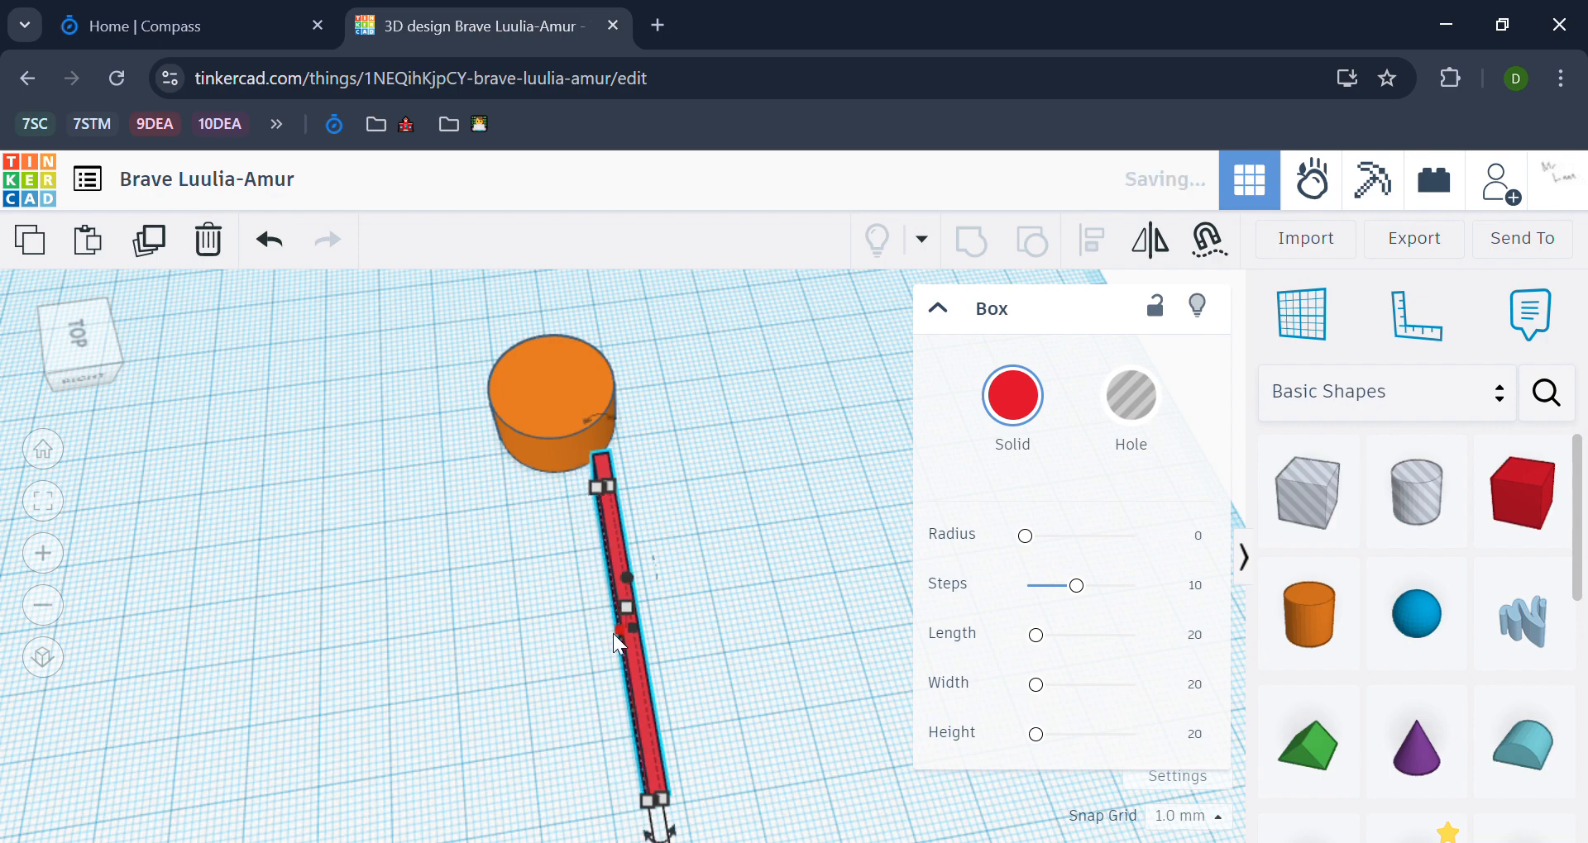
{"action": "scroll", "coordinate": [642, 631], "scroll_direction": "down", "scroll_amount": 3}
{"action": "middle_click_drag", "start_coordinate": [682, 686], "coordinate": [665, 536]}
{"action": "mouse_move", "coordinate": [616, 468]}
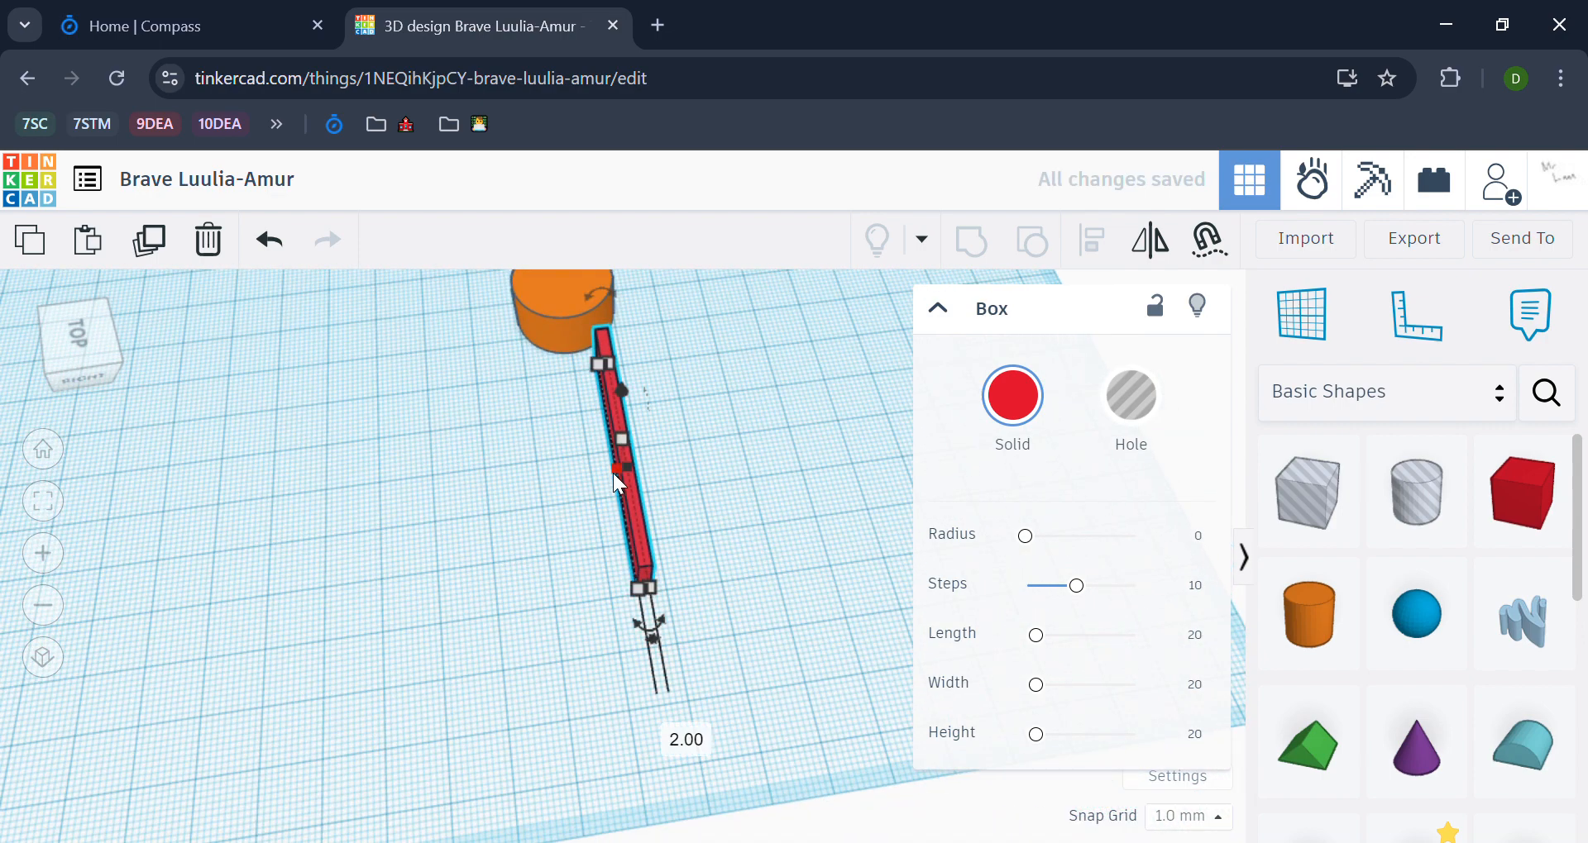
{"action": "left_click", "coordinate": [668, 731]}
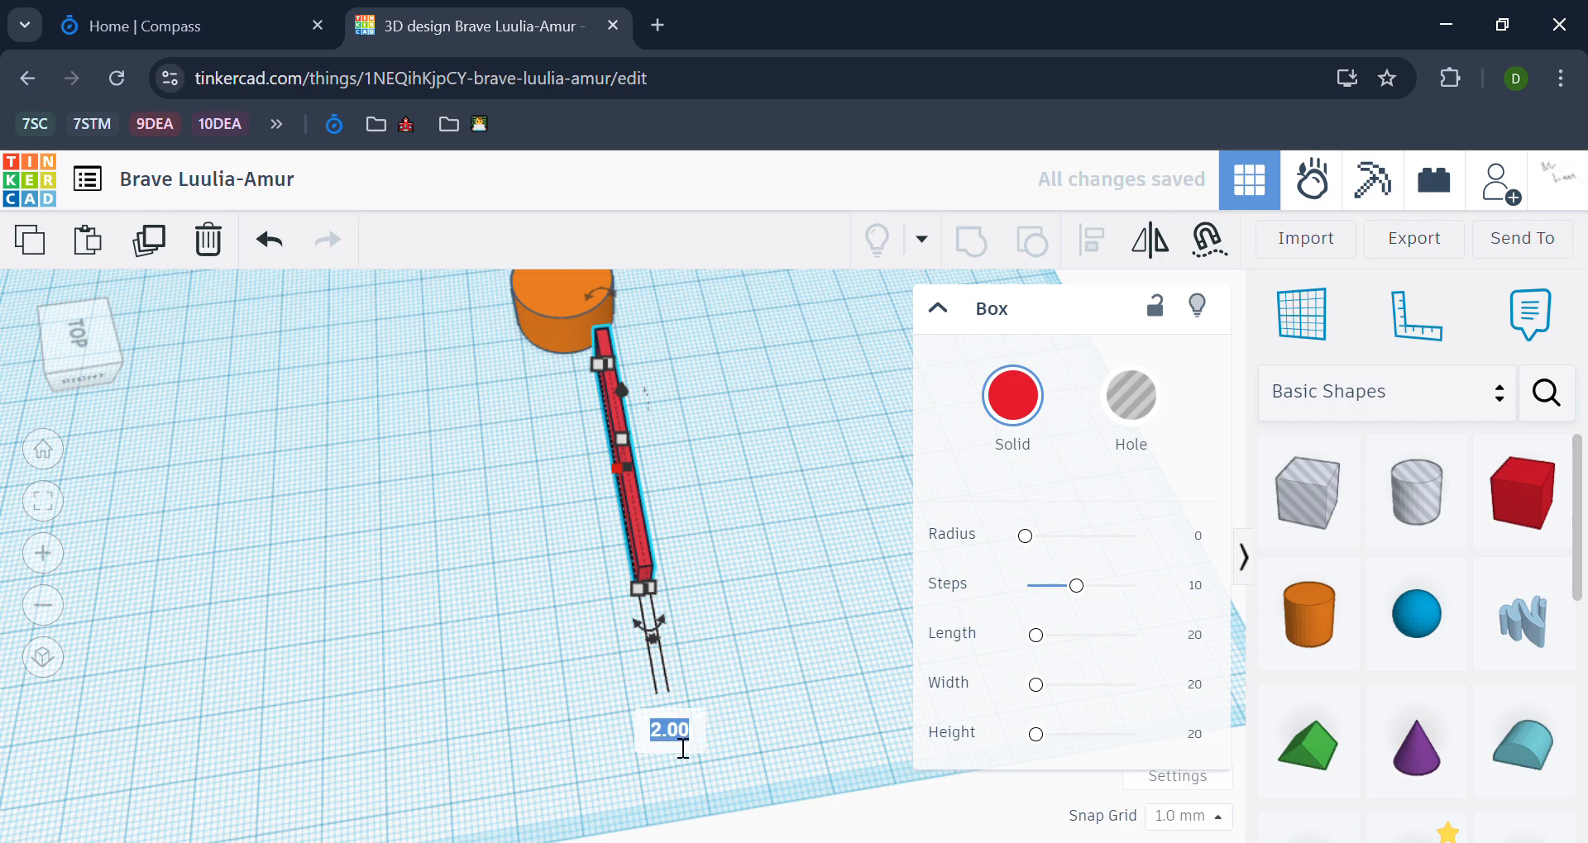
{"action": "type", "text": "3"}
{"action": "key", "text": "Return"}
Step: Move the red bar so that one end overlaps the middle of the cylinder and the rest extends outwards
{"action": "left_click", "coordinate": [429, 503]}
{"action": "scroll", "coordinate": [427, 495], "scroll_direction": "up", "scroll_amount": 2}
{"action": "middle_click_drag", "start_coordinate": [481, 437], "coordinate": [531, 605]}
{"action": "left_click", "coordinate": [712, 616]}
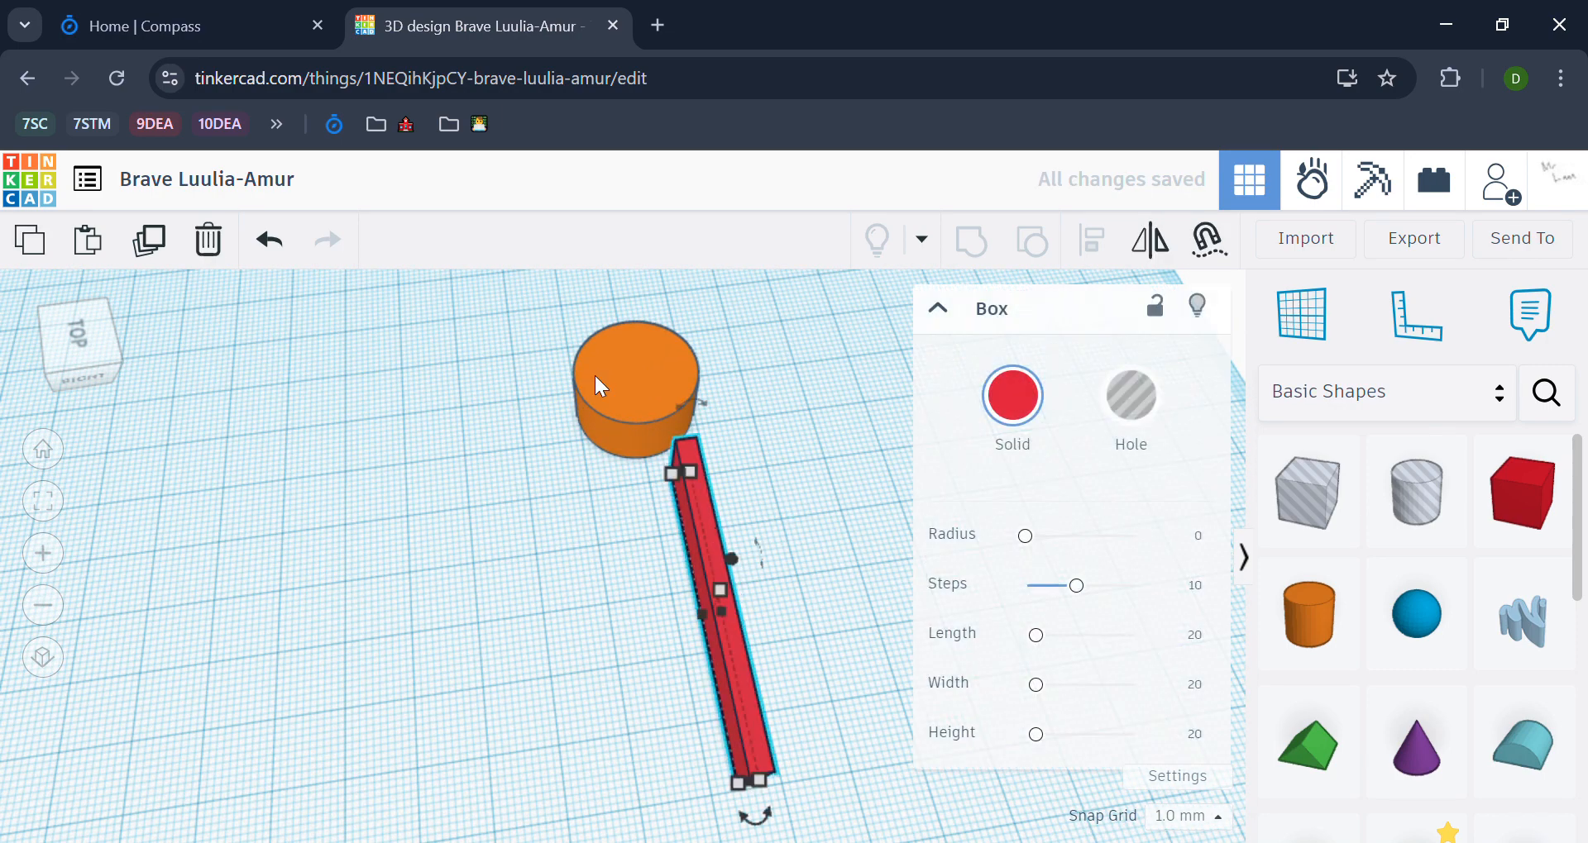
{"action": "left_click", "coordinate": [752, 434]}
{"action": "left_click", "coordinate": [722, 593]}
{"action": "left_click_drag", "start_coordinate": [721, 587], "coordinate": [668, 561]}
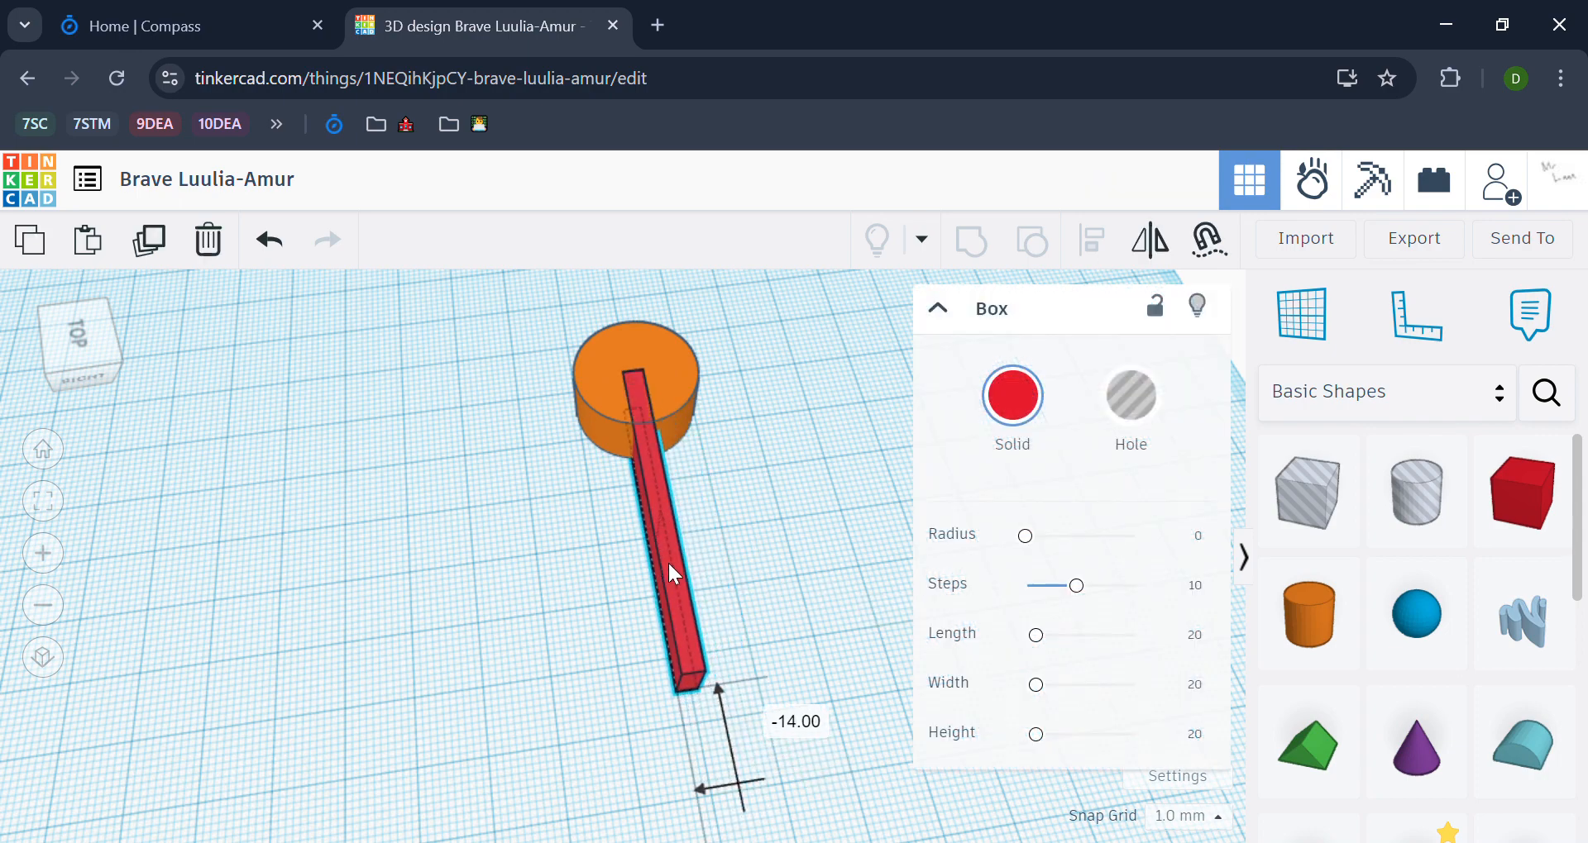
{"action": "left_click", "coordinate": [748, 548]}
Step: Align the red bar and the orange cylinder on their centres across the bar's width
{"action": "right_click_drag", "start_coordinate": [796, 500], "coordinate": [851, 662]}
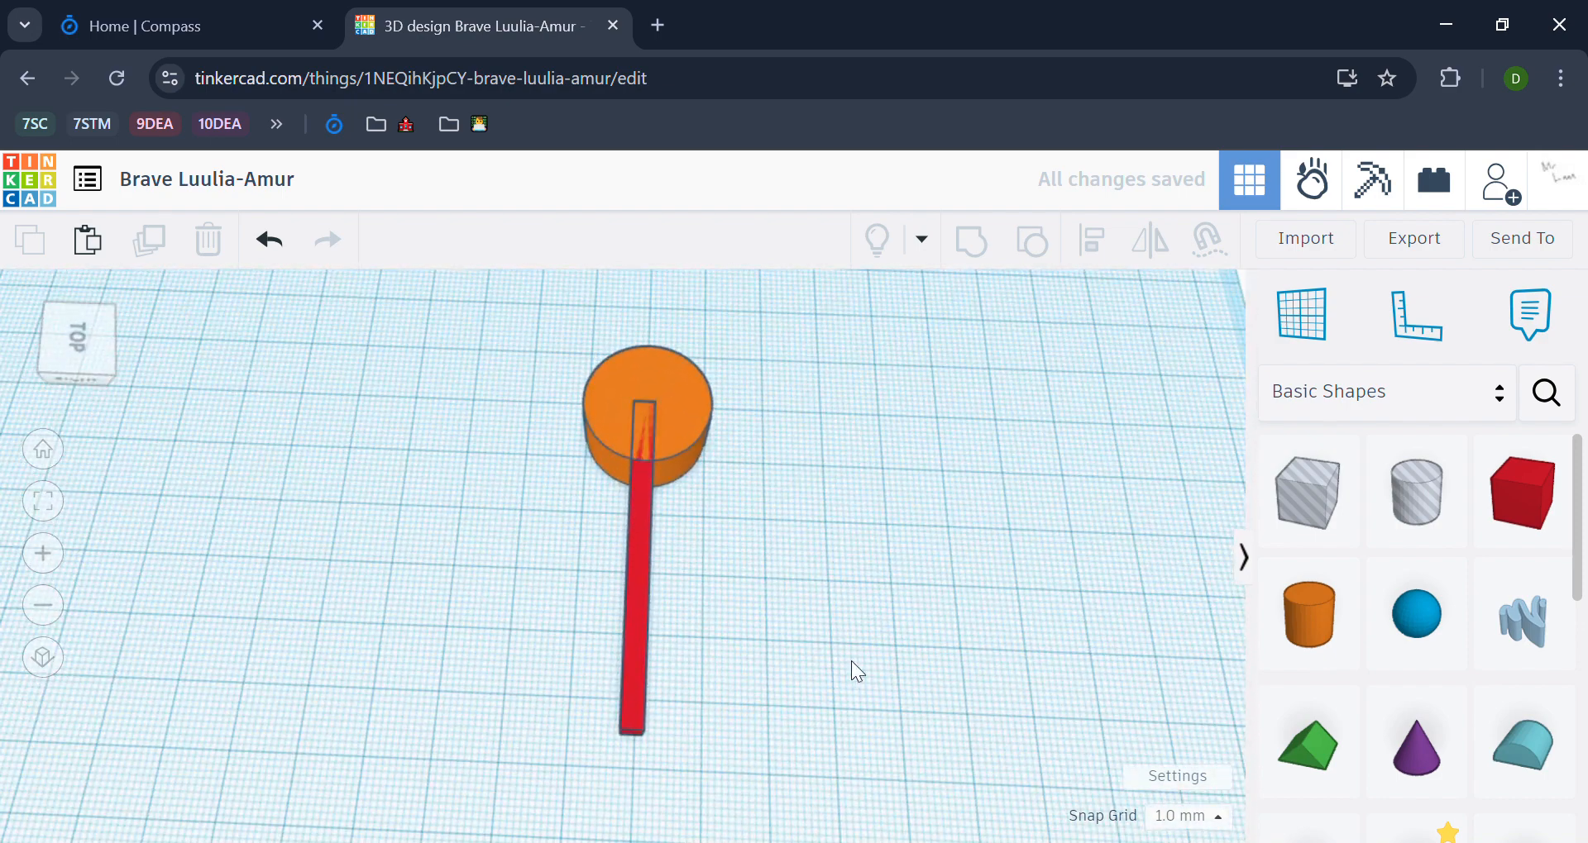
{"action": "left_click_drag", "start_coordinate": [851, 663], "coordinate": [501, 400]}
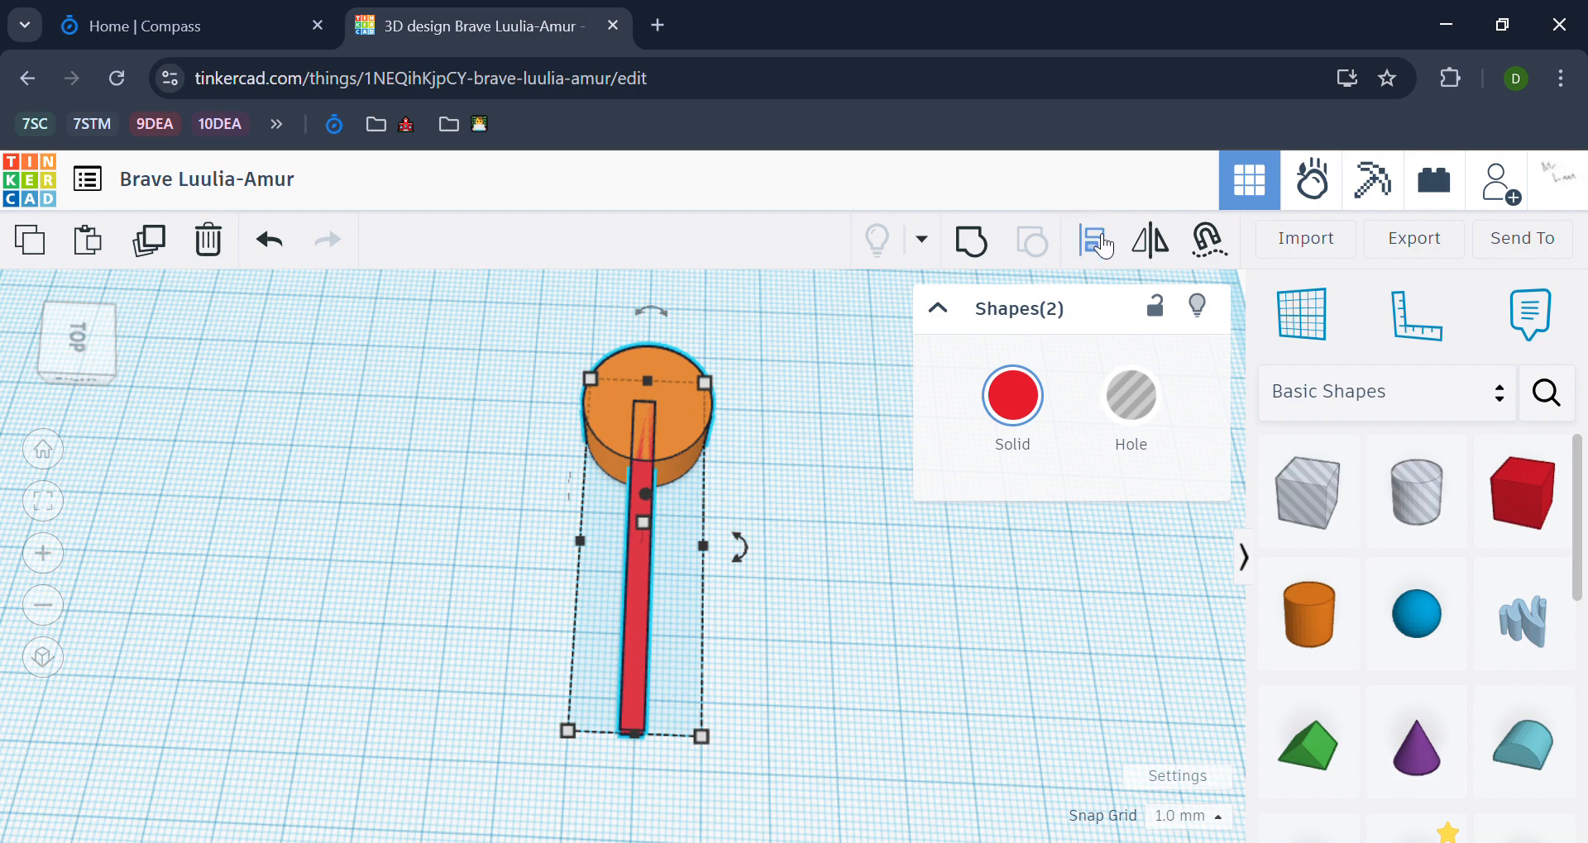
{"action": "left_click", "coordinate": [1097, 242]}
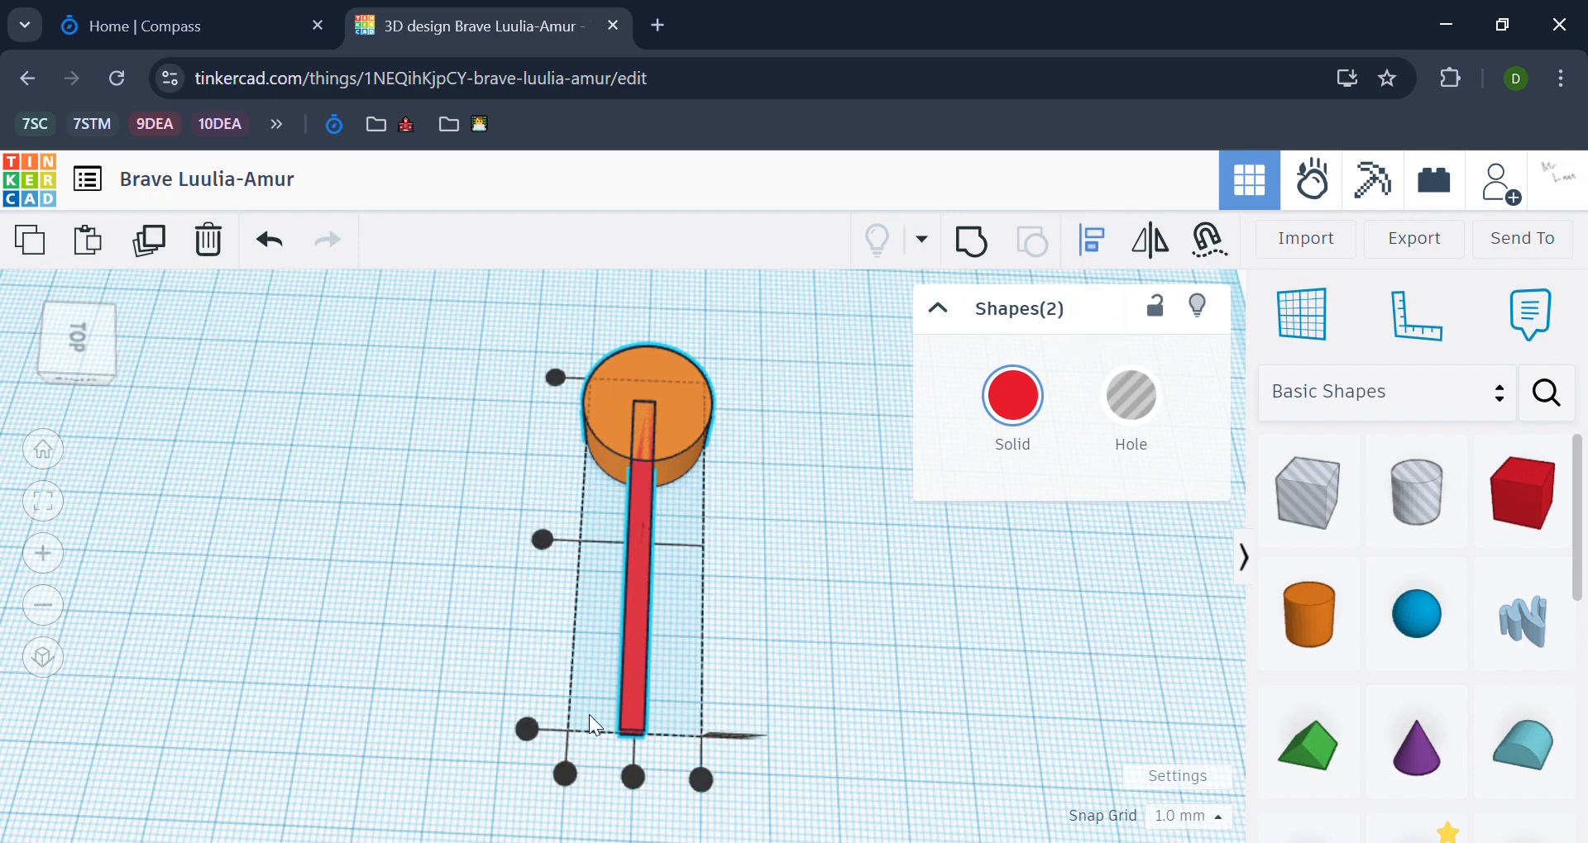
{"action": "left_click", "coordinate": [633, 777]}
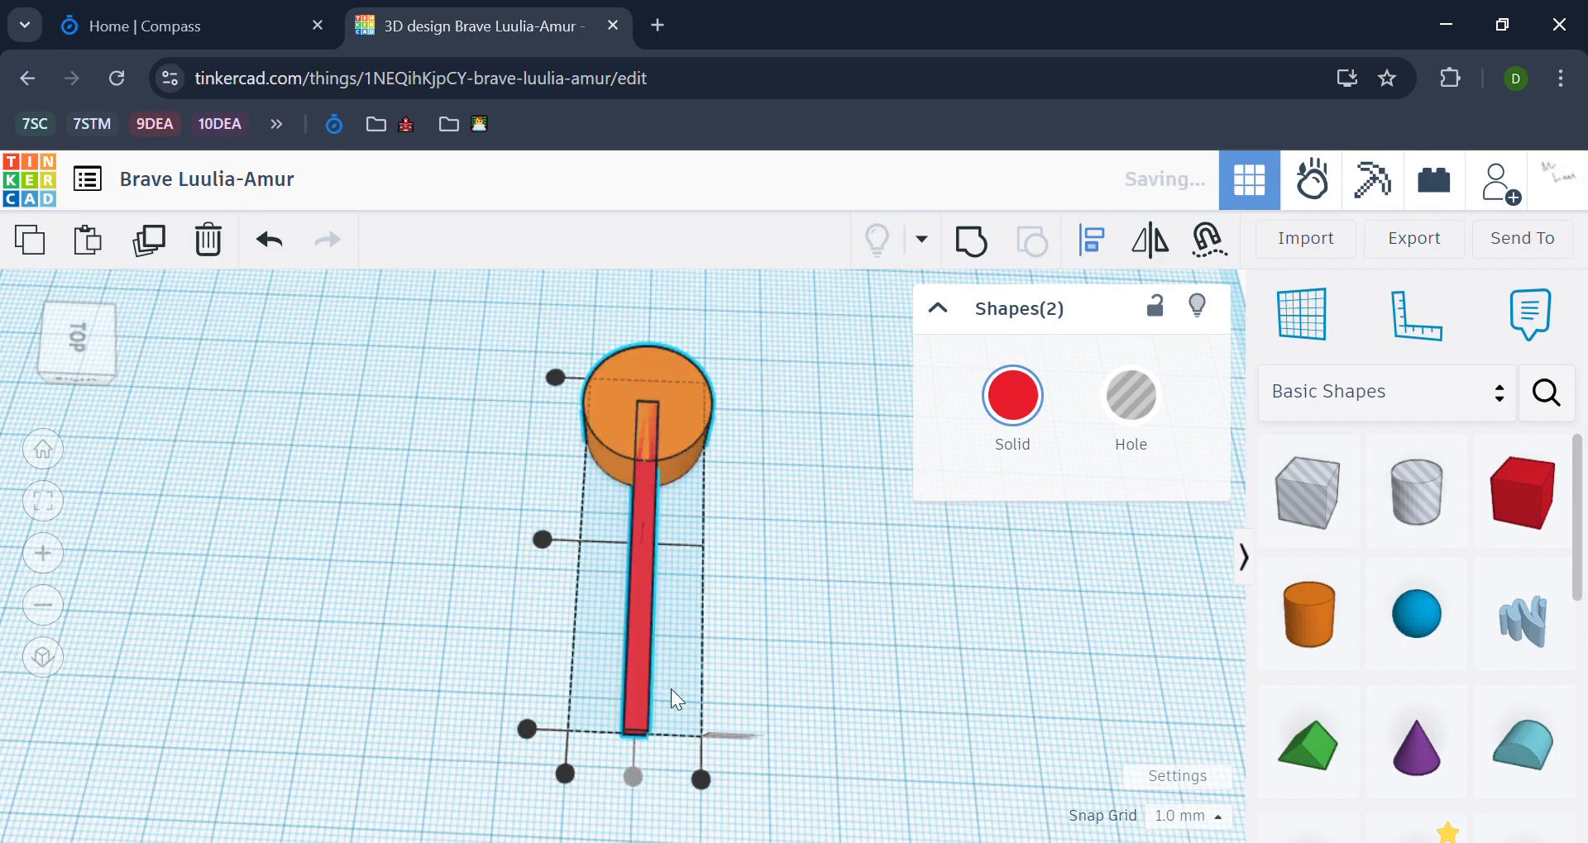
{"action": "left_click", "coordinate": [772, 430]}
Step: Duplicate the red bar and move the copy so it extends from the cylinder's middle in the opposite direction
{"action": "right_click_drag", "start_coordinate": [776, 430], "coordinate": [845, 579]}
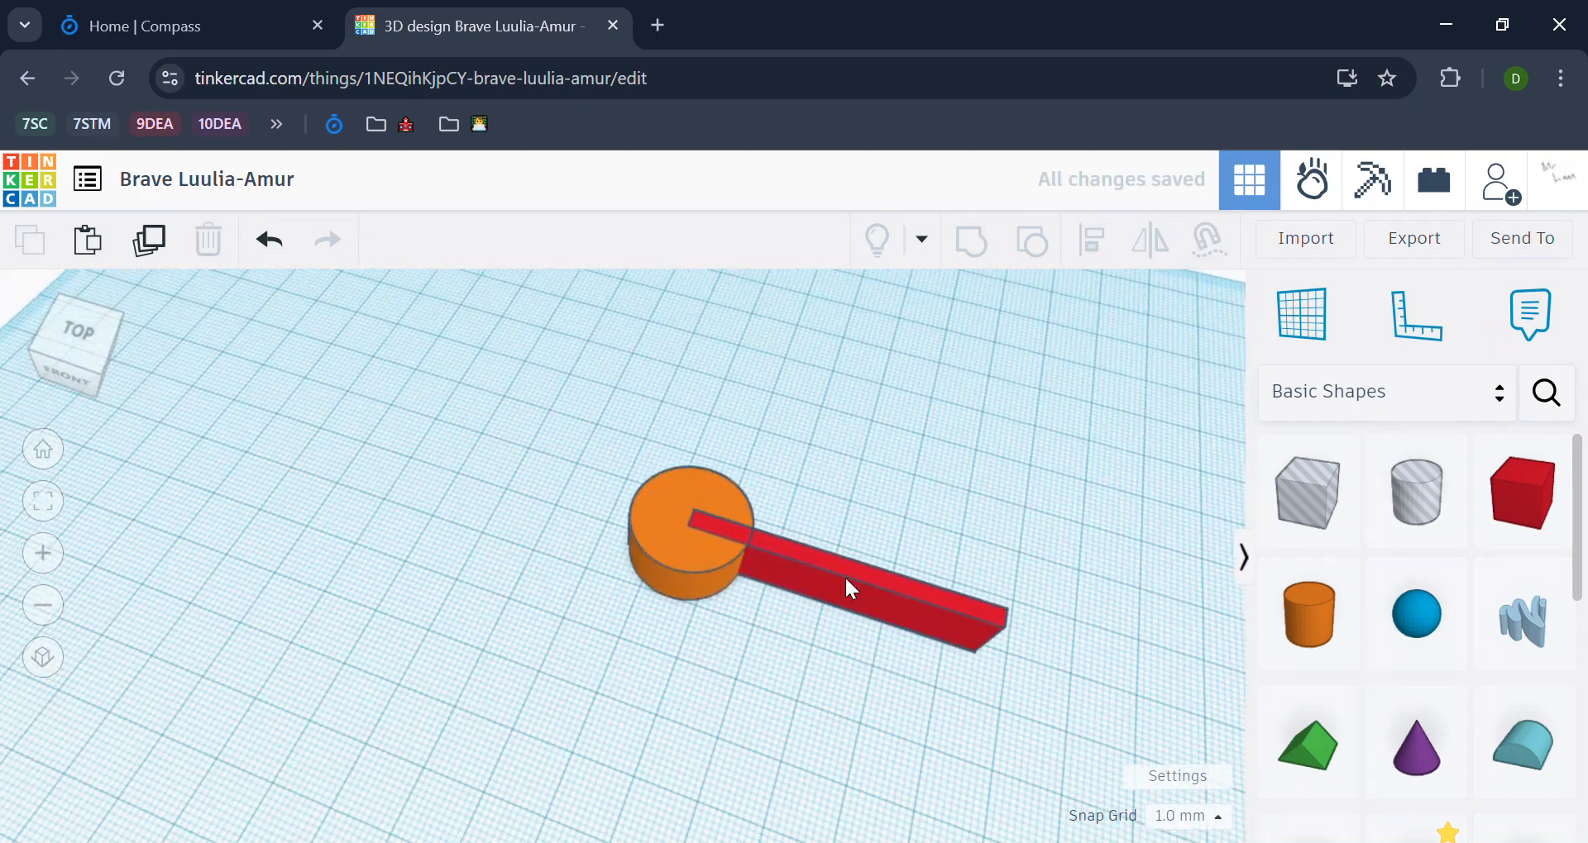
{"action": "left_click", "coordinate": [846, 581]}
{"action": "left_click", "coordinate": [784, 699]}
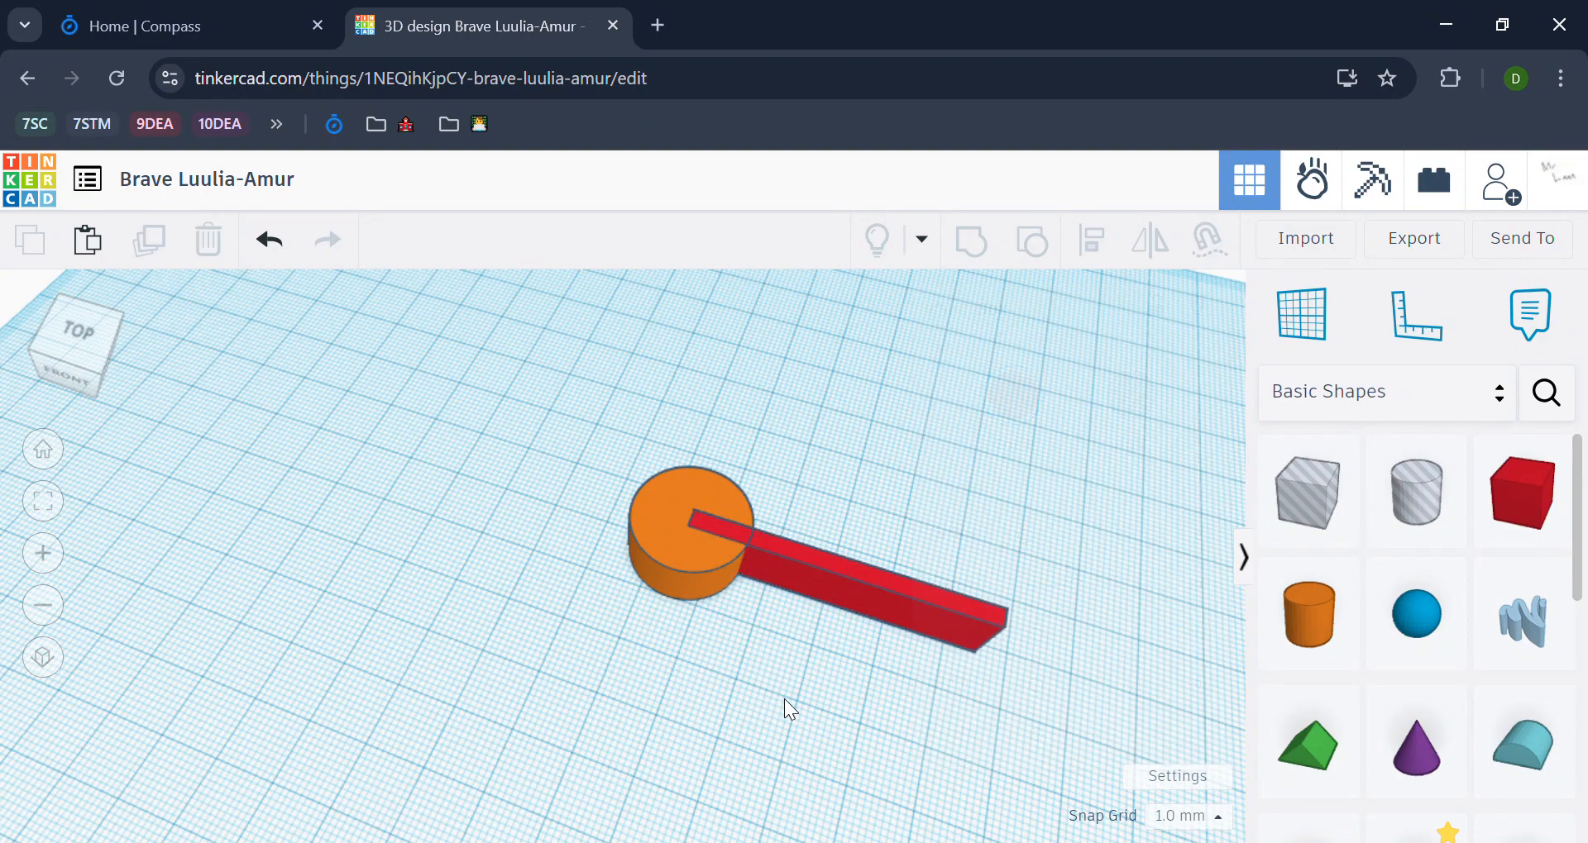
{"action": "middle_click_drag", "start_coordinate": [784, 699], "coordinate": [488, 614]}
{"action": "scroll", "coordinate": [536, 514], "scroll_direction": "up", "scroll_amount": 3}
{"action": "left_click", "coordinate": [538, 538]}
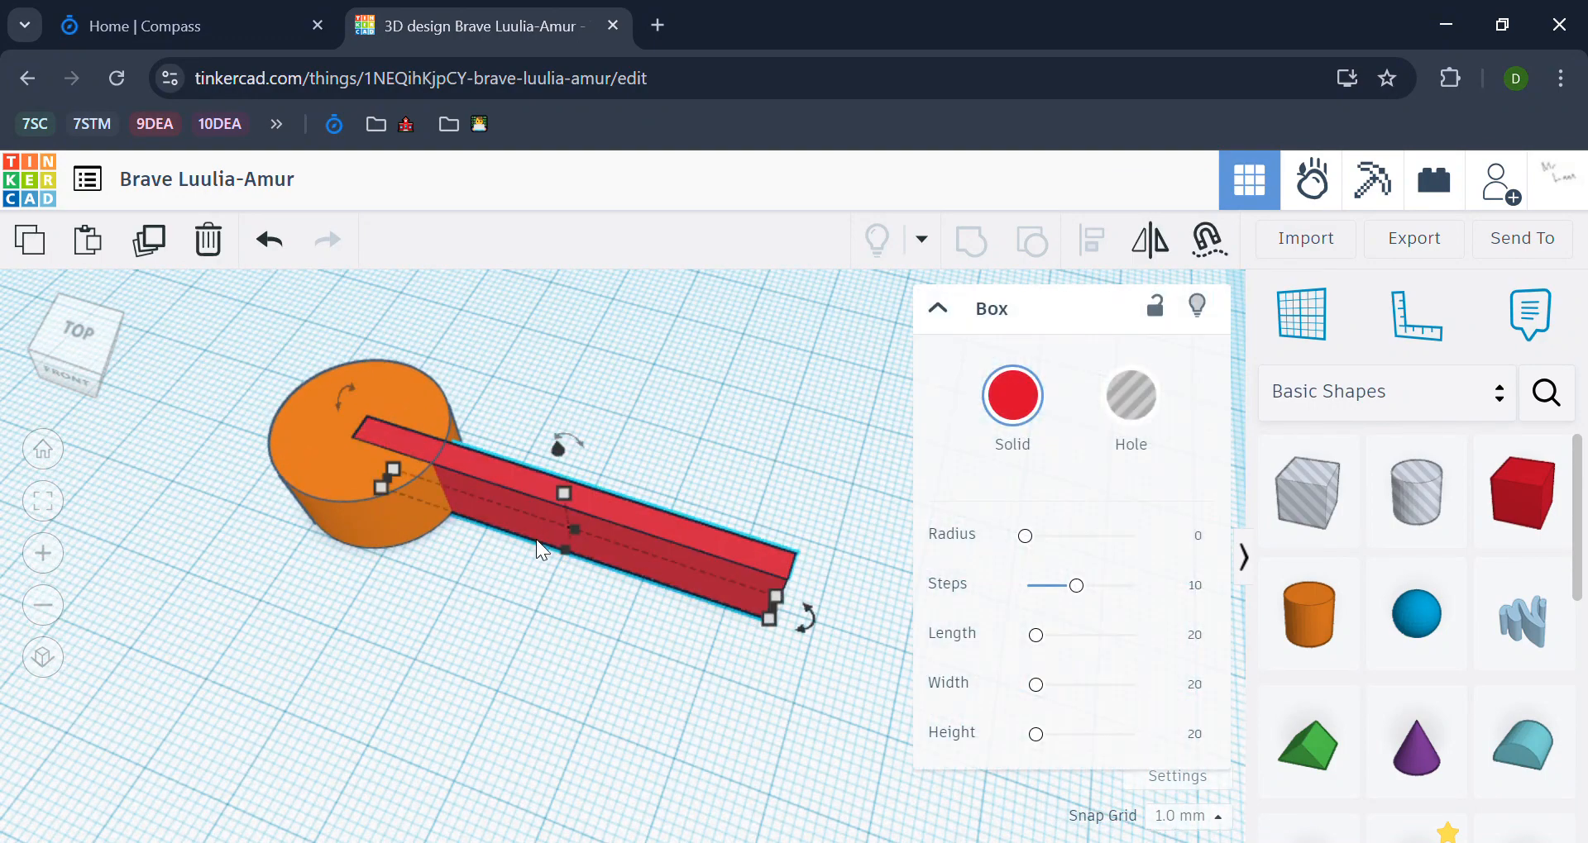
{"action": "key", "text": "ctrl+v"}
{"action": "key", "text": "ctrl+z"}
{"action": "left_click", "coordinate": [563, 527]}
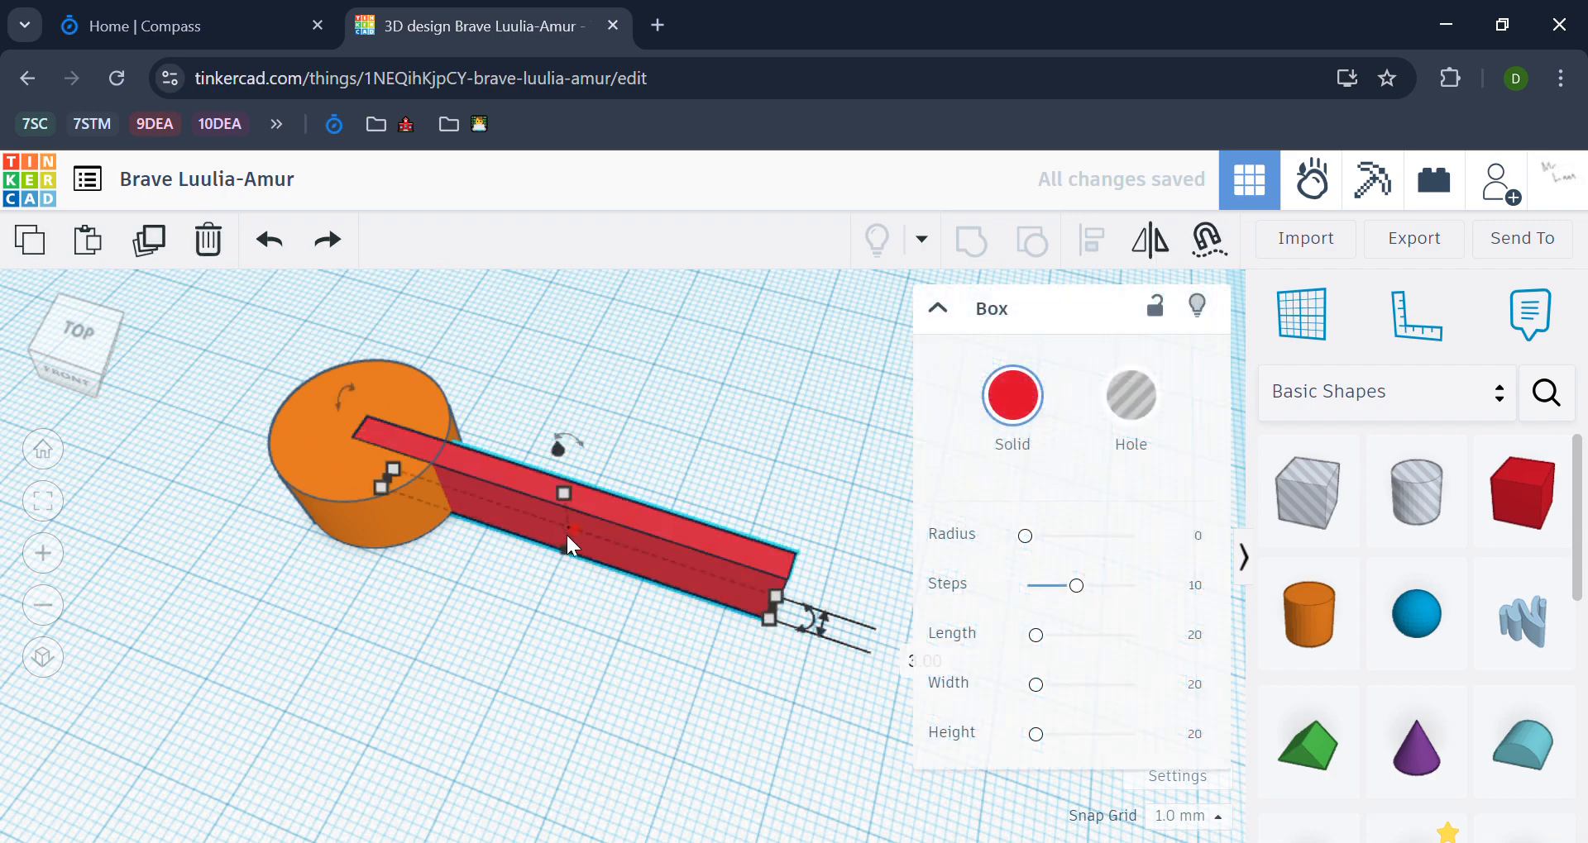
{"action": "key", "text": "ctrl+d"}
{"action": "left_click_drag", "start_coordinate": [668, 569], "coordinate": [294, 420]}
Step: Duplicate one bar, move the copy beside the cylinder and rotate it perpendicular to the first two bars
{"action": "left_click", "coordinate": [731, 445]}
{"action": "right_click_drag", "start_coordinate": [731, 445], "coordinate": [588, 637]}
{"action": "left_click", "coordinate": [607, 644]}
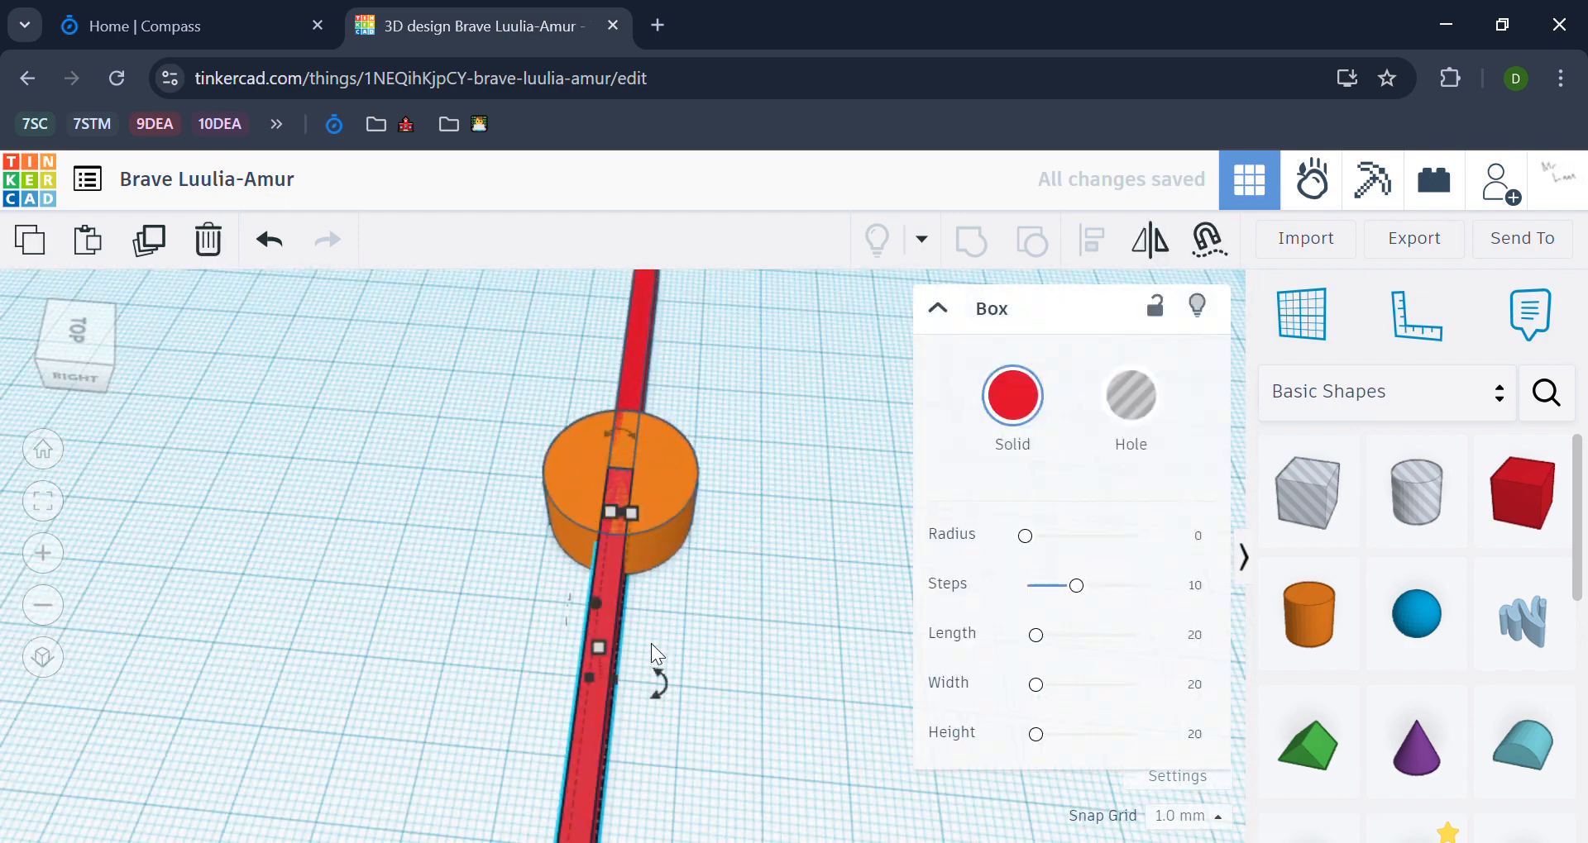
{"action": "key", "text": "ctrl+d"}
{"action": "left_click_drag", "start_coordinate": [627, 600], "coordinate": [717, 534]}
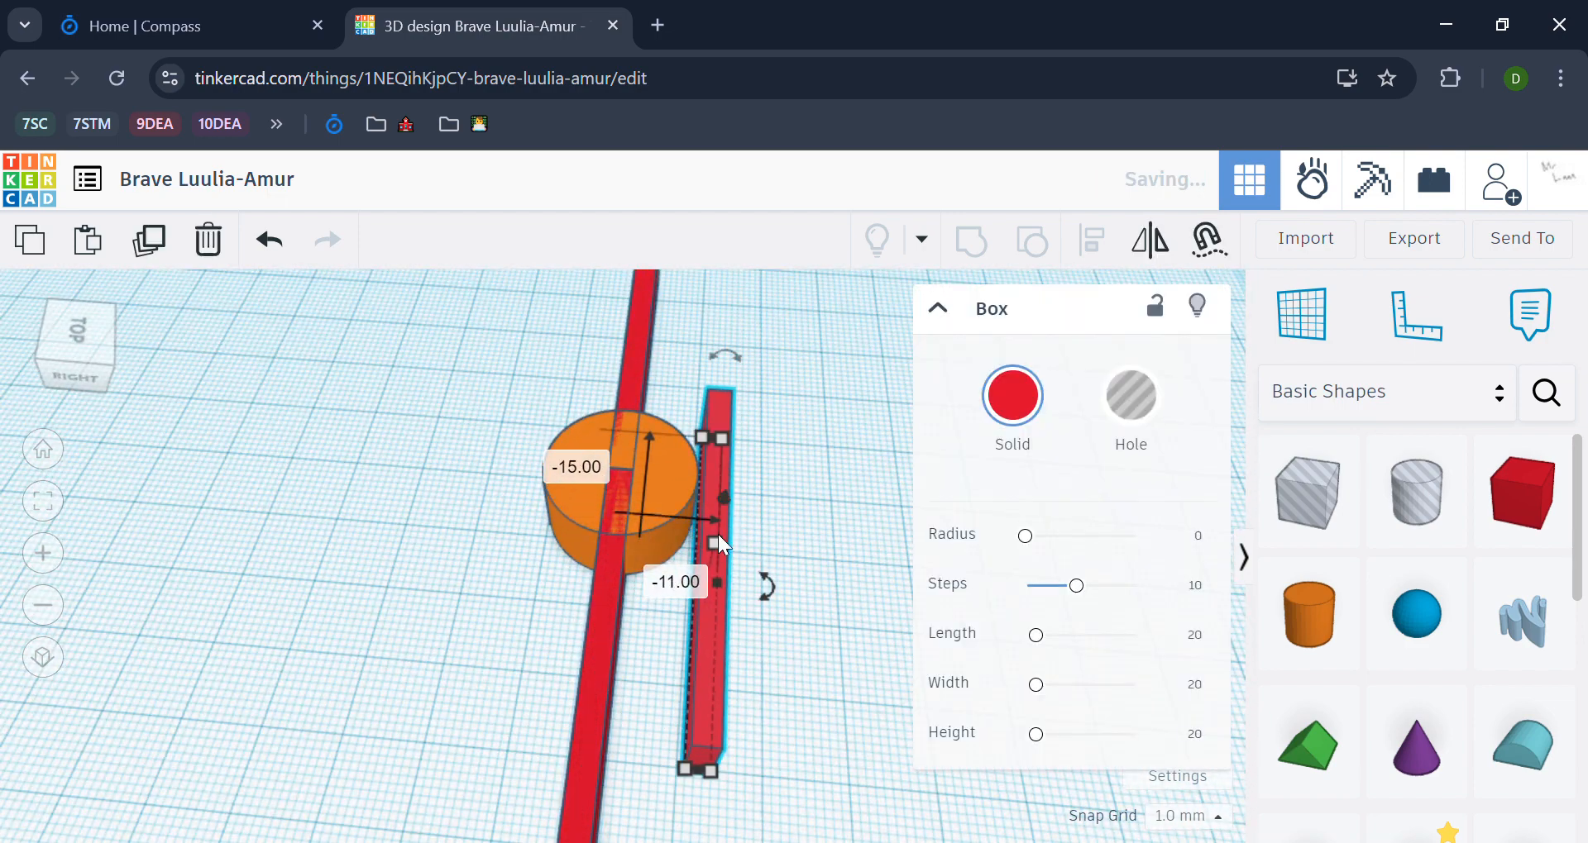
{"action": "left_click_drag", "start_coordinate": [766, 588], "coordinate": [702, 672]}
{"action": "left_click", "coordinate": [683, 756]}
{"action": "left_click", "coordinate": [692, 581]}
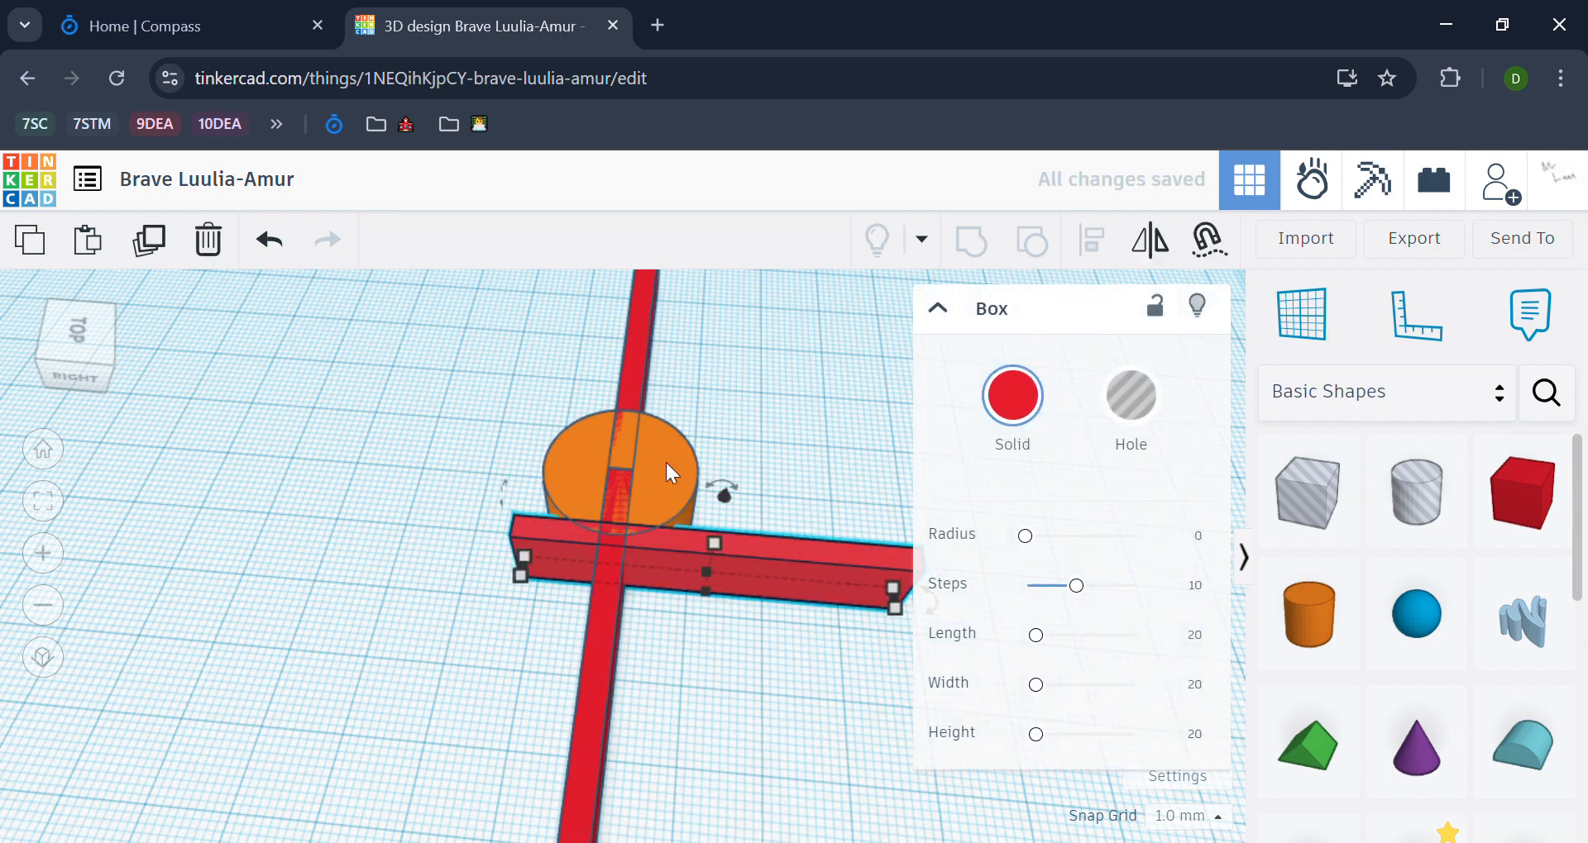
Step: Align the perpendicular bar with the cylinder's centre across the bar's width
{"action": "left_click", "coordinate": [666, 463], "text": "shift"}
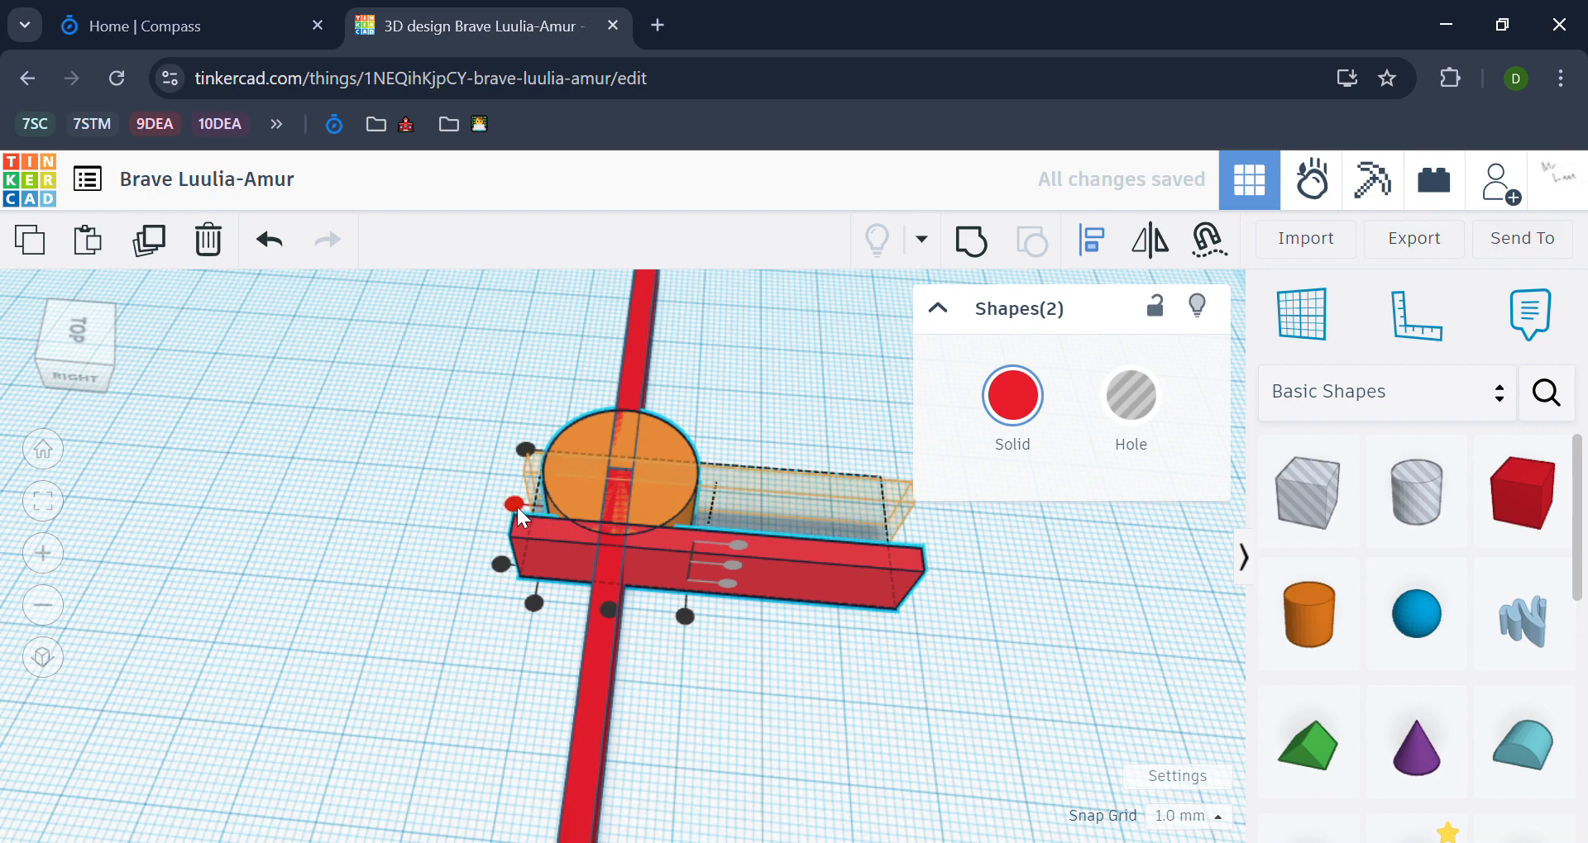
{"action": "left_click", "coordinate": [513, 504]}
{"action": "left_click", "coordinate": [861, 572]}
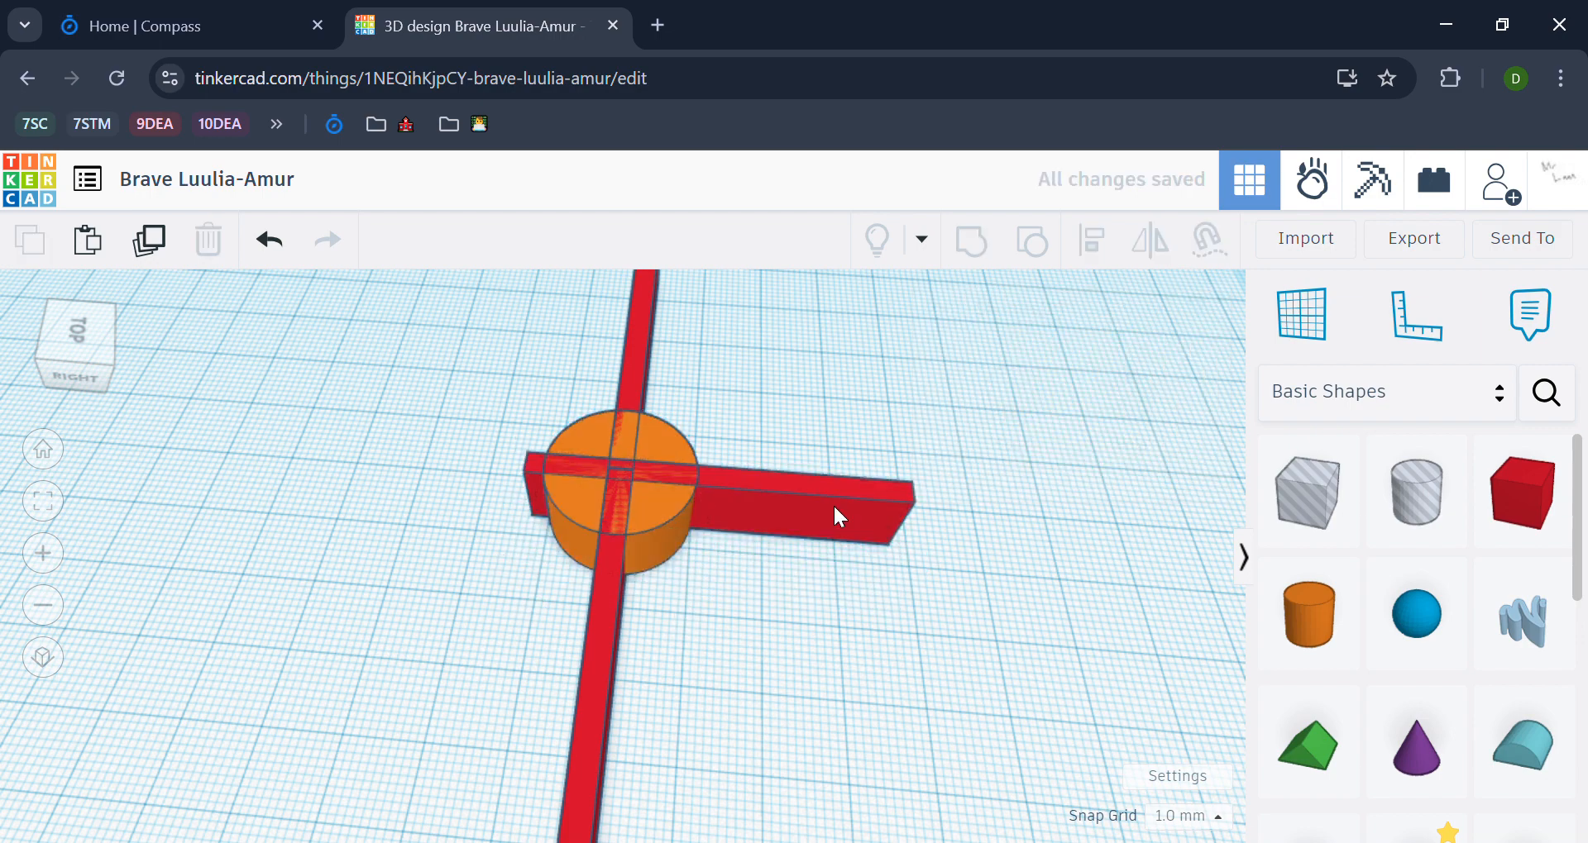
Step: Shift the perpendicular bar outwards from the cylinder's middle and place a duplicate of it on the opposite side
{"action": "left_click", "coordinate": [897, 519]}
{"action": "left_click_drag", "start_coordinate": [914, 521], "coordinate": [492, 477]}
{"action": "left_click", "coordinate": [797, 672]}
{"action": "scroll", "coordinate": [795, 670], "scroll_direction": "down", "scroll_amount": 4}
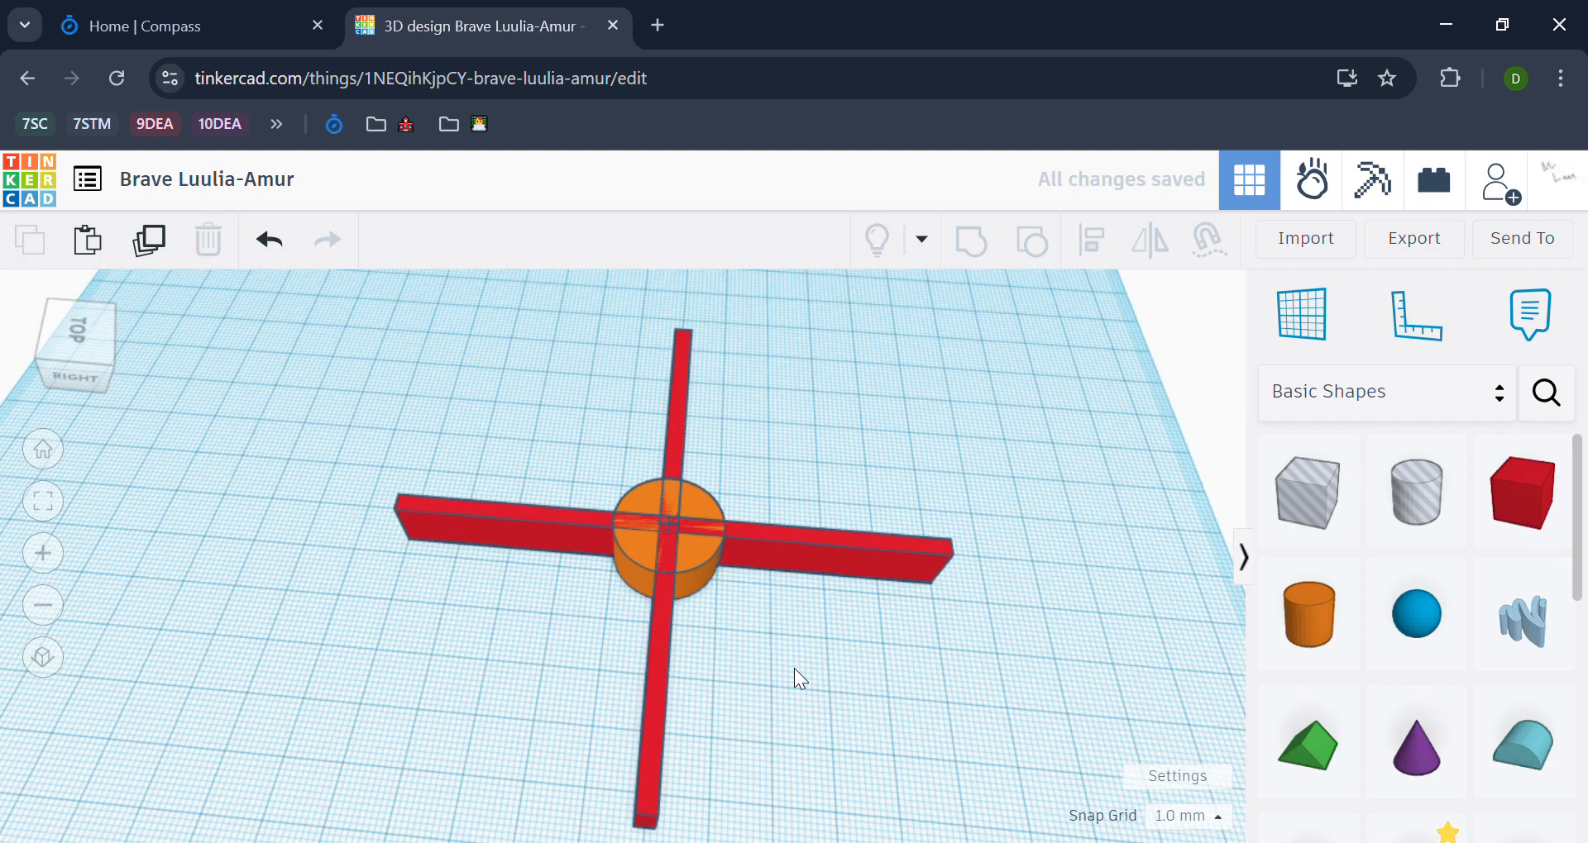
Step: Examine the arrangement of the four bars around the cylinder from above and from the side
{"action": "right_click_drag", "start_coordinate": [793, 668], "coordinate": [943, 666]}
{"action": "right_click_drag", "start_coordinate": [804, 344], "coordinate": [673, 666]}
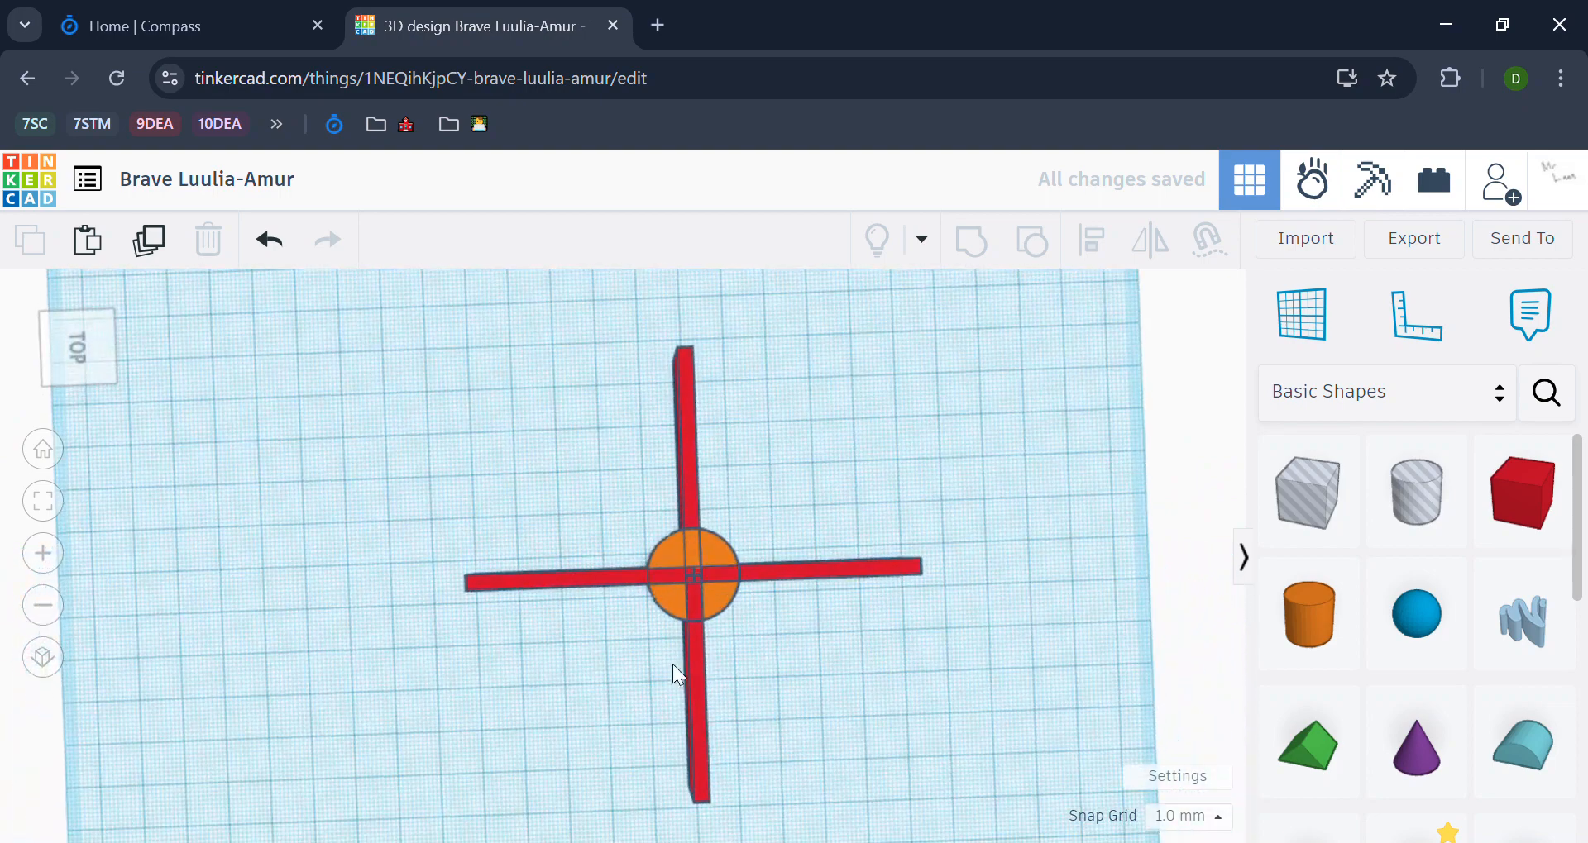
{"action": "right_click_drag", "start_coordinate": [794, 499], "coordinate": [761, 509]}
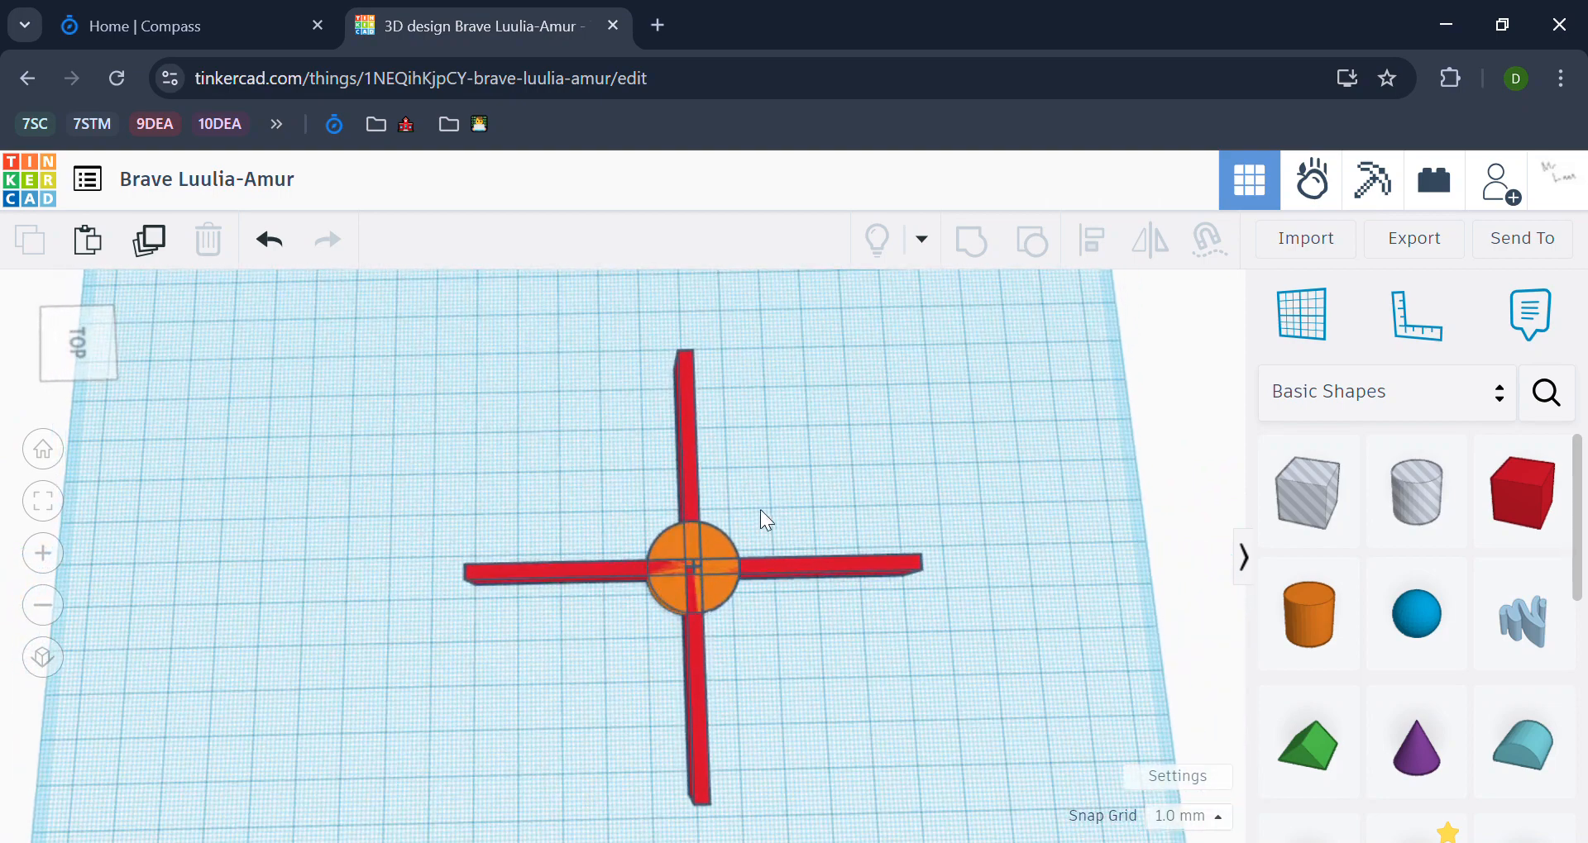
{"action": "right_click_drag", "start_coordinate": [873, 505], "coordinate": [817, 384]}
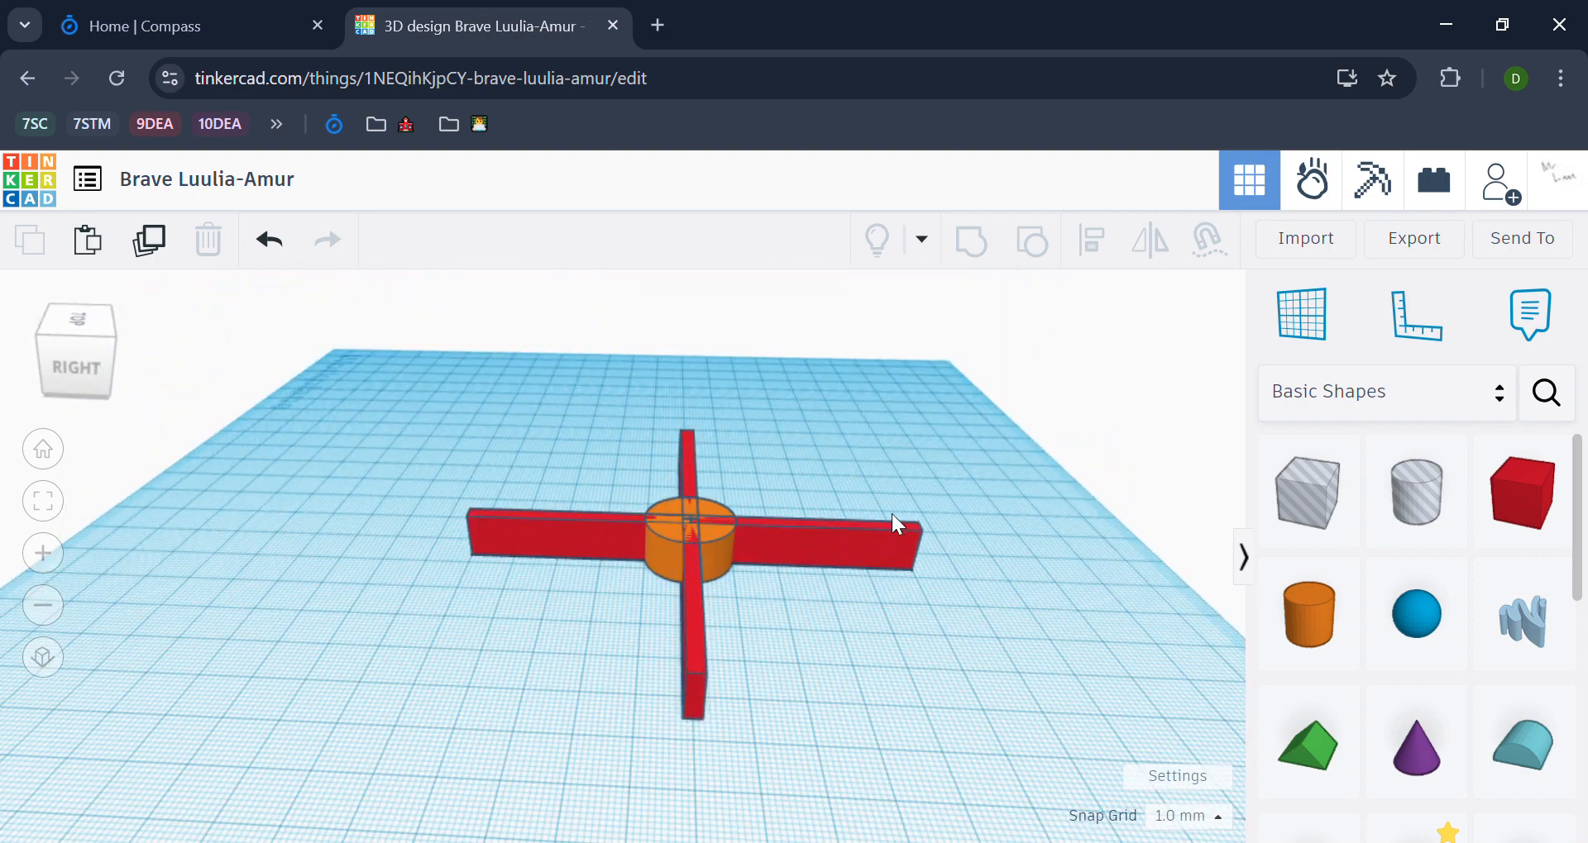
{"action": "right_click_drag", "start_coordinate": [997, 502], "coordinate": [815, 586]}
{"action": "left_click", "coordinate": [816, 579]}
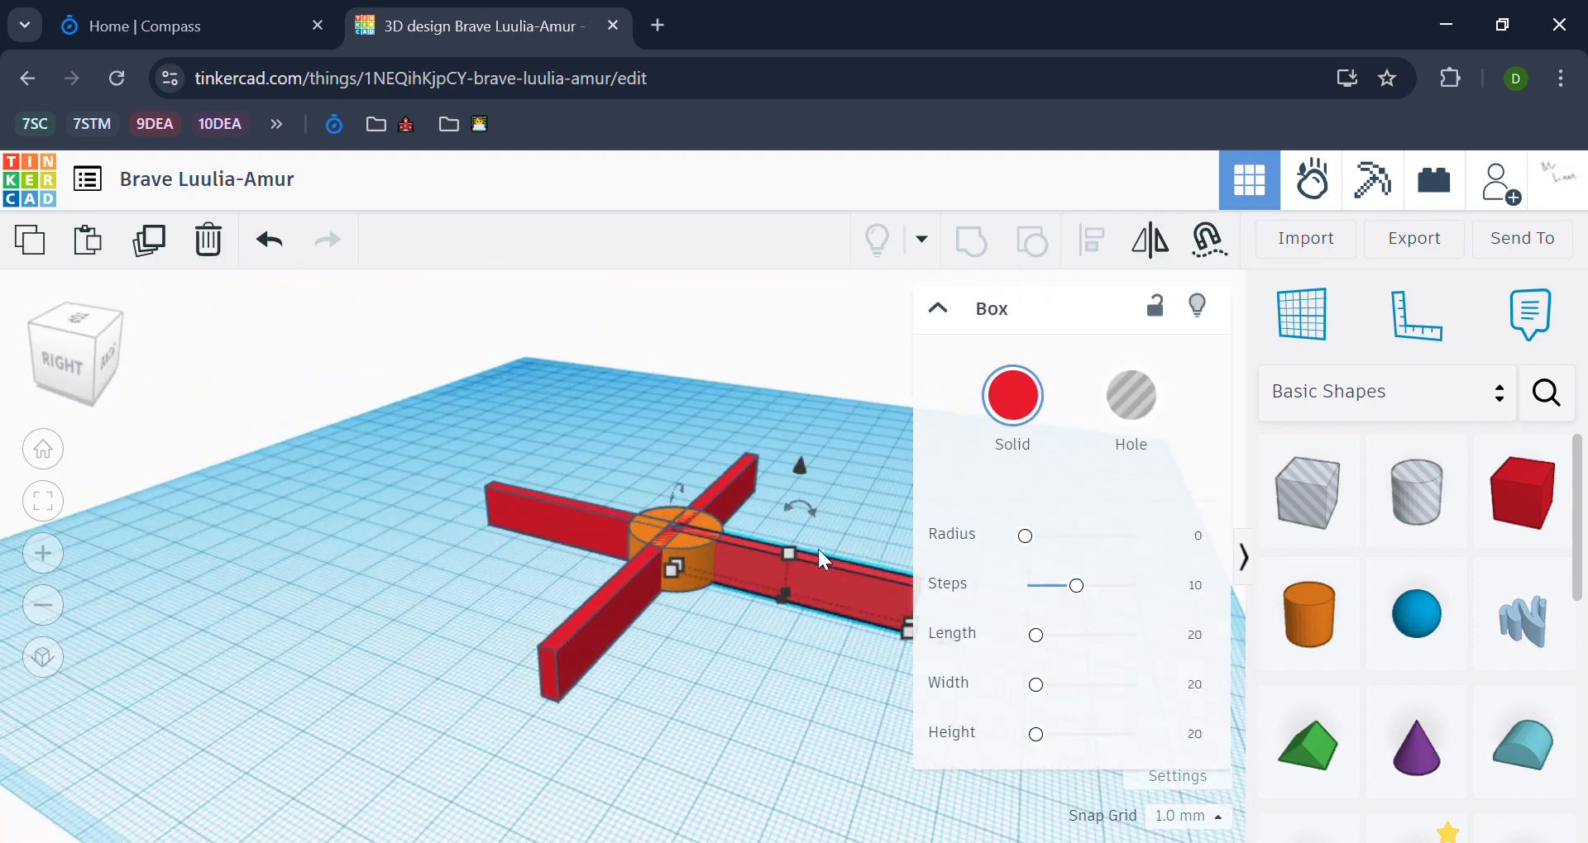
{"action": "left_click", "coordinate": [855, 532]}
{"action": "right_click_drag", "start_coordinate": [986, 509], "coordinate": [617, 434]}
{"action": "left_click", "coordinate": [856, 510]}
{"action": "mouse_move", "coordinate": [592, 405]}
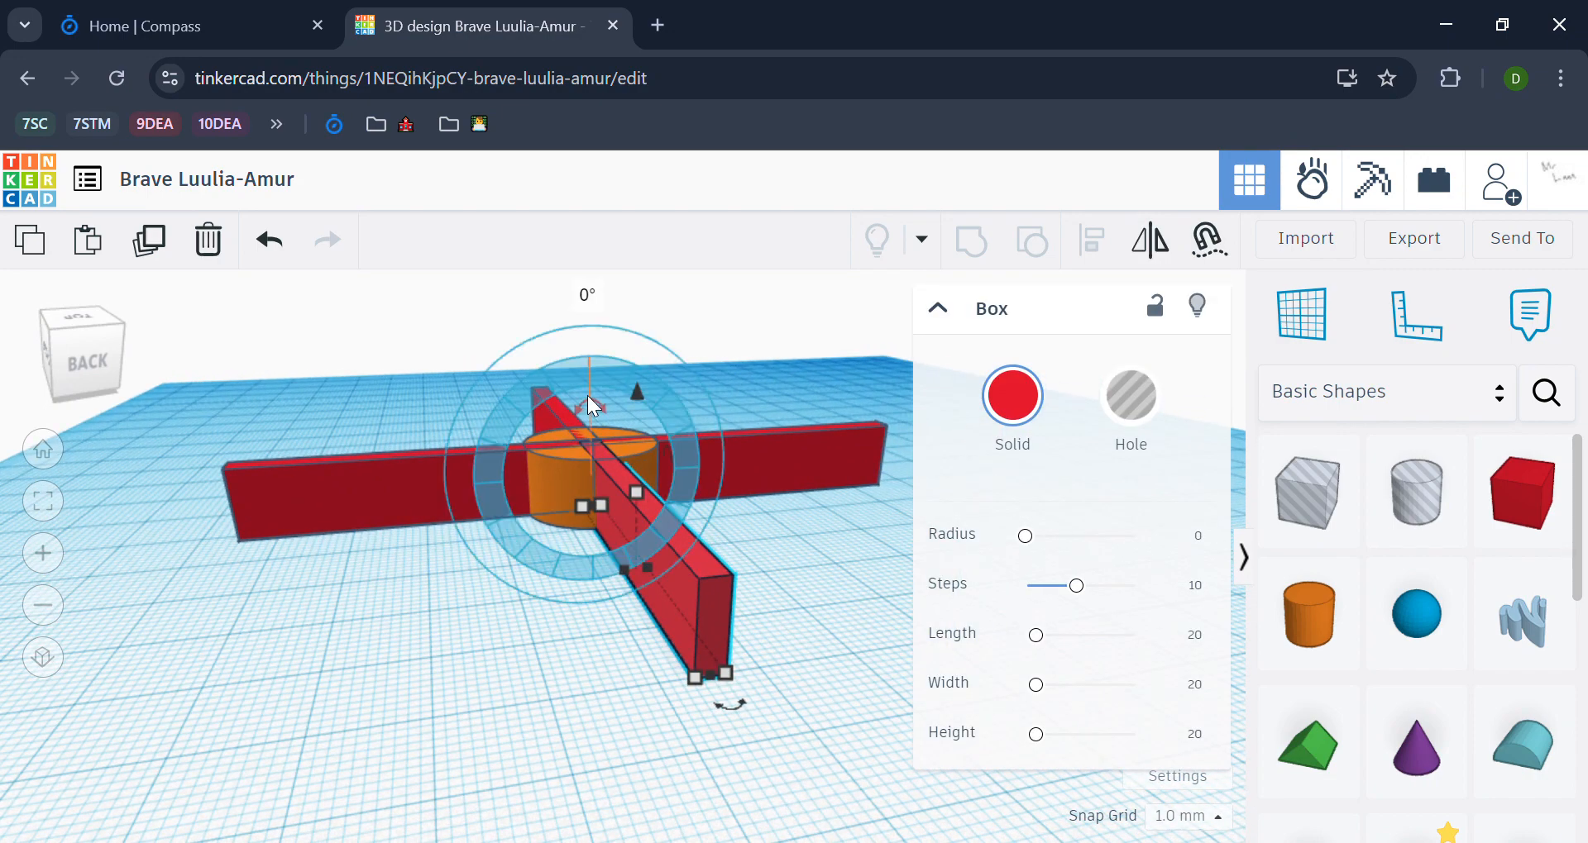
{"action": "left_click_drag", "start_coordinate": [592, 405], "coordinate": [597, 341]}
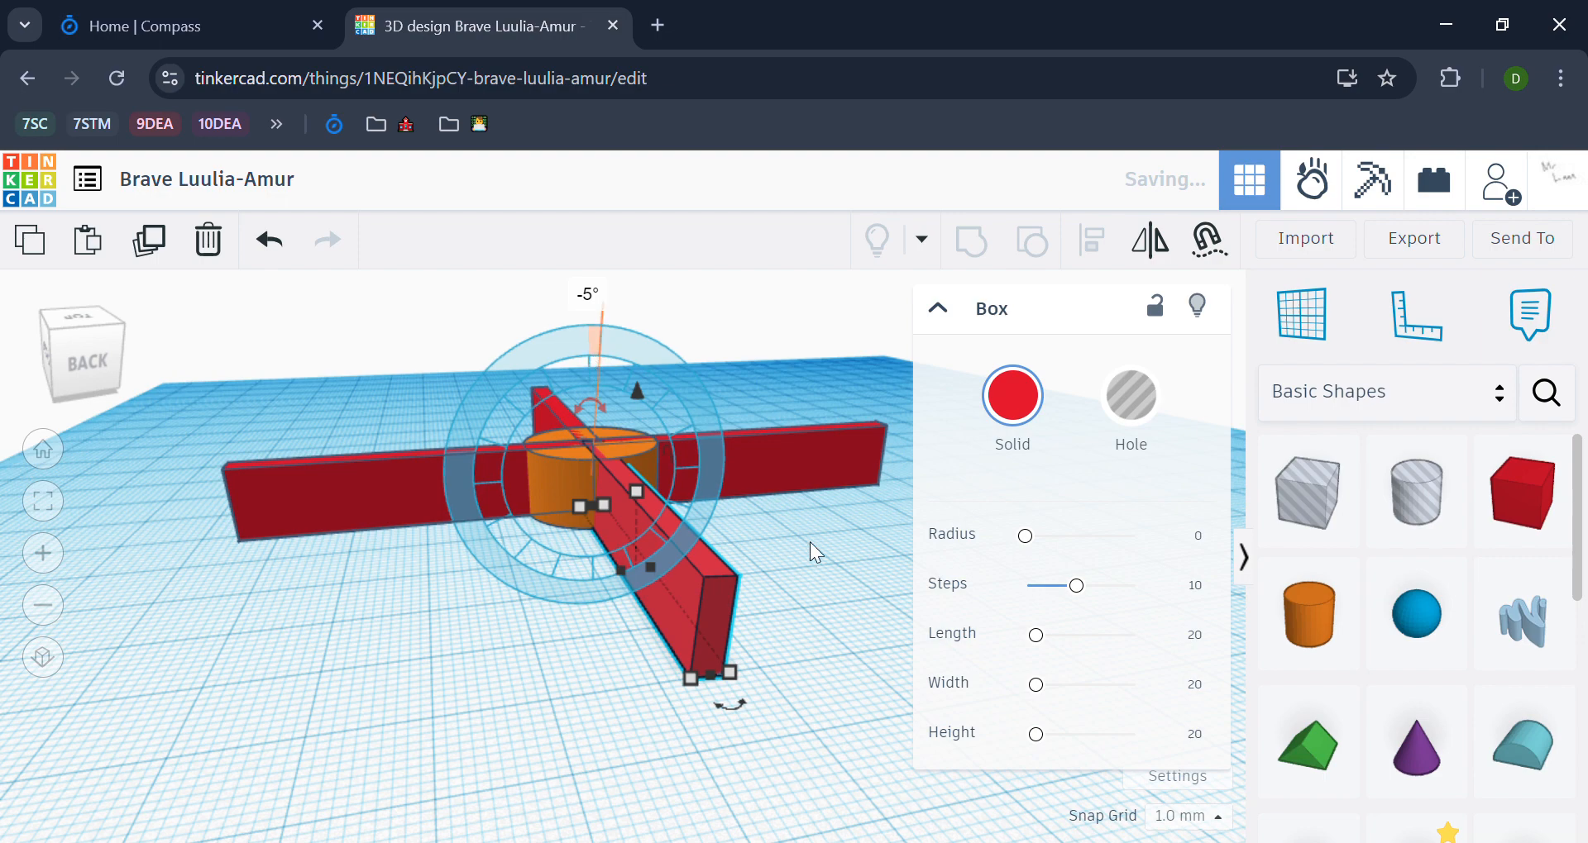
{"action": "left_click", "coordinate": [830, 594]}
Step: Tilt the selected red bar 45° about its long axis
{"action": "left_click", "coordinate": [682, 558]}
{"action": "mouse_move", "coordinate": [587, 402]}
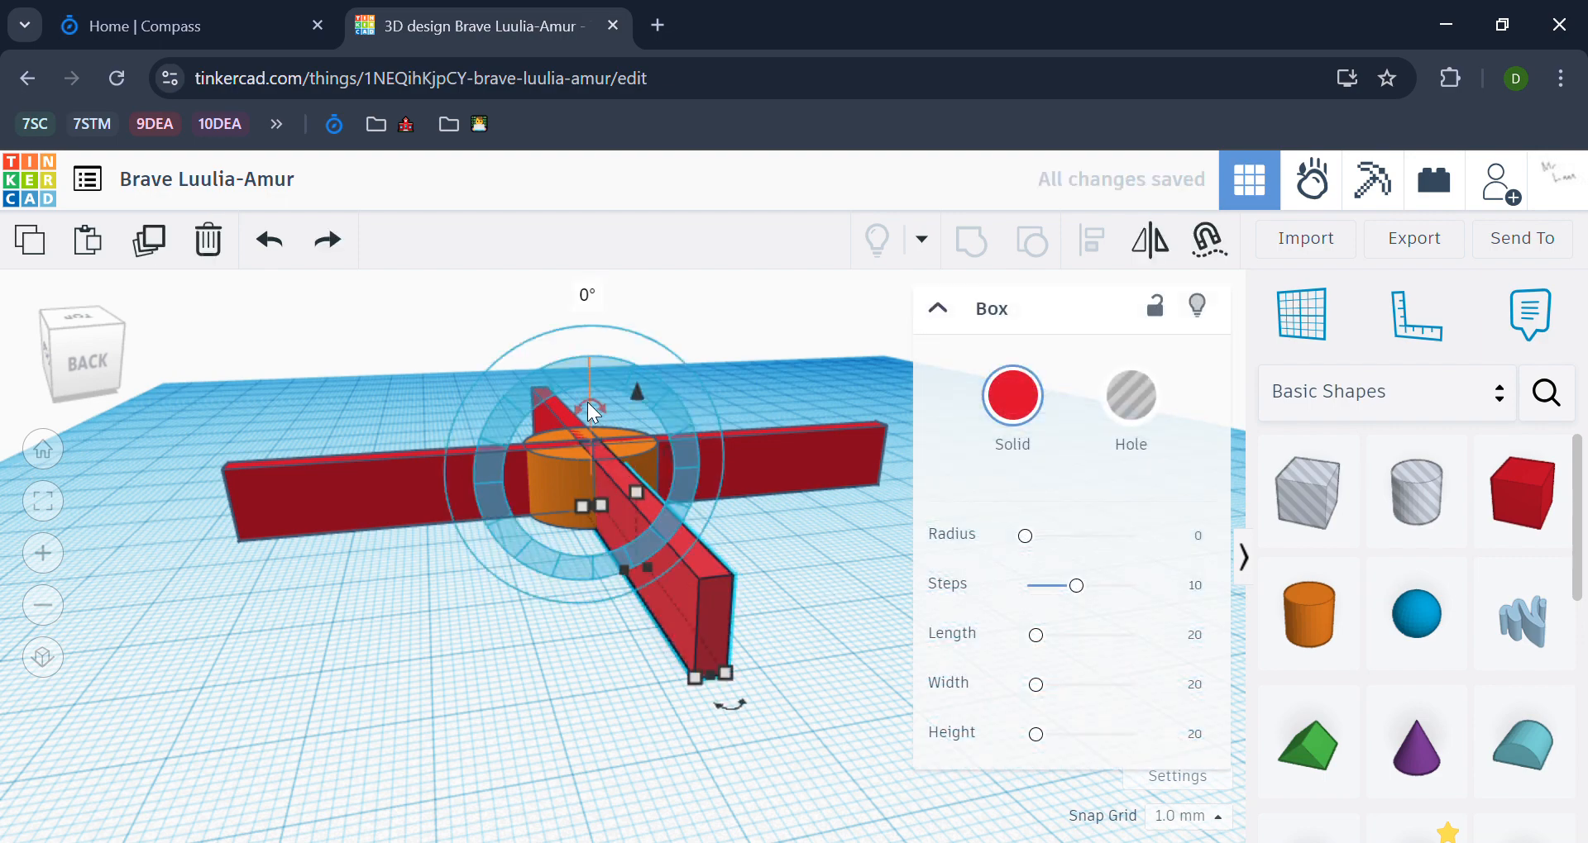
{"action": "left_click_drag", "start_coordinate": [568, 412], "coordinate": [524, 418]}
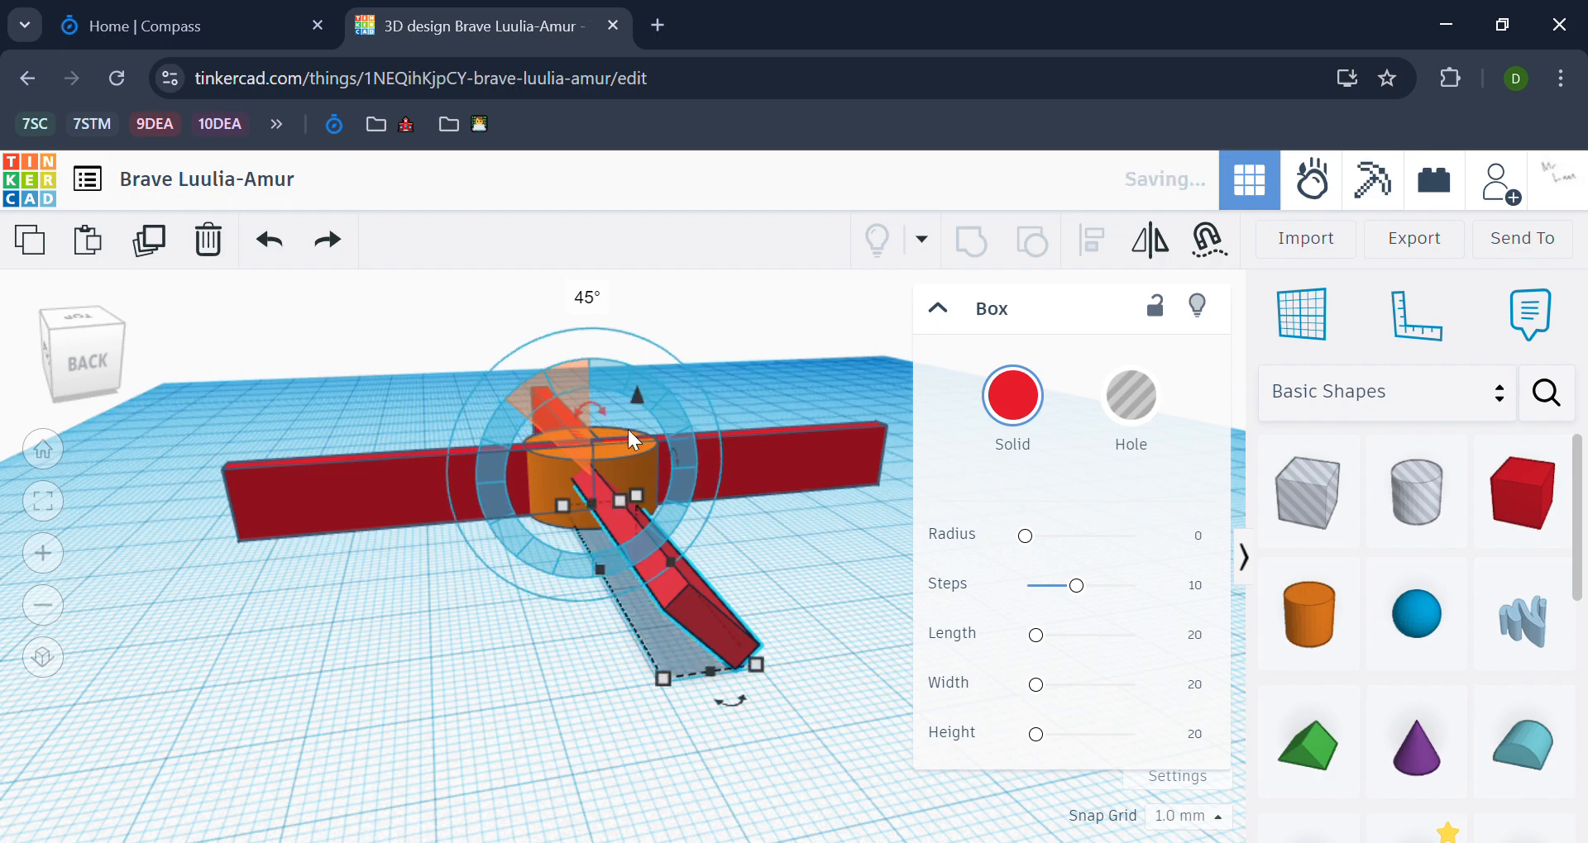
{"action": "left_click", "coordinate": [846, 602]}
Step: Tilt the second bar about its long axis to match the first bar's tilt
{"action": "right_click_drag", "start_coordinate": [846, 602], "coordinate": [554, 454]}
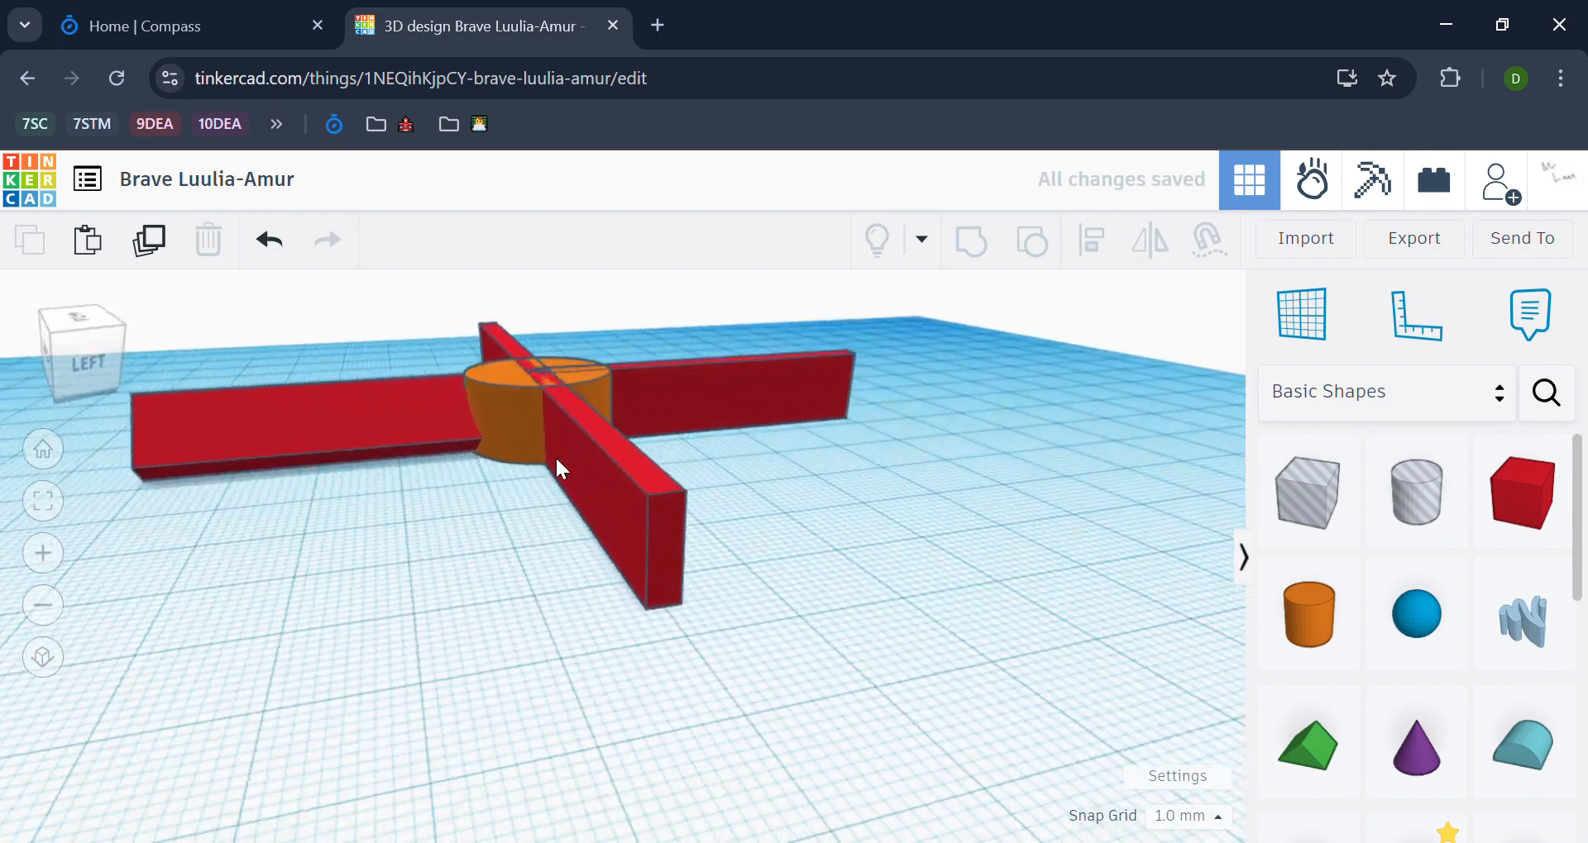
{"action": "left_click", "coordinate": [550, 365]}
{"action": "left_click_drag", "start_coordinate": [538, 330], "coordinate": [489, 351]}
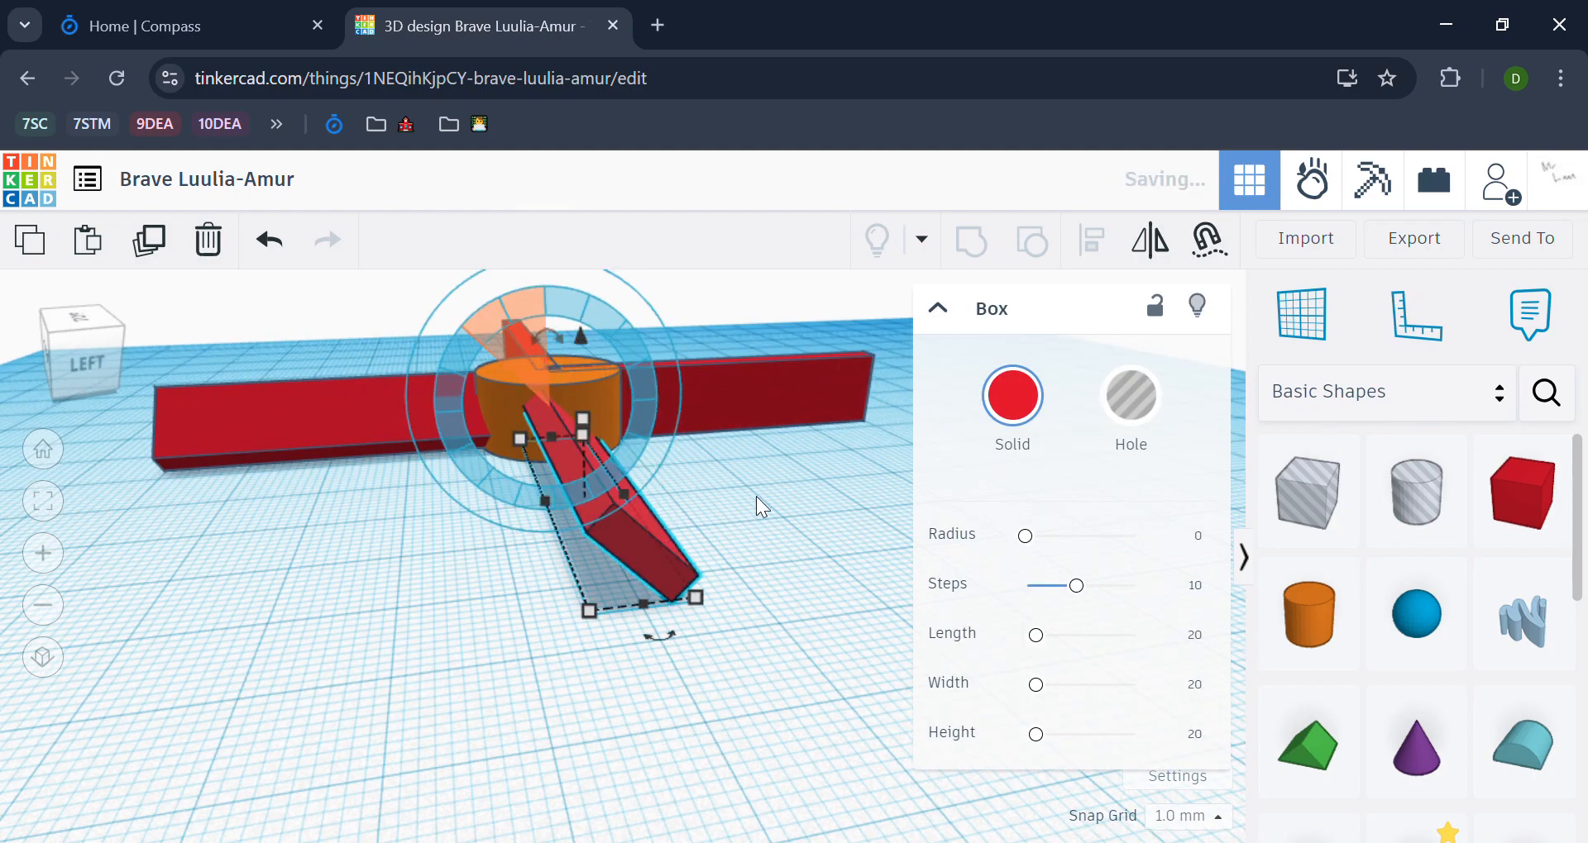
{"action": "left_click", "coordinate": [806, 525]}
Step: Tilt the third bar about its long axis in the same direction around the hub as the first two
{"action": "middle_click_drag", "start_coordinate": [806, 524], "coordinate": [926, 650]}
{"action": "right_click_drag", "start_coordinate": [926, 650], "coordinate": [847, 642]}
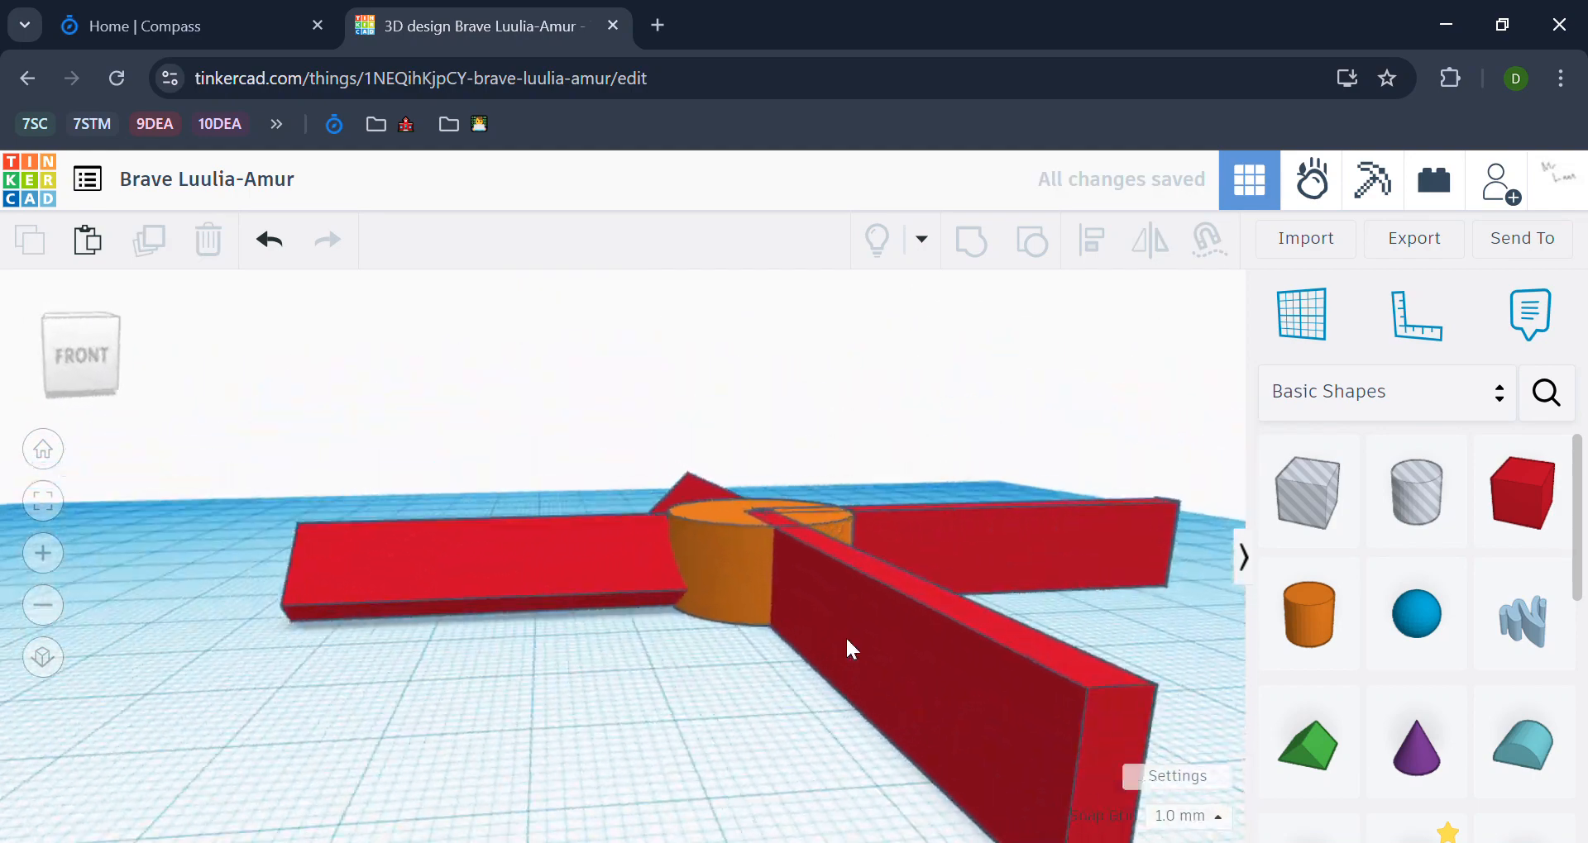
{"action": "left_click", "coordinate": [848, 643]}
{"action": "left_click_drag", "start_coordinate": [737, 471], "coordinate": [696, 497]}
{"action": "left_click", "coordinate": [623, 752]}
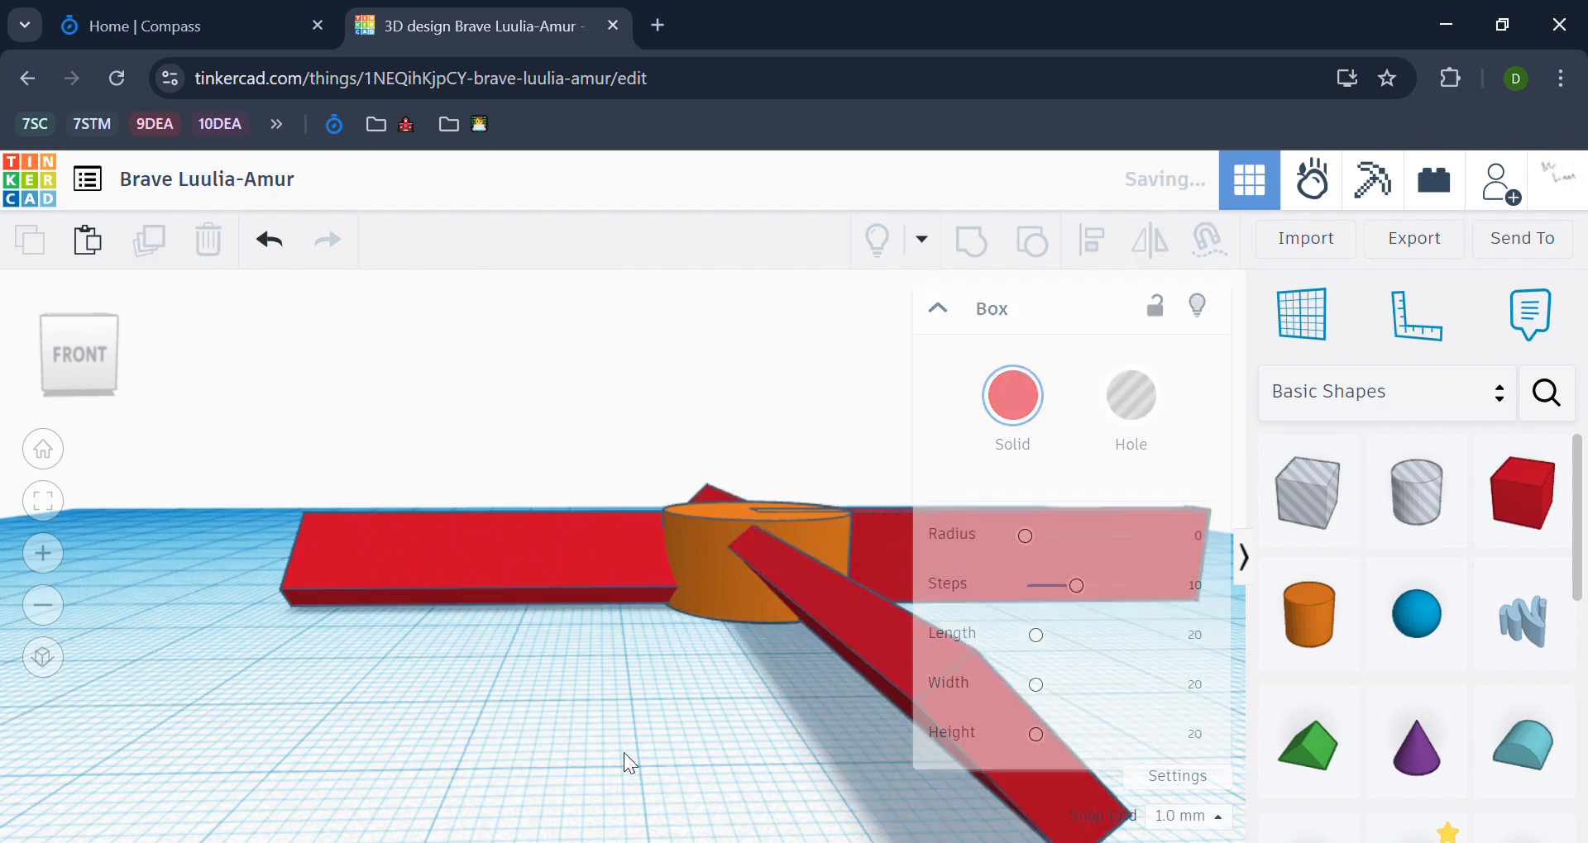
Step: Tilt the remaining upright bar about its long axis so all four blades slope the same way around the hub
{"action": "right_click_drag", "start_coordinate": [623, 752], "coordinate": [445, 721]}
{"action": "left_click", "coordinate": [518, 724]}
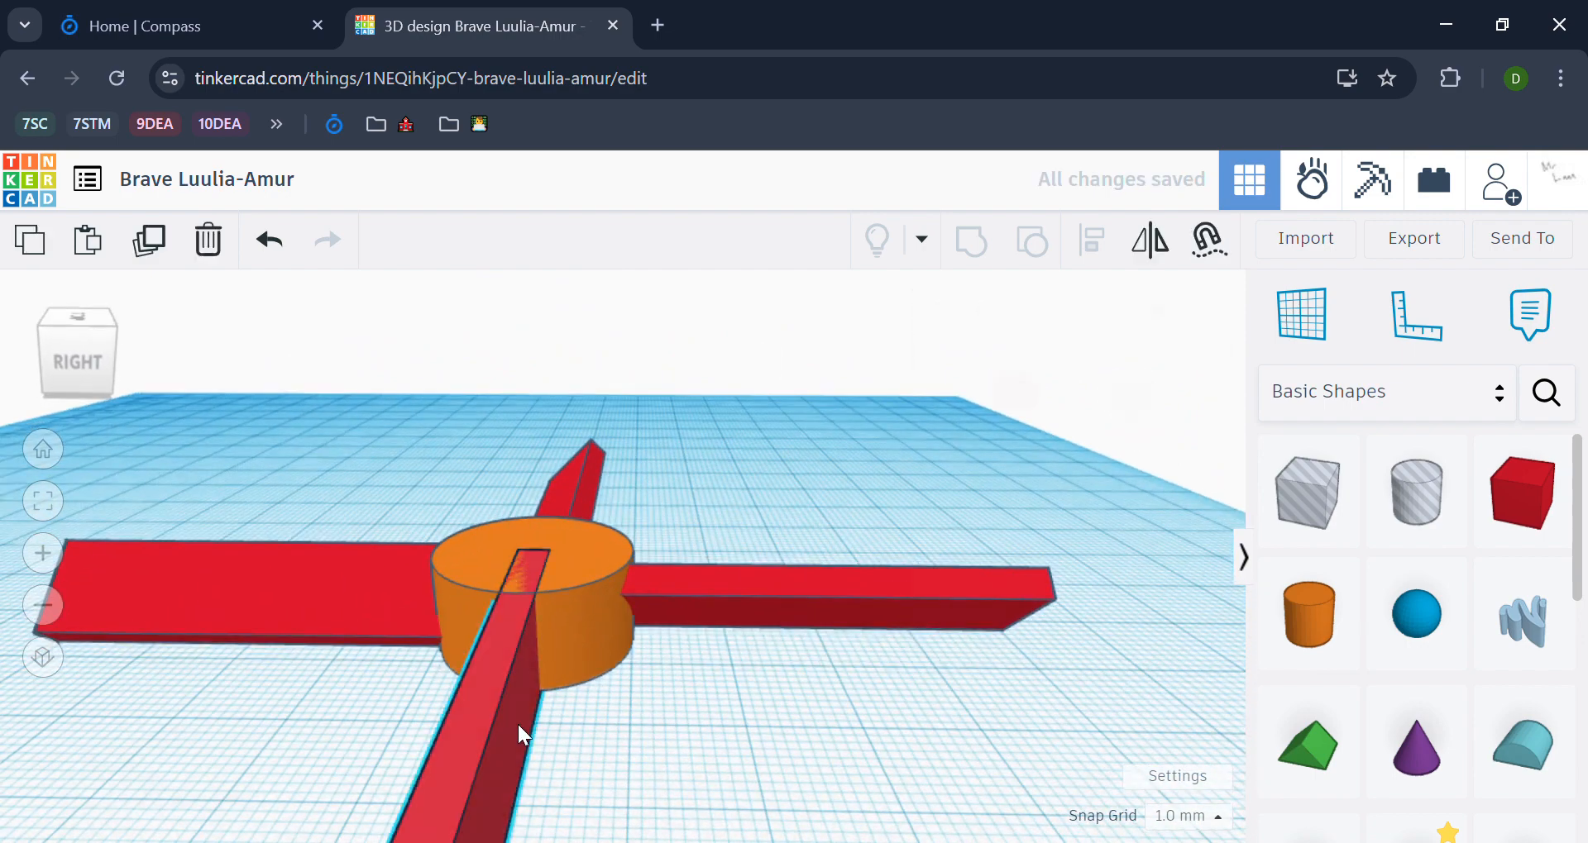
{"action": "right_click_drag", "start_coordinate": [814, 682], "coordinate": [901, 701]}
{"action": "left_click_drag", "start_coordinate": [613, 425], "coordinate": [648, 534]}
{"action": "left_click", "coordinate": [807, 723]}
Step: Place a Round Roof shape on the workplane in front of the four-bladed hub
{"action": "right_click_drag", "start_coordinate": [807, 722], "coordinate": [807, 473]}
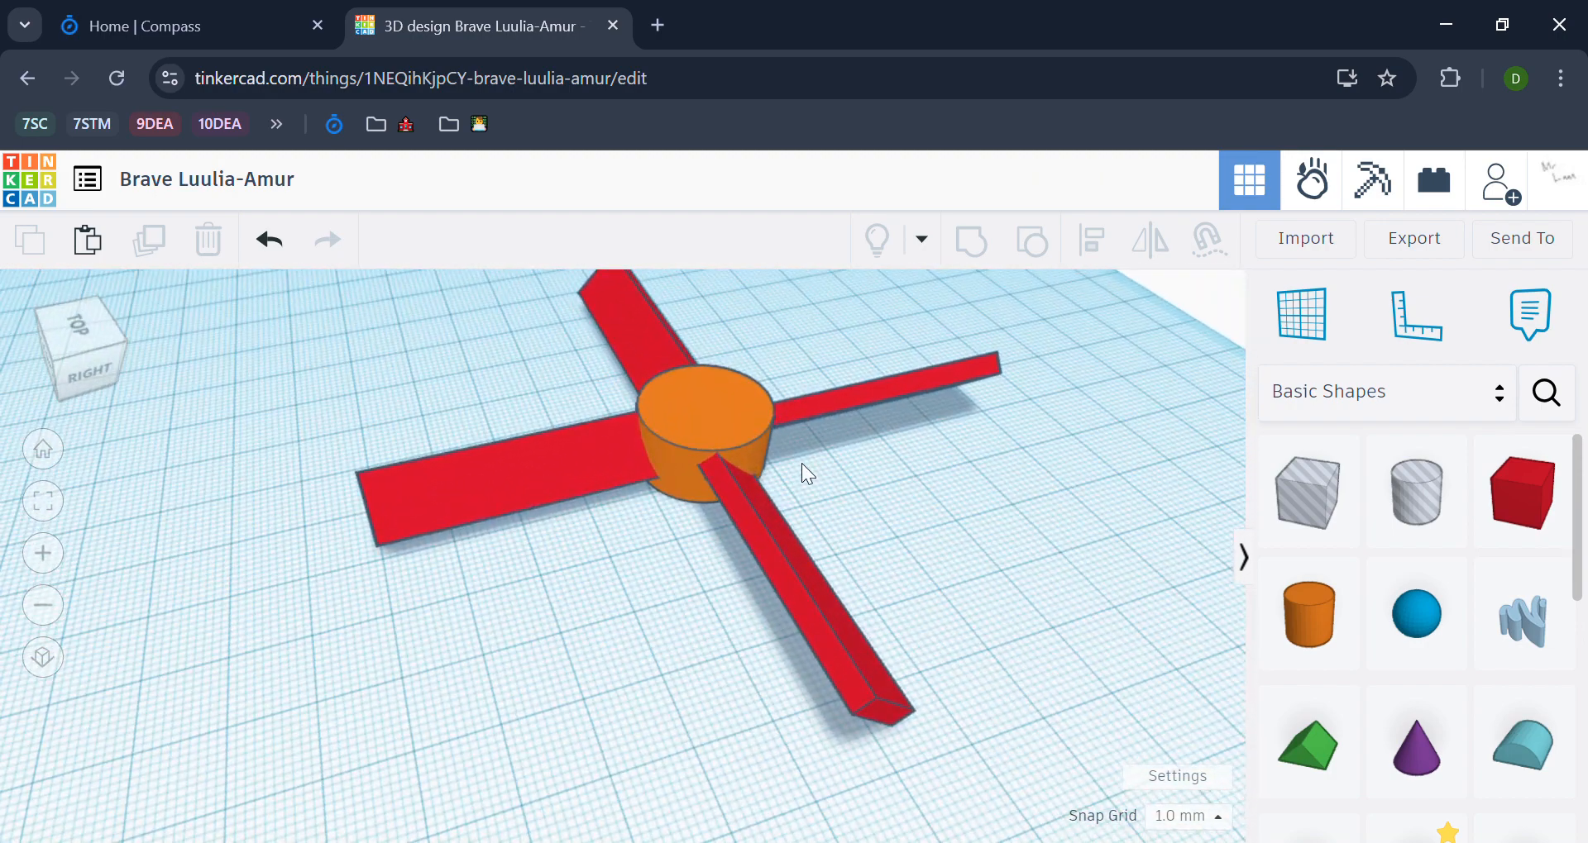
{"action": "right_click_drag", "start_coordinate": [927, 505], "coordinate": [785, 425]}
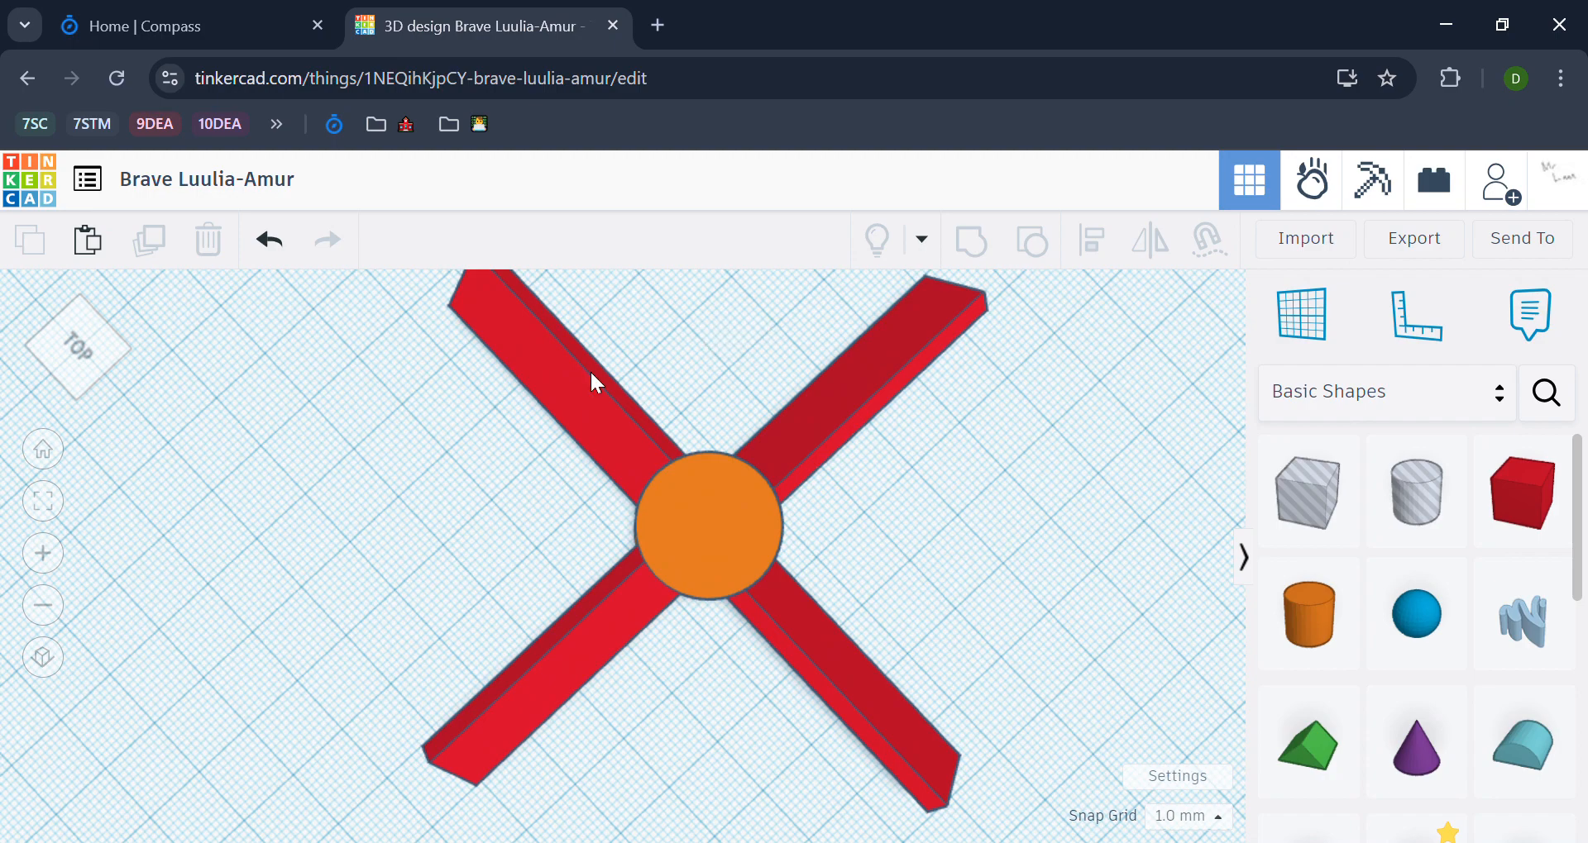
{"action": "right_click_drag", "start_coordinate": [679, 319], "coordinate": [993, 566]}
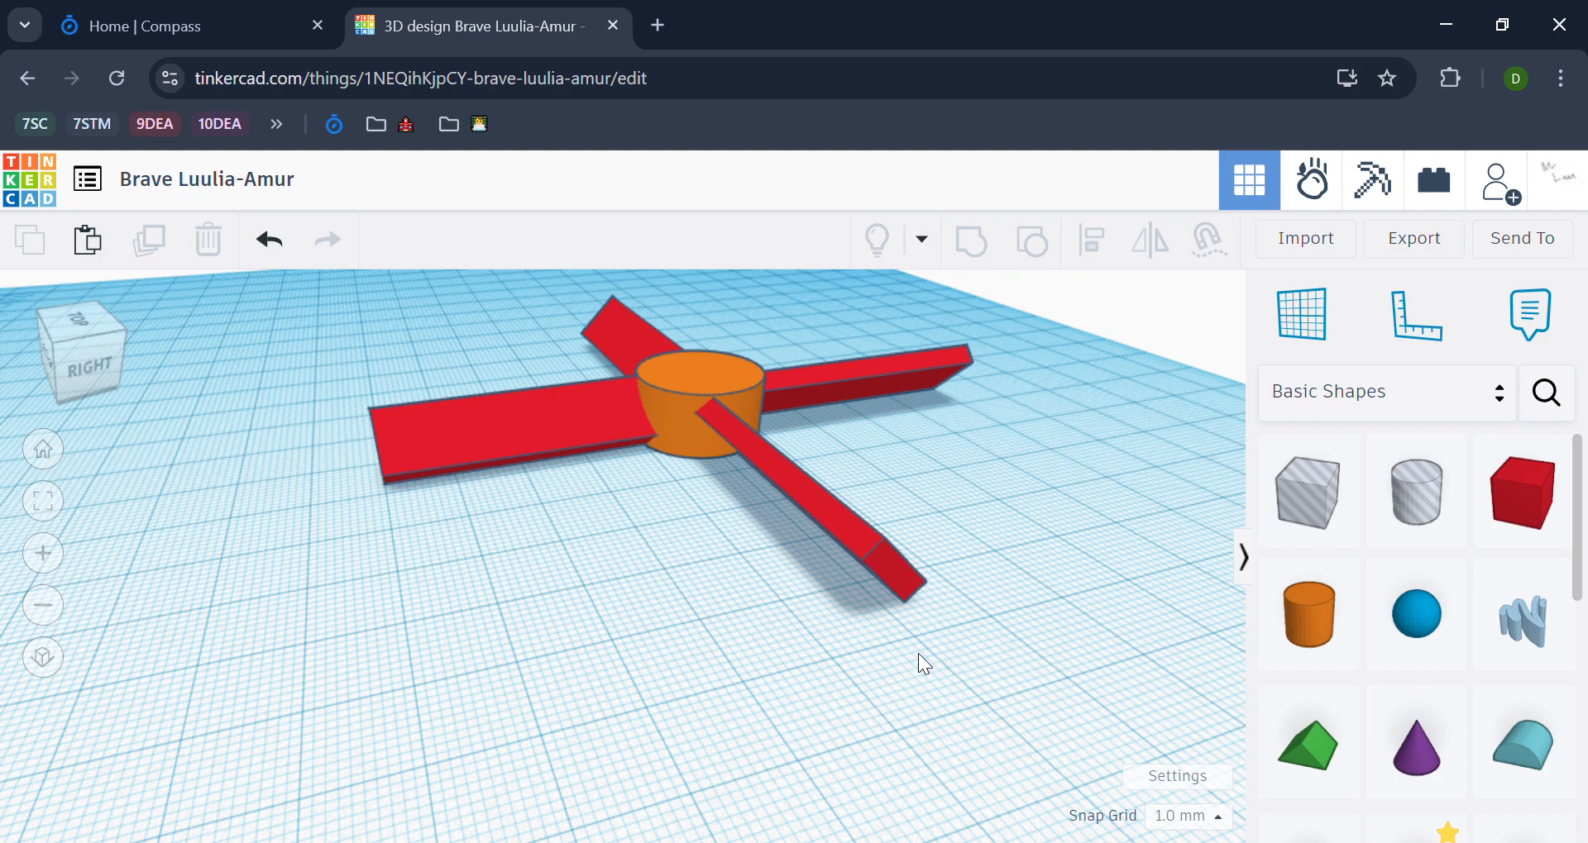
{"action": "right_click_drag", "start_coordinate": [918, 653], "coordinate": [909, 688]}
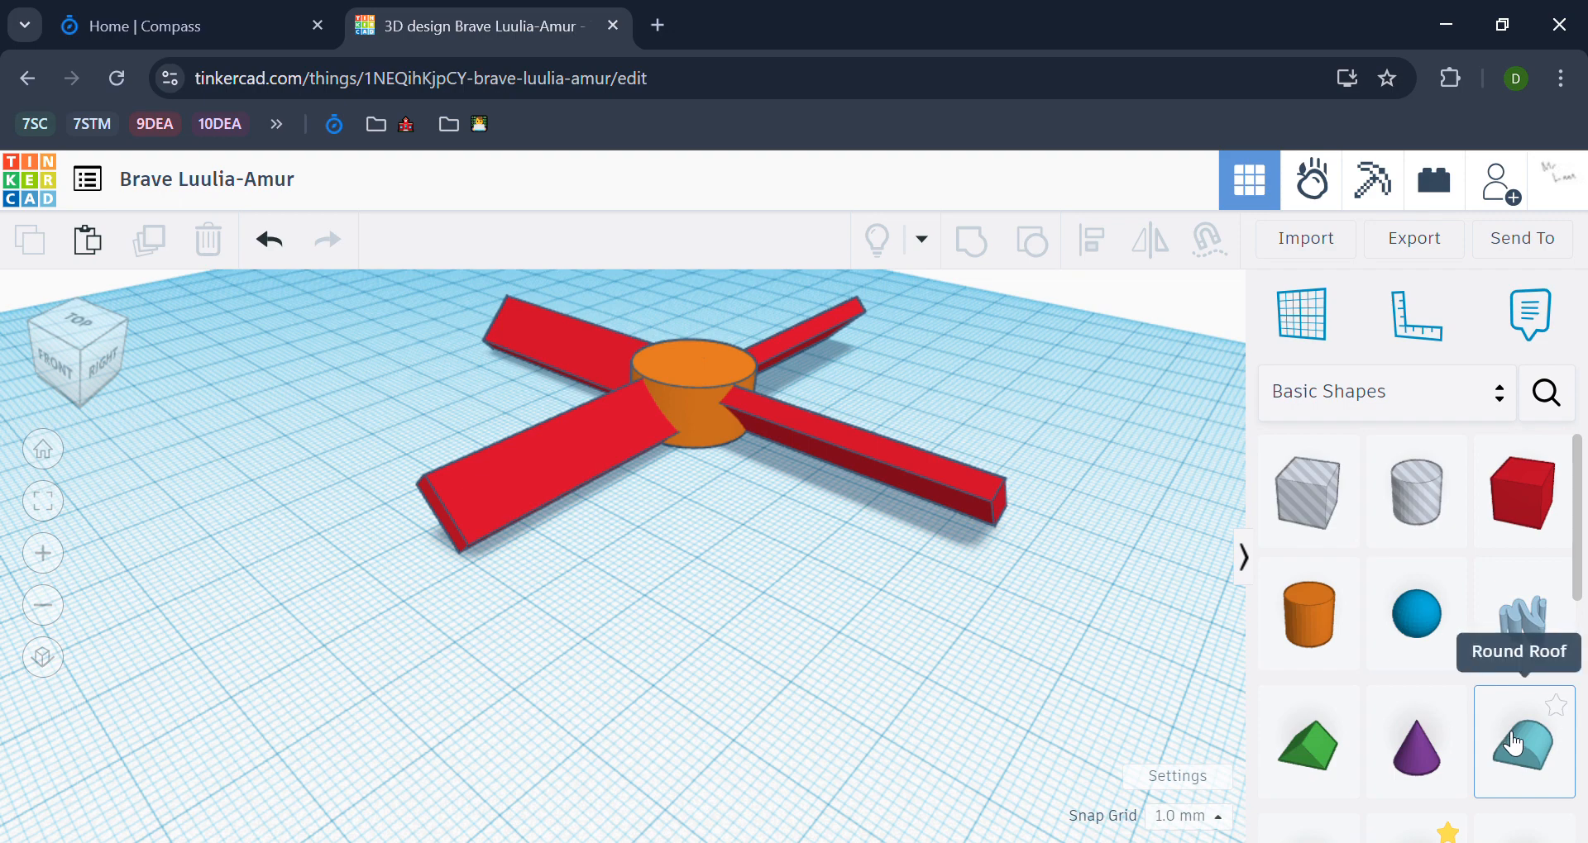
{"action": "left_click_drag", "start_coordinate": [1510, 742], "coordinate": [691, 590]}
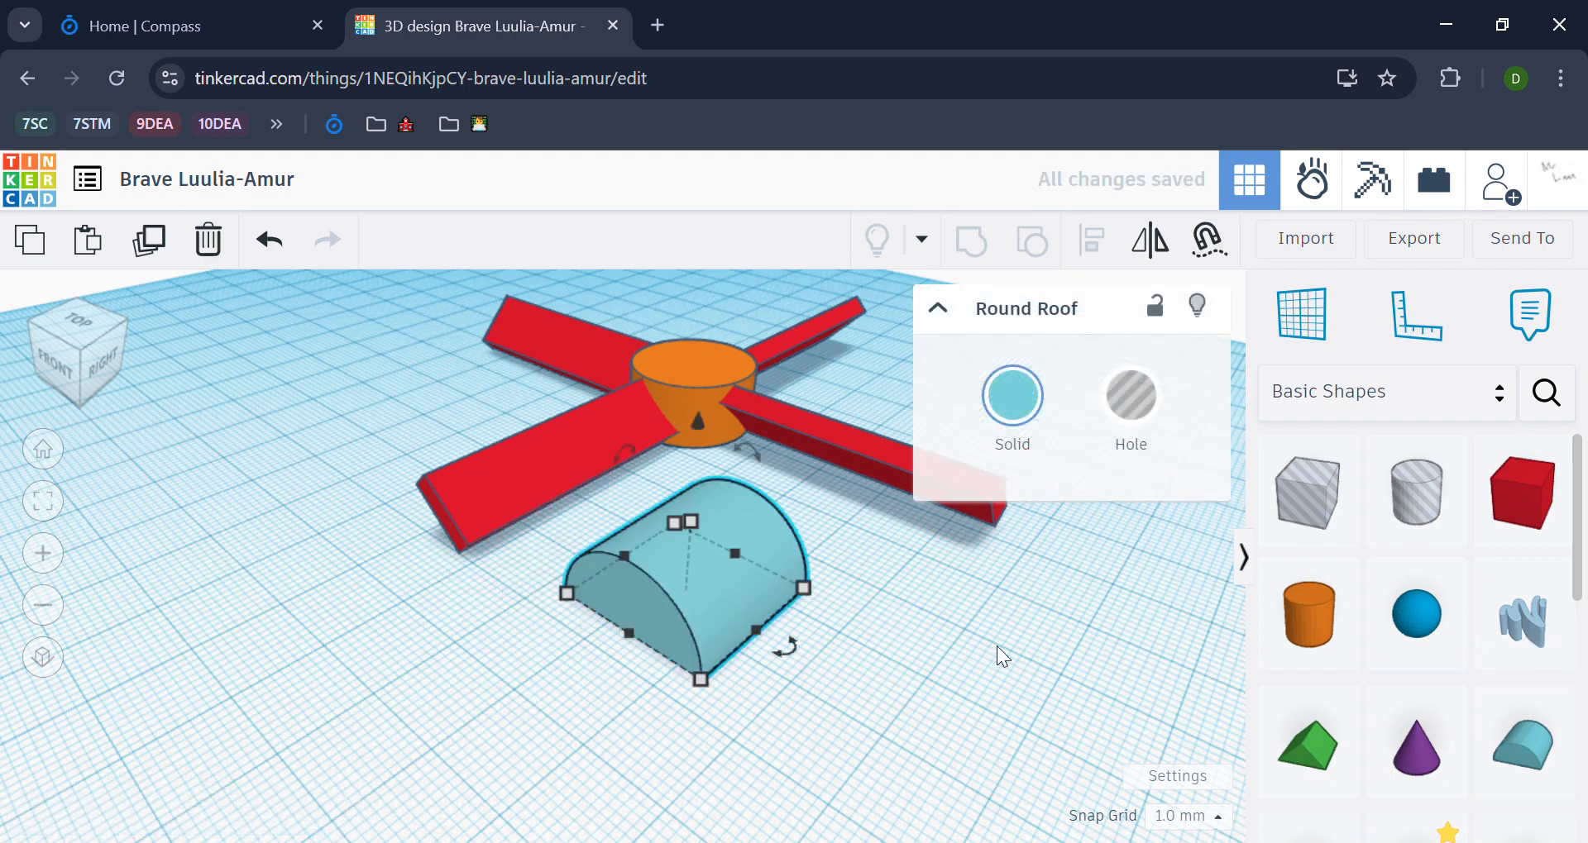
Step: Rotate the Round Roof so it stands upright on its semicircular end
{"action": "left_click", "coordinate": [996, 647]}
{"action": "right_click_drag", "start_coordinate": [996, 647], "coordinate": [950, 637]}
{"action": "left_click", "coordinate": [606, 526]}
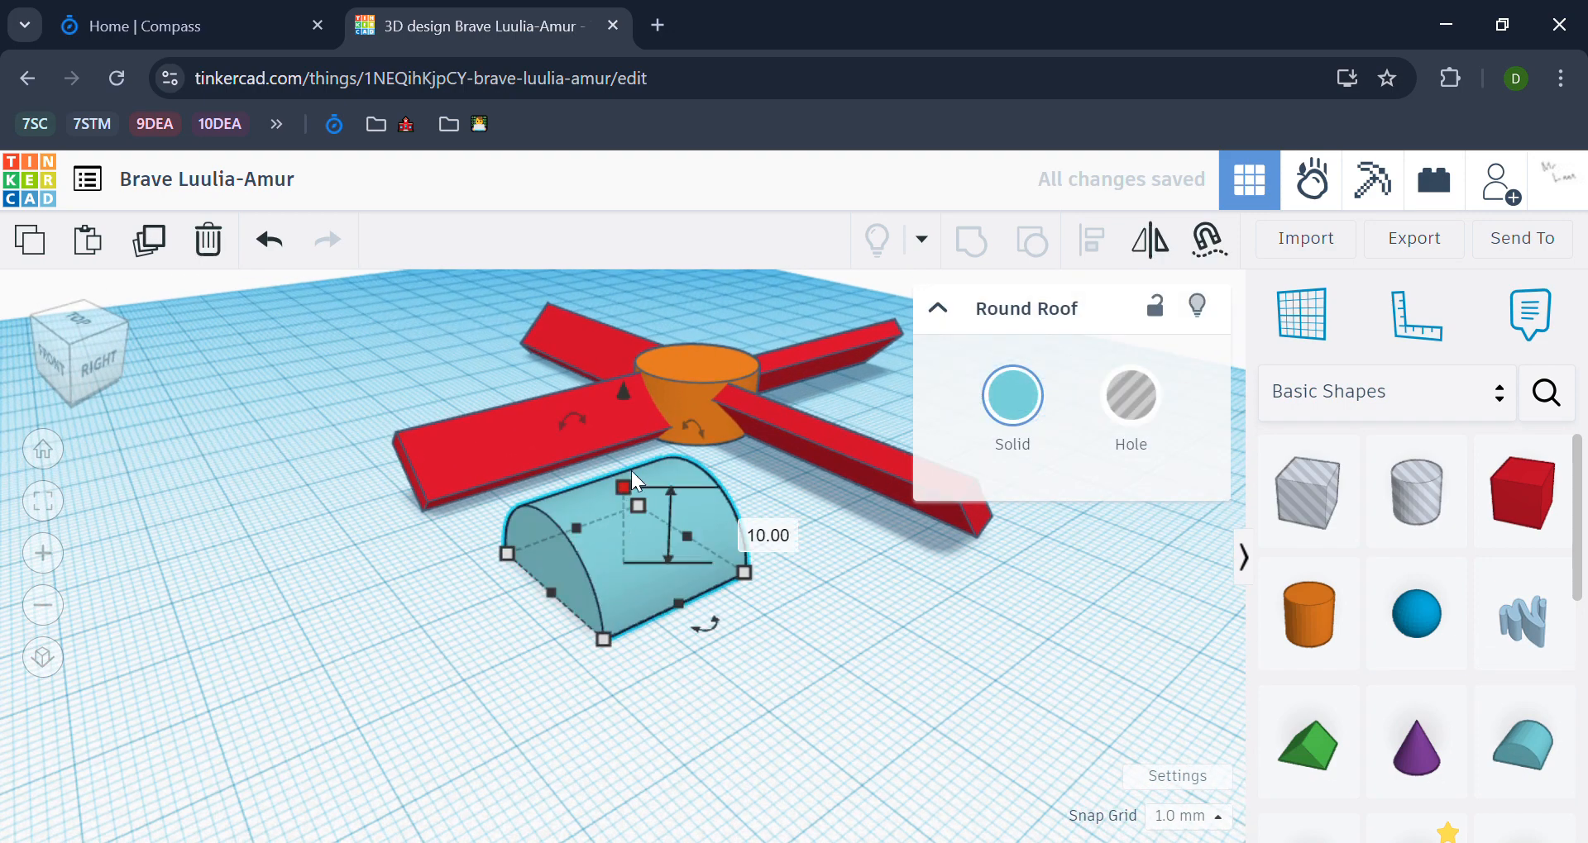
{"action": "middle_click_drag", "start_coordinate": [829, 582], "coordinate": [827, 597]}
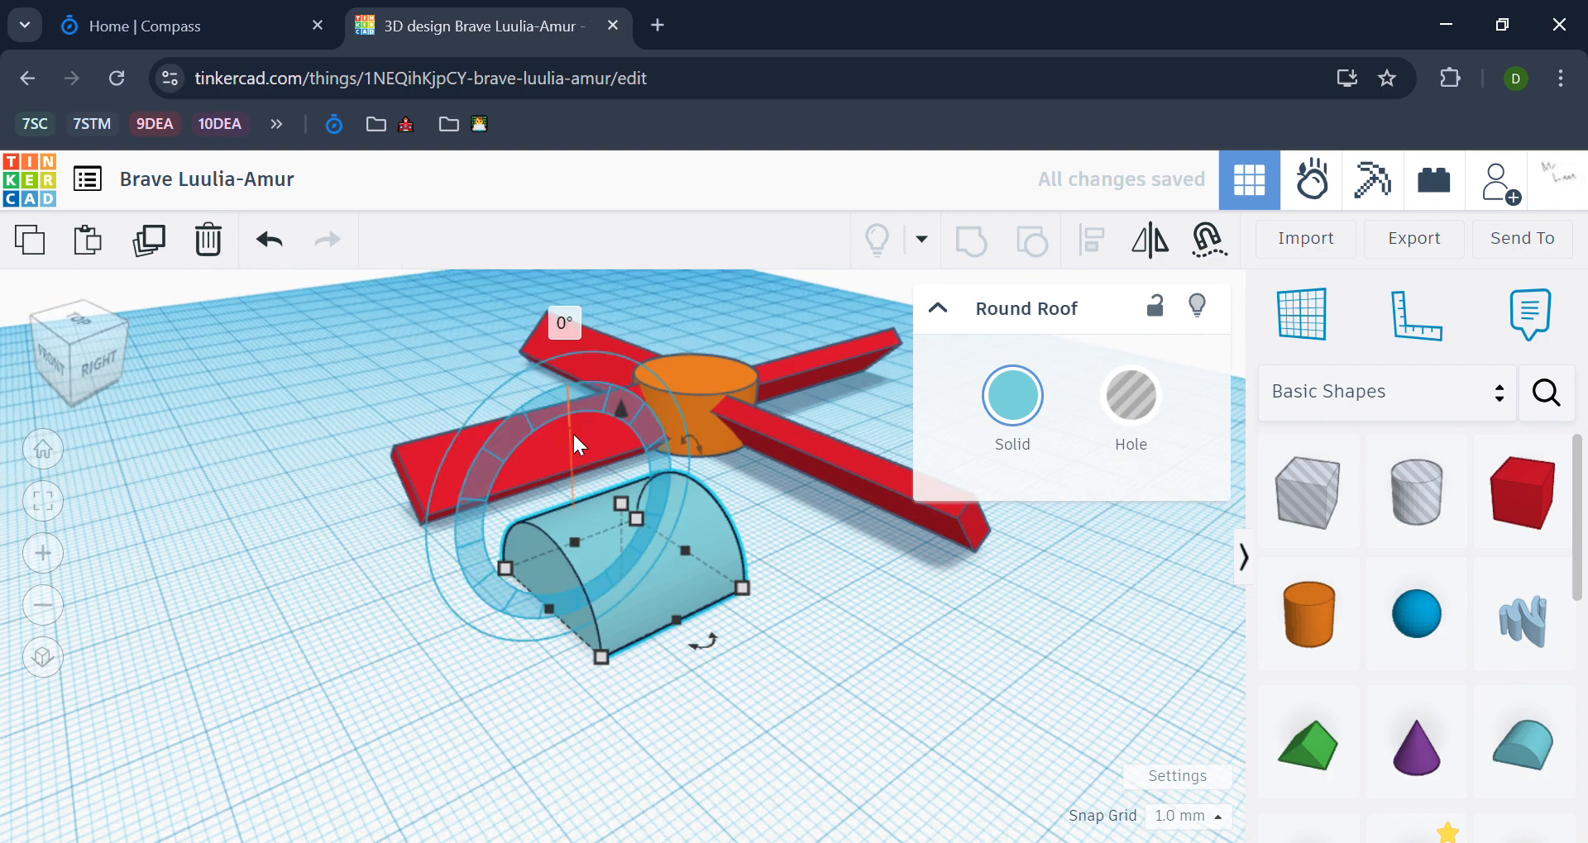
{"action": "left_click_drag", "start_coordinate": [572, 432], "coordinate": [613, 497]}
{"action": "left_click", "coordinate": [816, 578]}
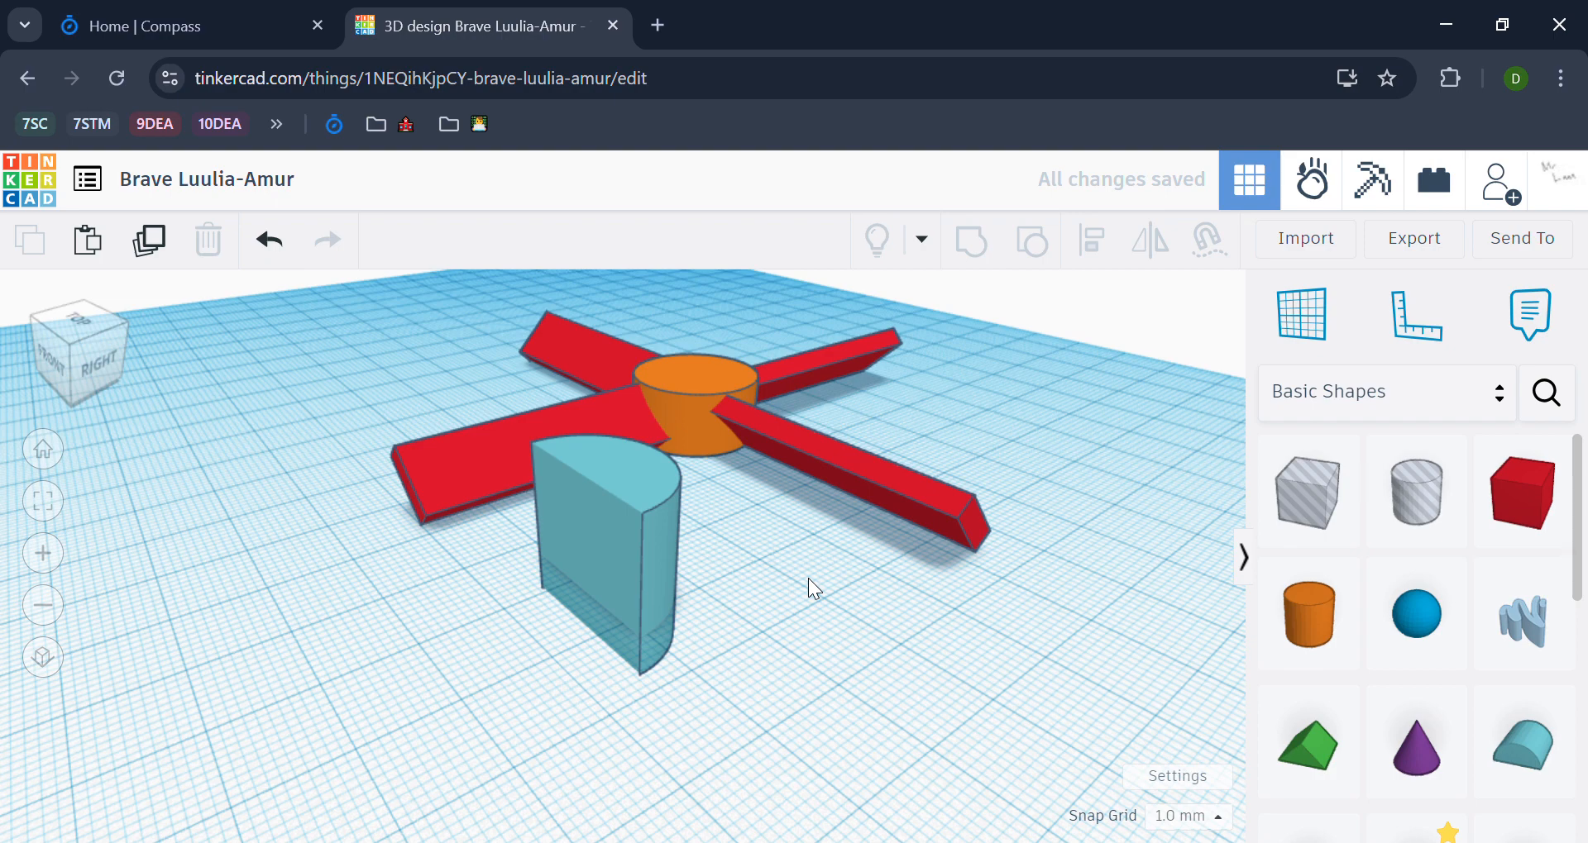
Step: Set the upright Round Roof's width to 2.35 mm
{"action": "left_click", "coordinate": [647, 637]}
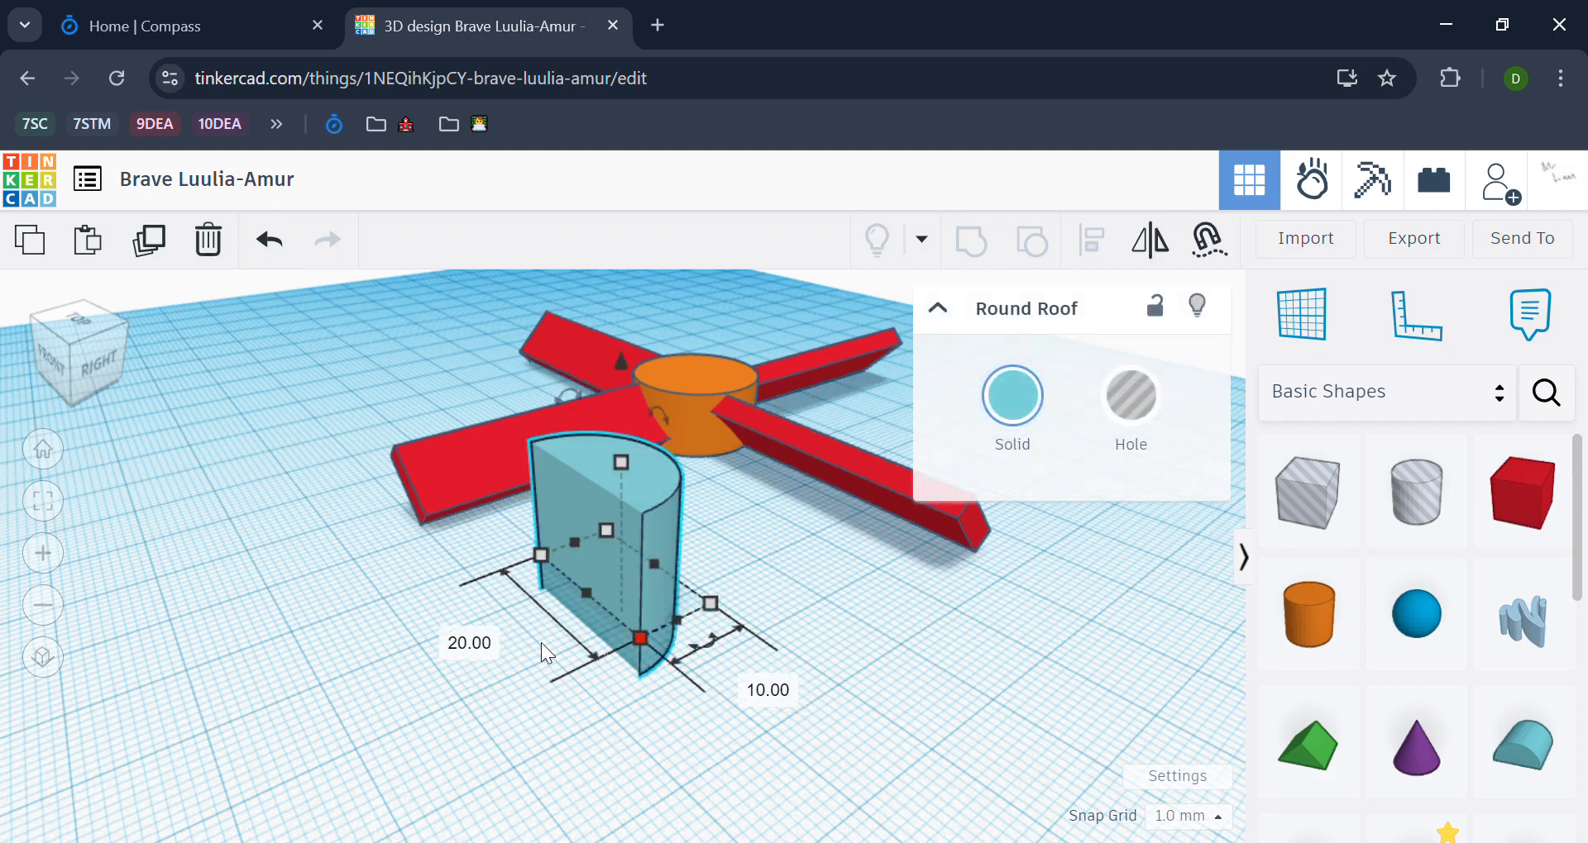
{"action": "right_click_drag", "start_coordinate": [816, 723], "coordinate": [830, 603]}
{"action": "left_click", "coordinate": [861, 730]}
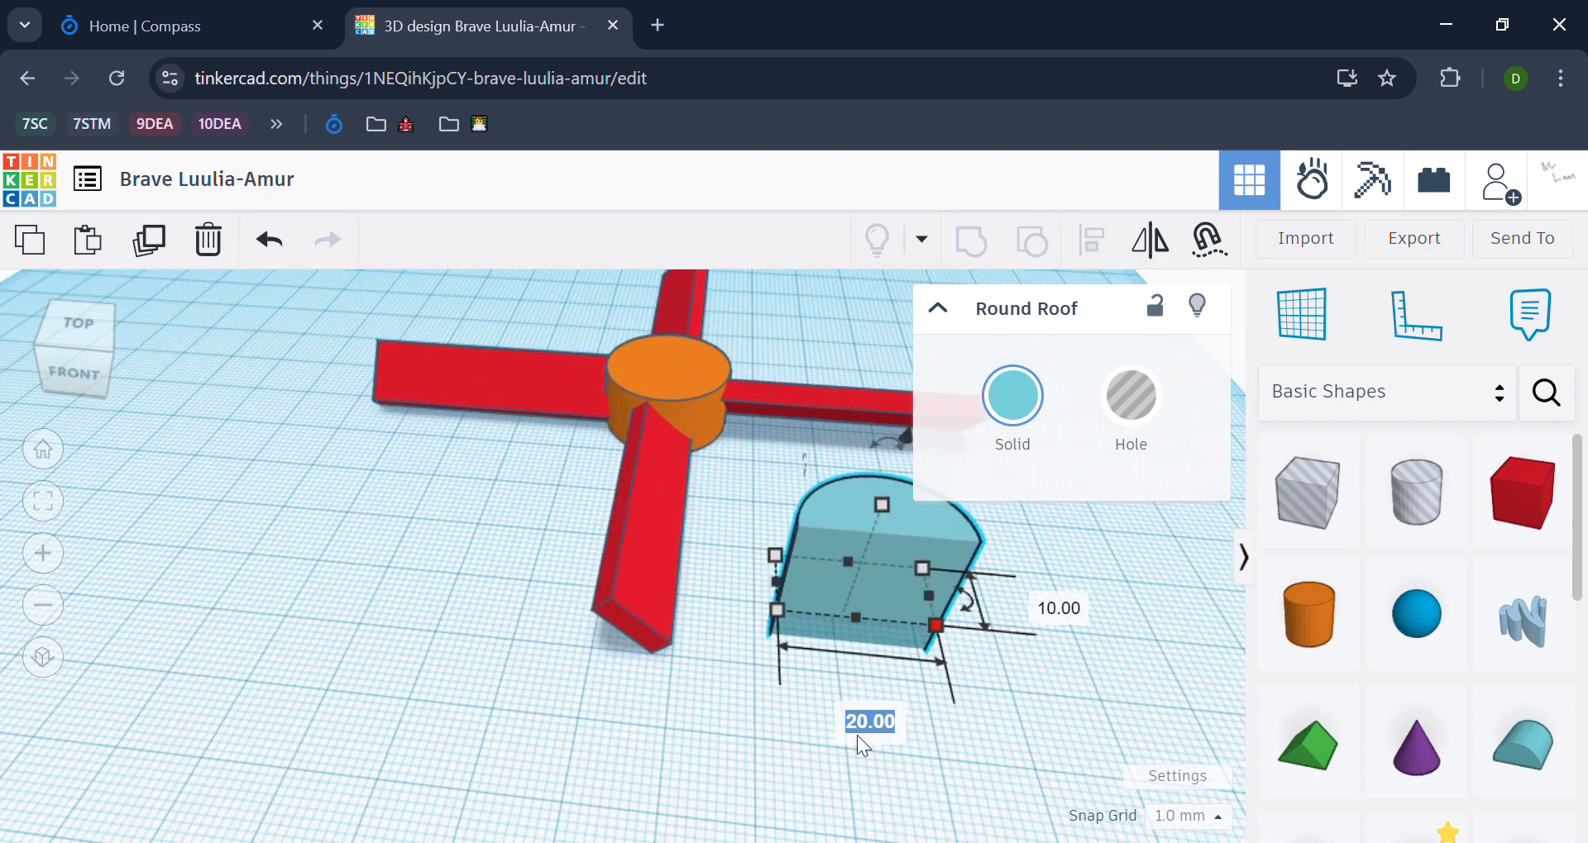
{"action": "type", "text": "2.35"}
{"action": "key", "text": "Return"}
{"action": "scroll", "coordinate": [911, 643], "scroll_direction": "up", "scroll_amount": 2}
{"action": "scroll", "coordinate": [911, 642], "scroll_direction": "up", "scroll_amount": 2}
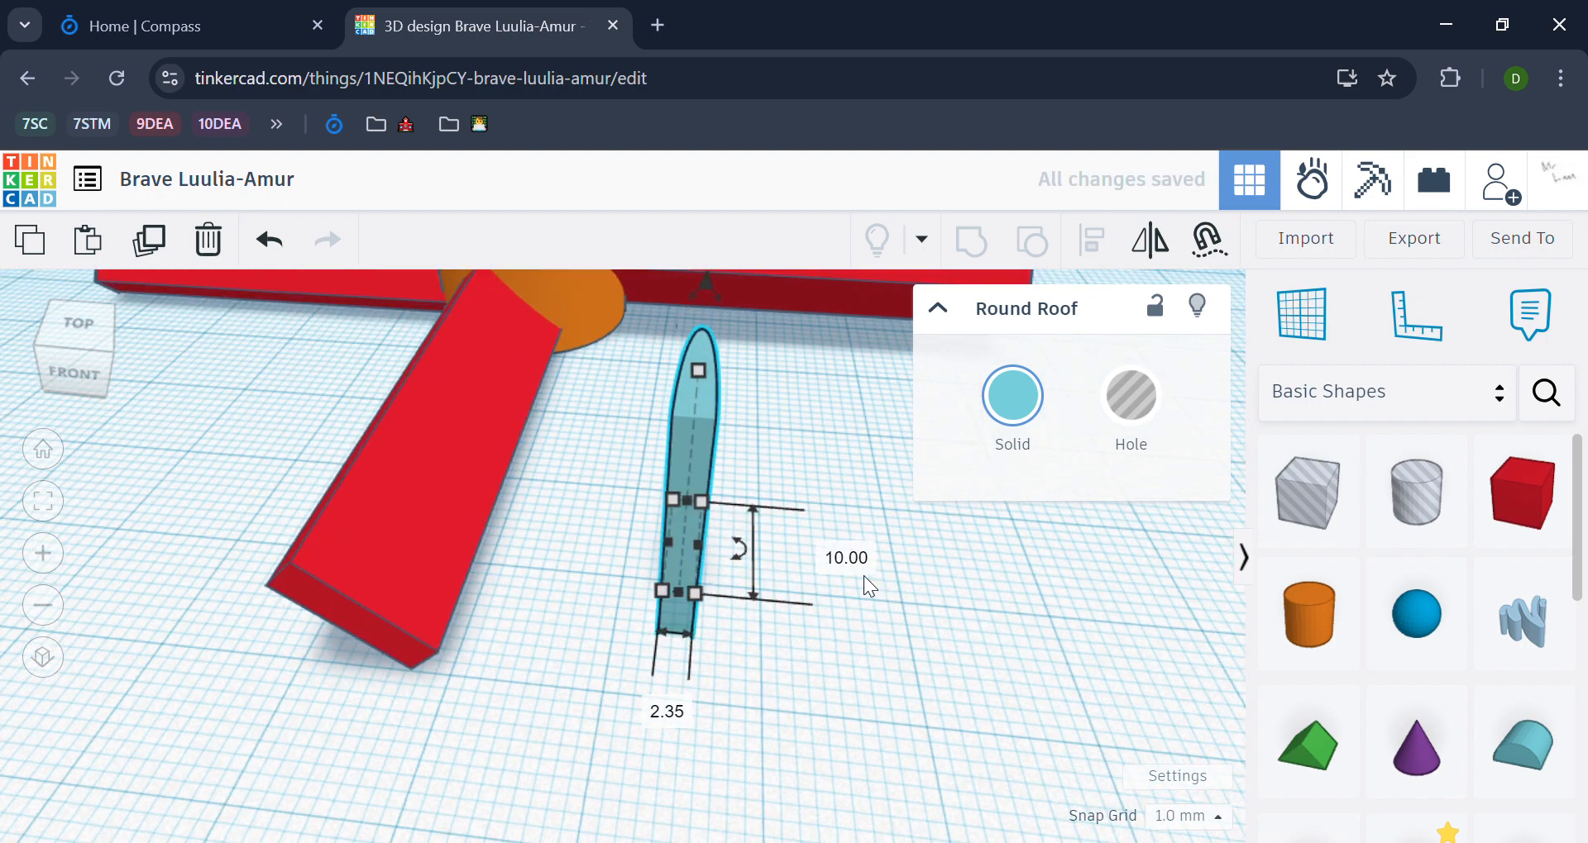
Step: Set the Round Roof's depth to 1.8 mm and check both footprint dimensions from above
{"action": "left_click", "coordinate": [852, 560]}
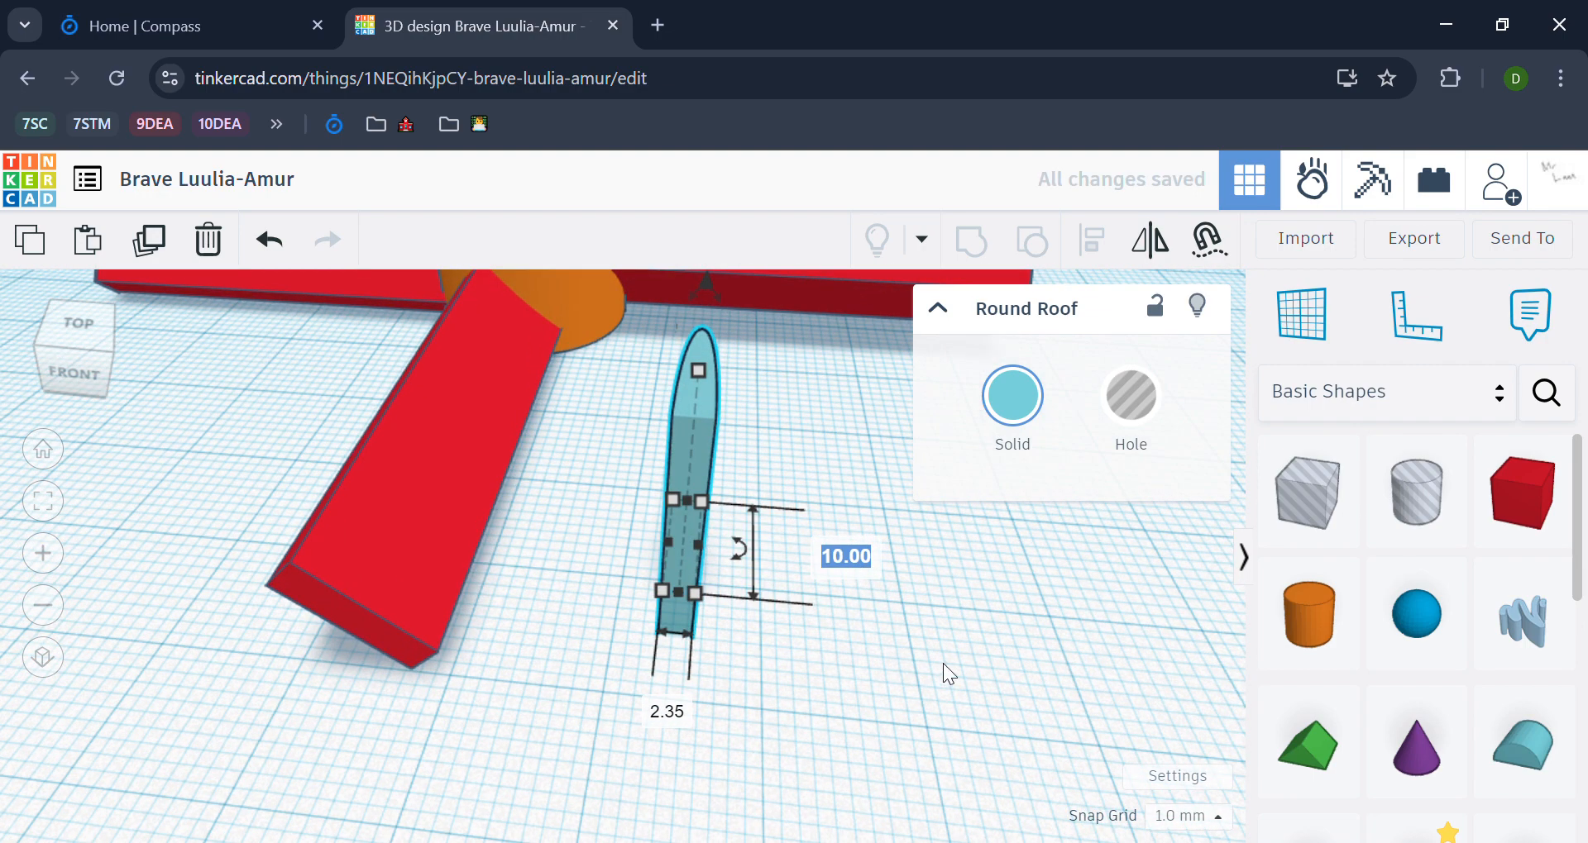
{"action": "type", "text": "1.8"}
{"action": "key", "text": "Return"}
{"action": "scroll", "coordinate": [775, 632], "scroll_direction": "up", "scroll_amount": 4}
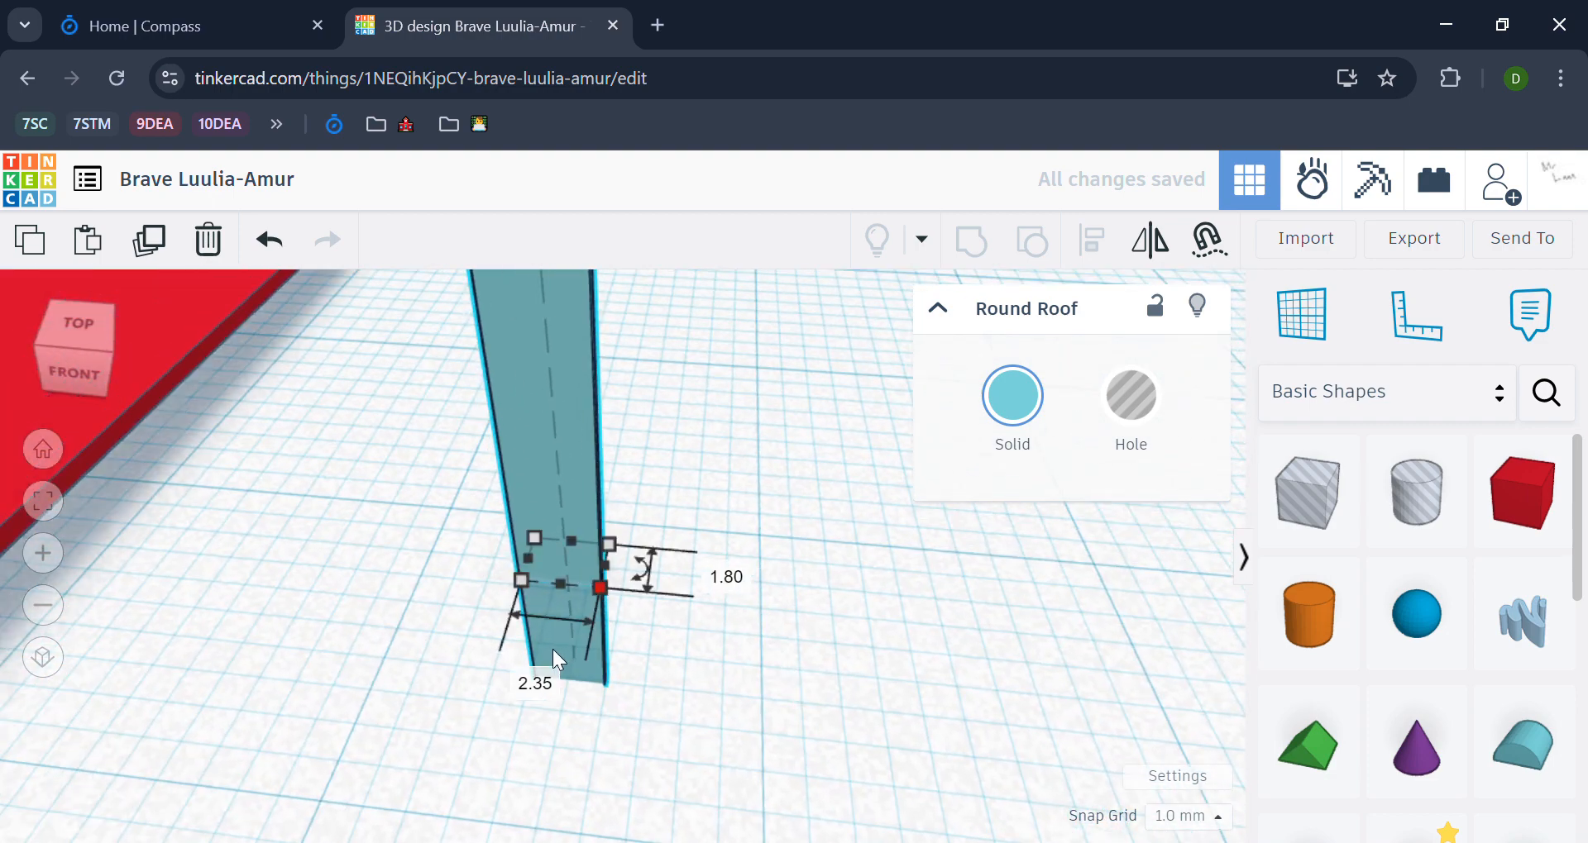
{"action": "right_click_drag", "start_coordinate": [666, 663], "coordinate": [644, 624]}
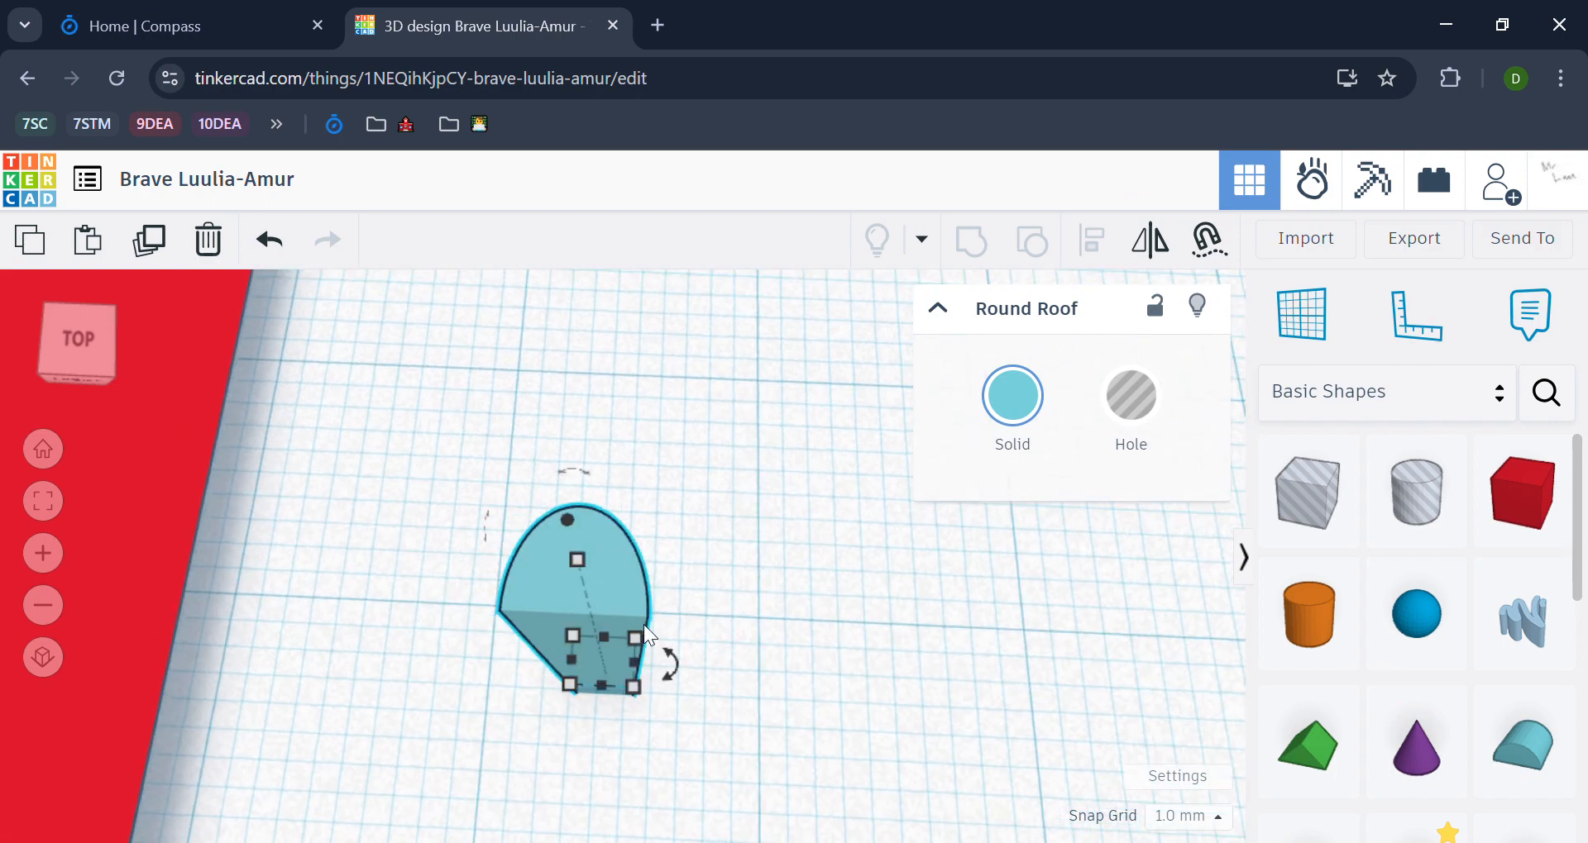
{"action": "left_click", "coordinate": [634, 700]}
{"action": "left_click", "coordinate": [632, 691]}
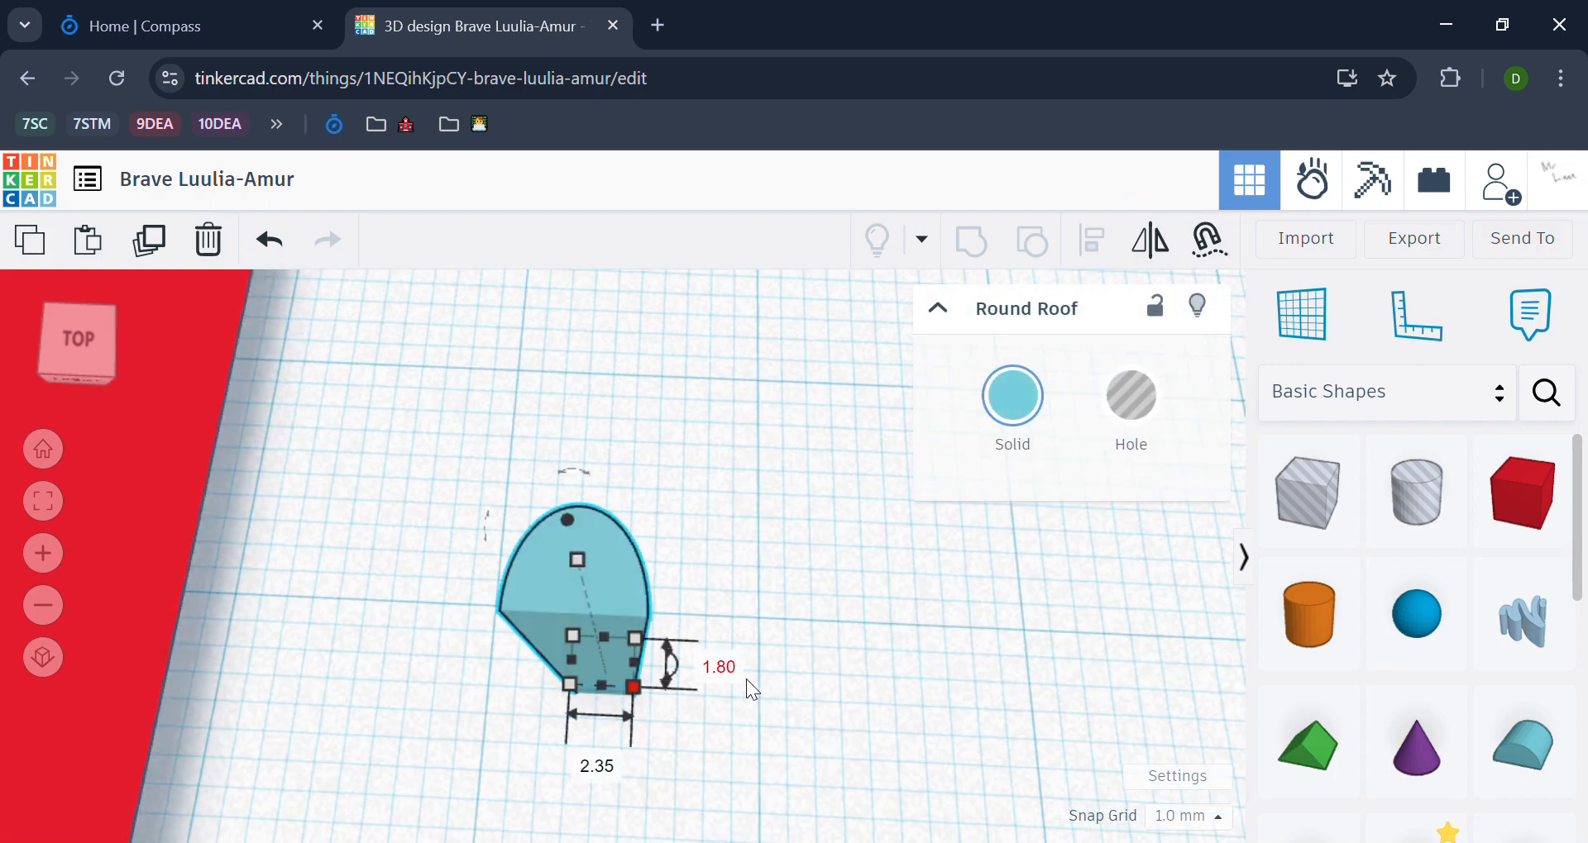
{"action": "scroll", "coordinate": [810, 692], "scroll_direction": "down", "scroll_amount": 6}
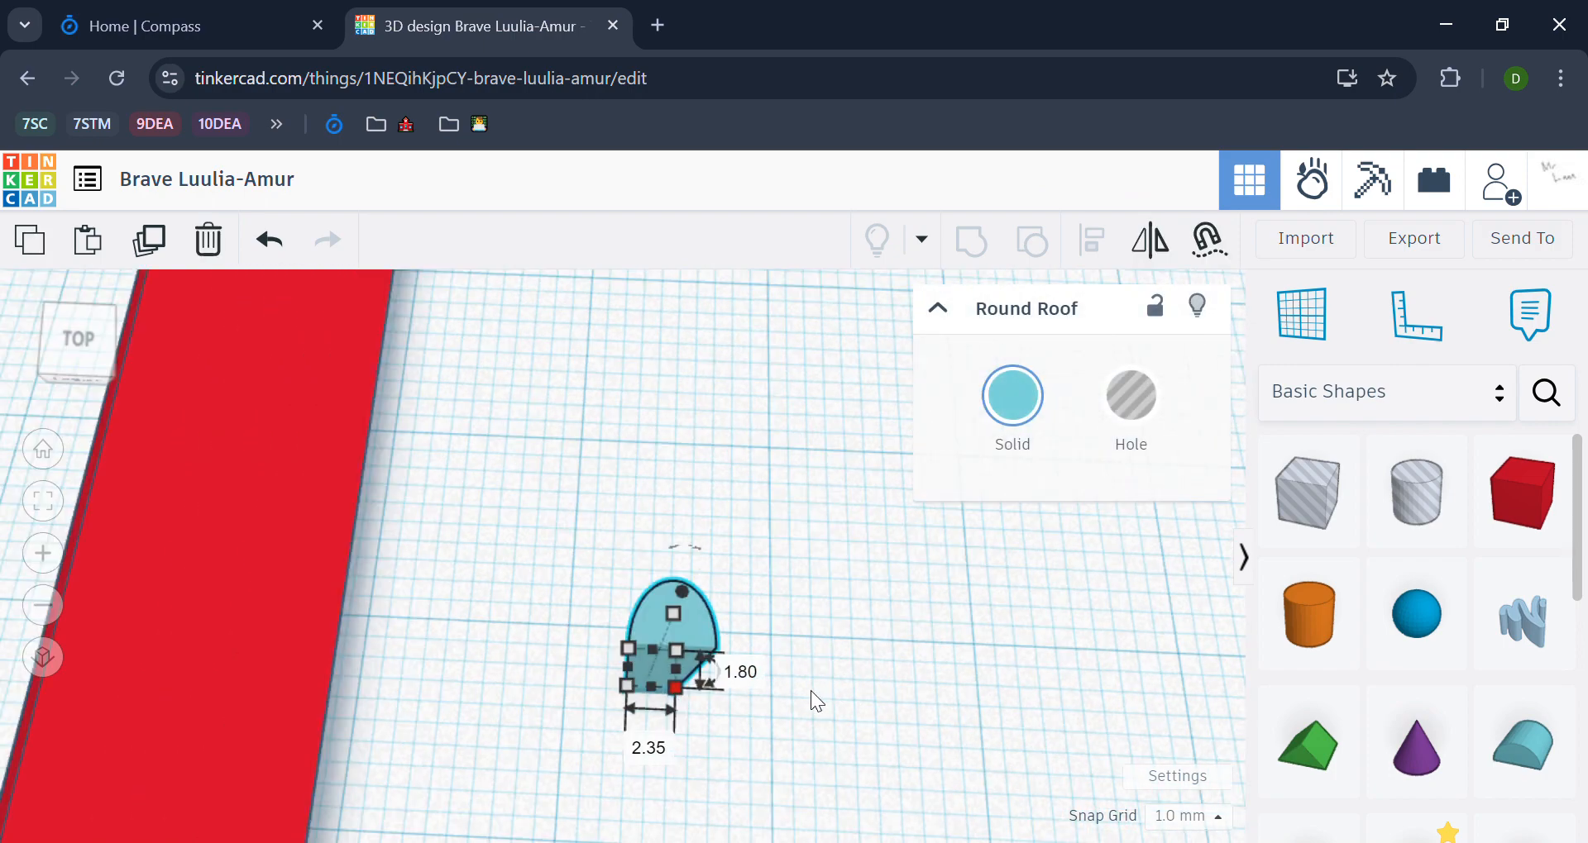
Step: Turn the slim Round Roof into a hole
{"action": "left_click", "coordinate": [961, 712]}
{"action": "right_click_drag", "start_coordinate": [961, 713], "coordinate": [671, 678]}
{"action": "left_click", "coordinate": [671, 680]}
{"action": "left_click", "coordinate": [1122, 423]}
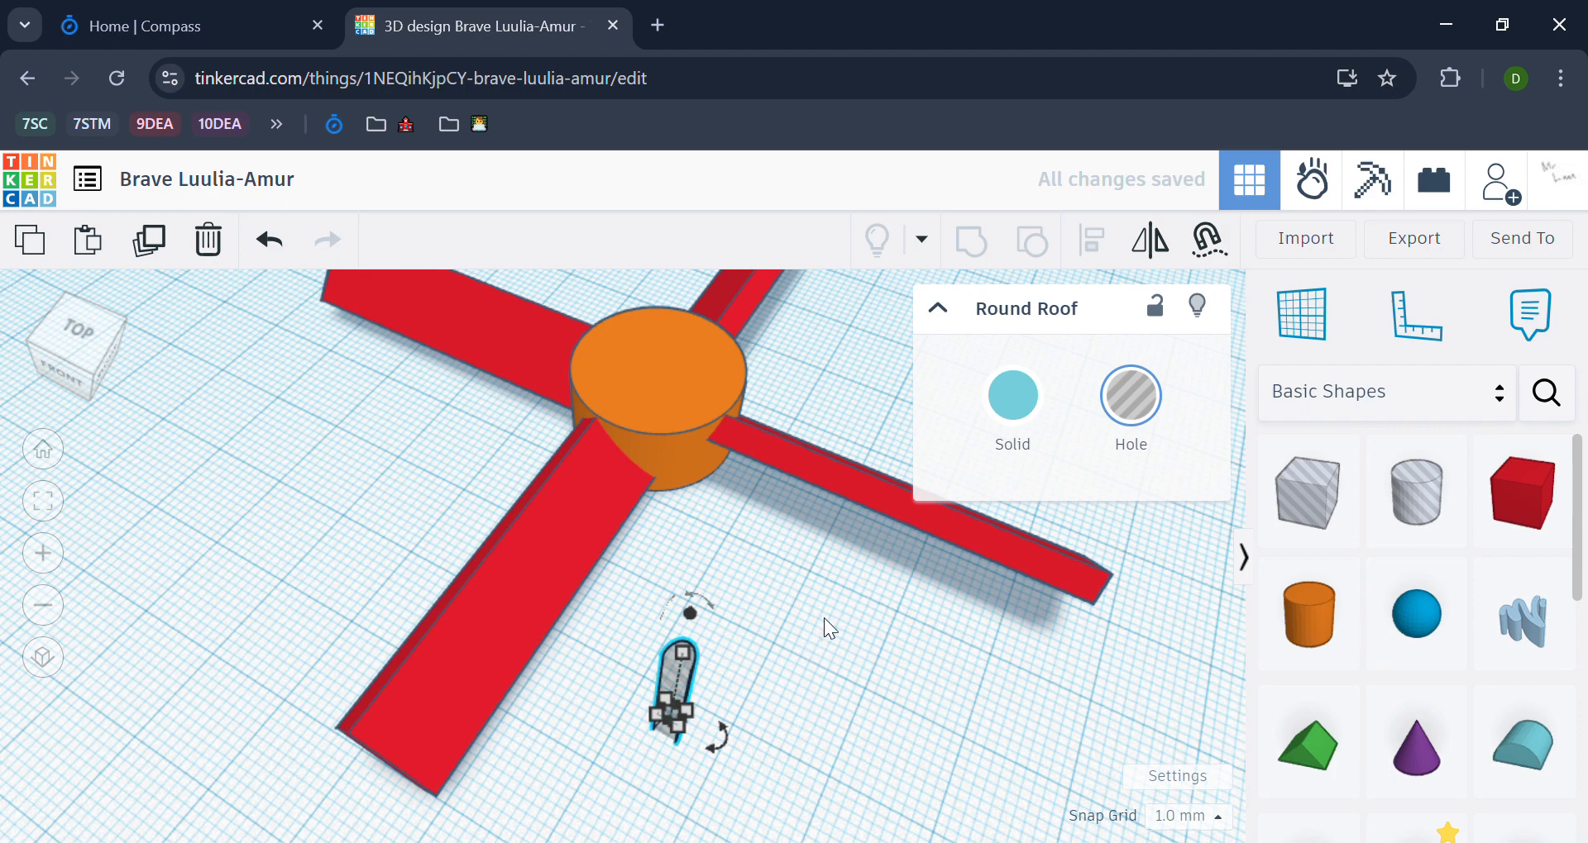
Step: Align the Round Roof hole with the centre of the cylinder hub in both horizontal directions
{"action": "left_click", "coordinate": [671, 392], "text": "shift"}
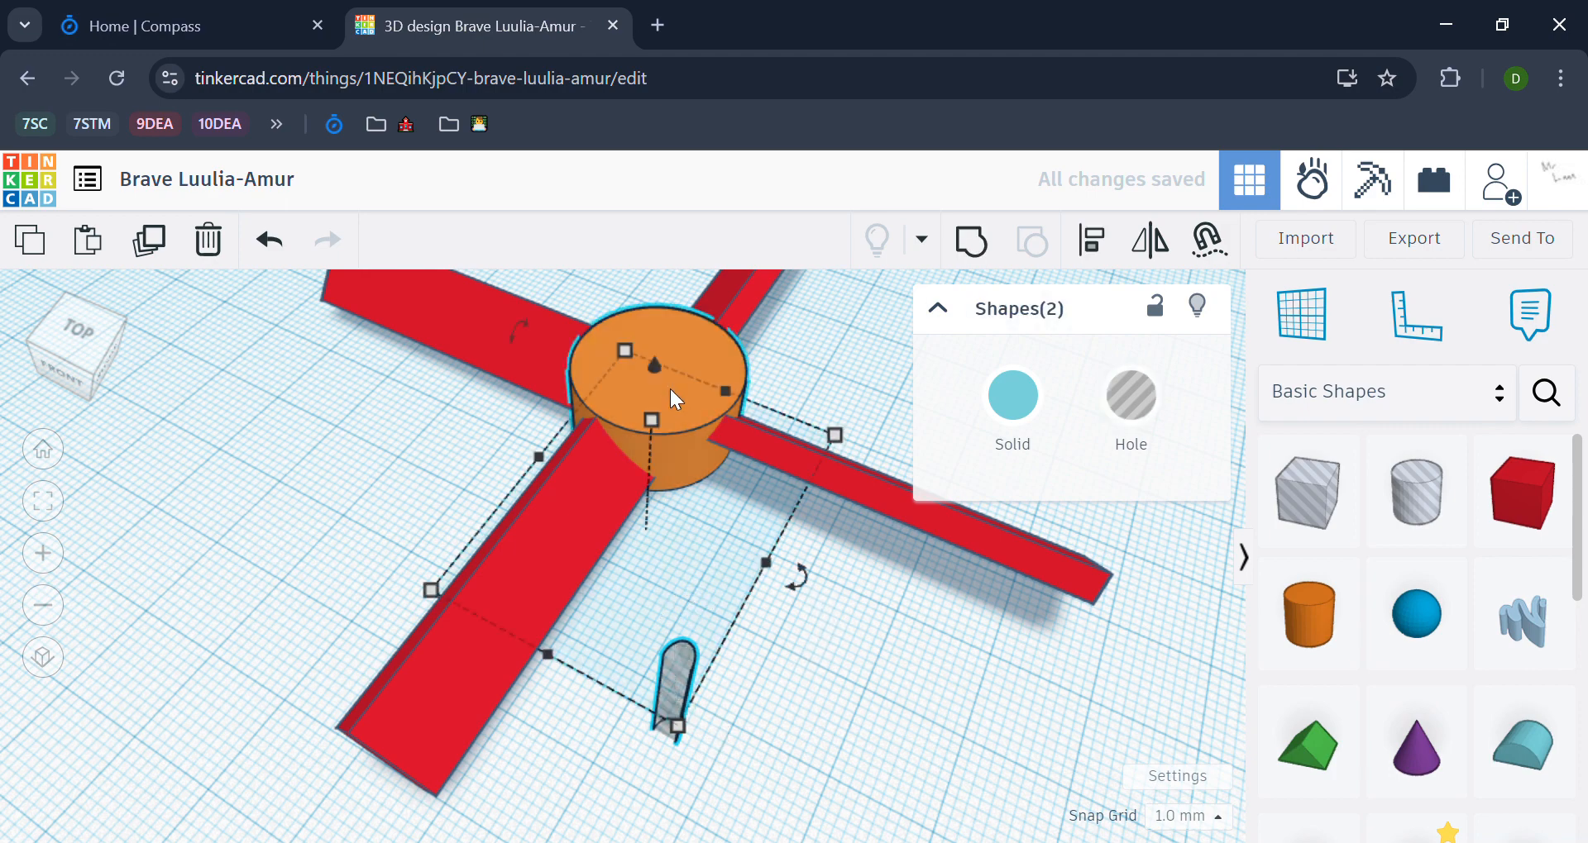
{"action": "key", "text": "l"}
{"action": "left_click", "coordinate": [595, 509]}
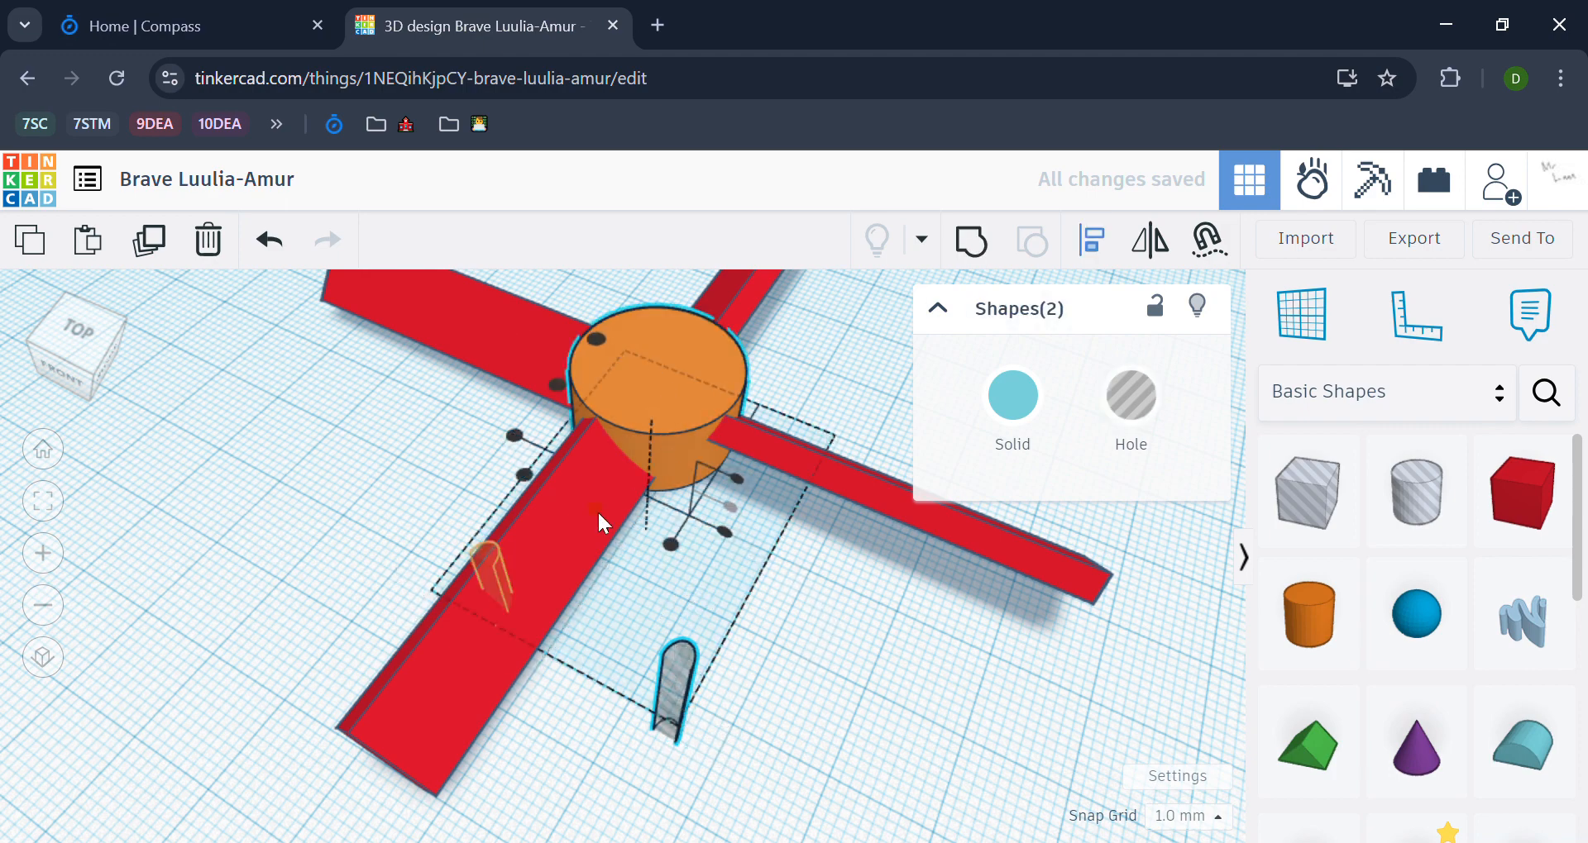
{"action": "left_click", "coordinate": [558, 385]}
{"action": "left_click", "coordinate": [737, 623]}
{"action": "mouse_move", "coordinate": [782, 617]}
{"action": "right_mouse_down"}
{"action": "mouse_move", "coordinate": [752, 569]}
{"action": "mouse_move", "coordinate": [776, 620]}
{"action": "right_mouse_up"}
Step: Undo the hub alignment and the Round Roof edits until the shape is gone from the workplane
{"action": "key", "text": "ctrl+z"}
{"action": "key", "text": "ctrl+z"}
{"action": "key", "text": "ctrl+z"}
{"action": "key", "text": "ctrl+z"}
{"action": "key", "text": "ctrl+z"}
{"action": "key", "text": "ctrl+z"}
{"action": "key", "text": "ctrl+z"}
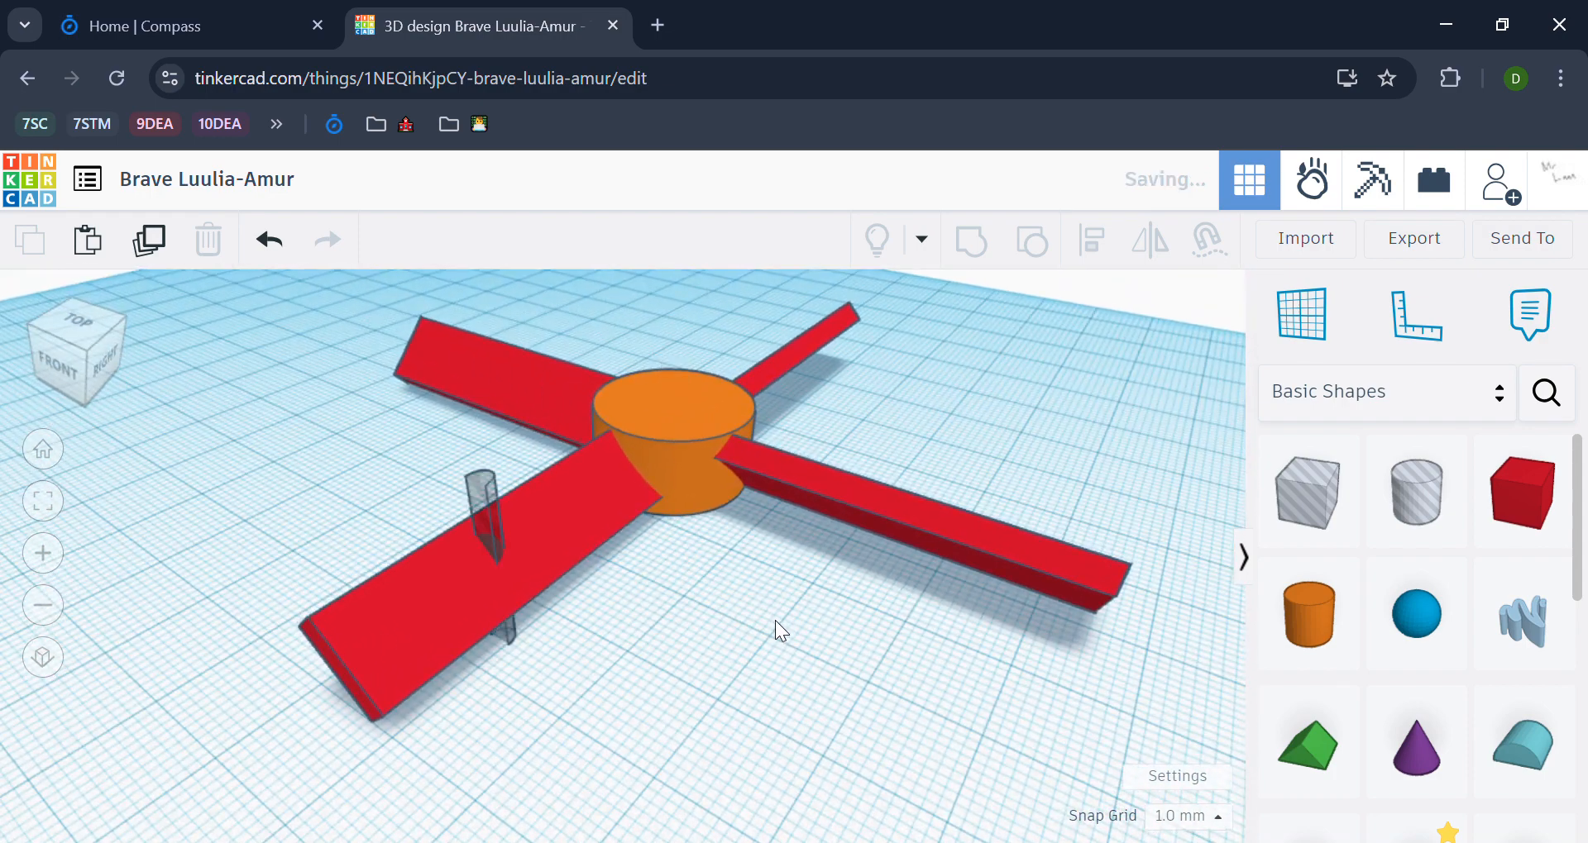
{"action": "middle_click_drag", "start_coordinate": [961, 728], "coordinate": [941, 678]}
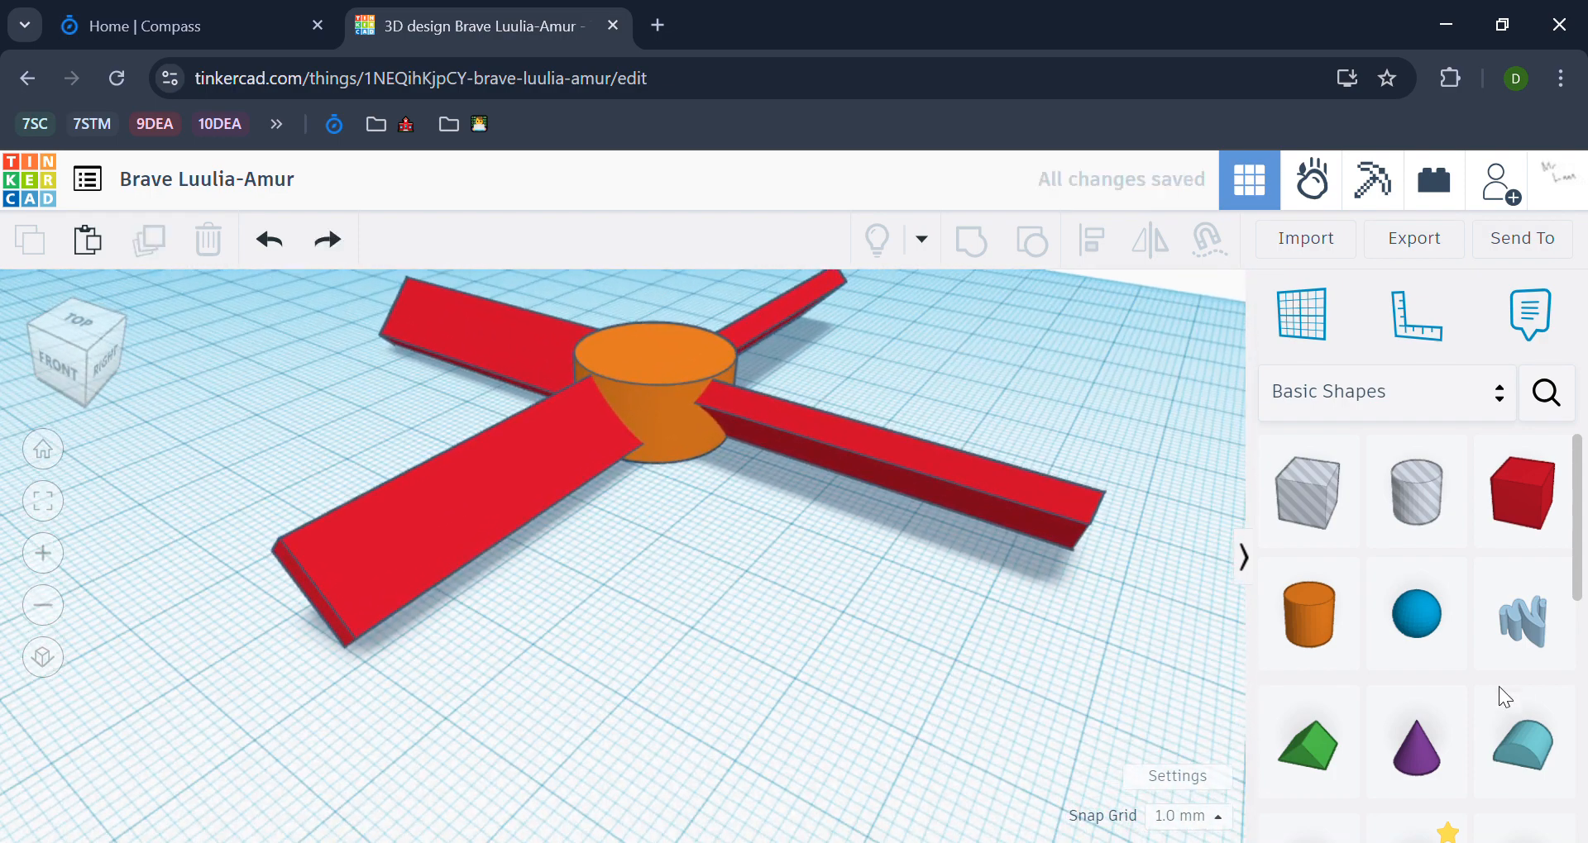
Step: Place a new Round Roof in front of the hub and rotate it to stand upright on its semicircular end
{"action": "left_click_drag", "start_coordinate": [1522, 745], "coordinate": [686, 638]}
{"action": "right_click_drag", "start_coordinate": [862, 638], "coordinate": [538, 418]}
{"action": "left_click_drag", "start_coordinate": [538, 419], "coordinate": [607, 499]}
{"action": "mouse_move", "coordinate": [733, 651]}
{"action": "right_mouse_down"}
{"action": "mouse_move", "coordinate": [799, 688]}
{"action": "mouse_move", "coordinate": [913, 705]}
{"action": "mouse_move", "coordinate": [737, 668]}
{"action": "right_mouse_up"}
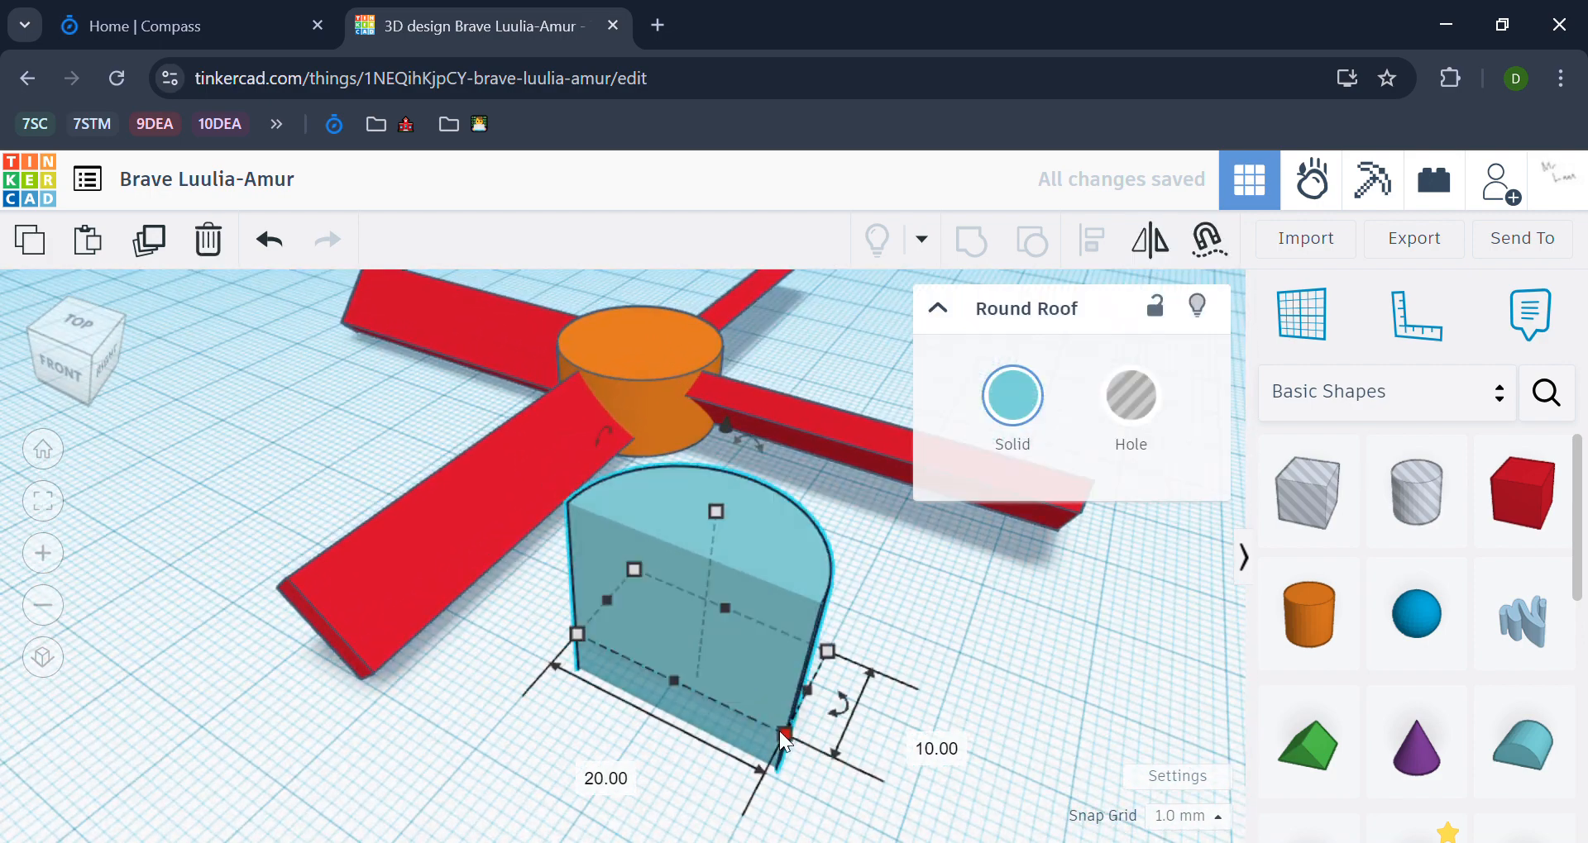
Step: Set the Round Roof's footprint to 2.35 mm by 1.8 mm and make it a hole
{"action": "left_click", "coordinate": [606, 779]}
{"action": "type", "text": "2.35"}
{"action": "key", "text": "Tab"}
{"action": "type", "text": "1.8"}
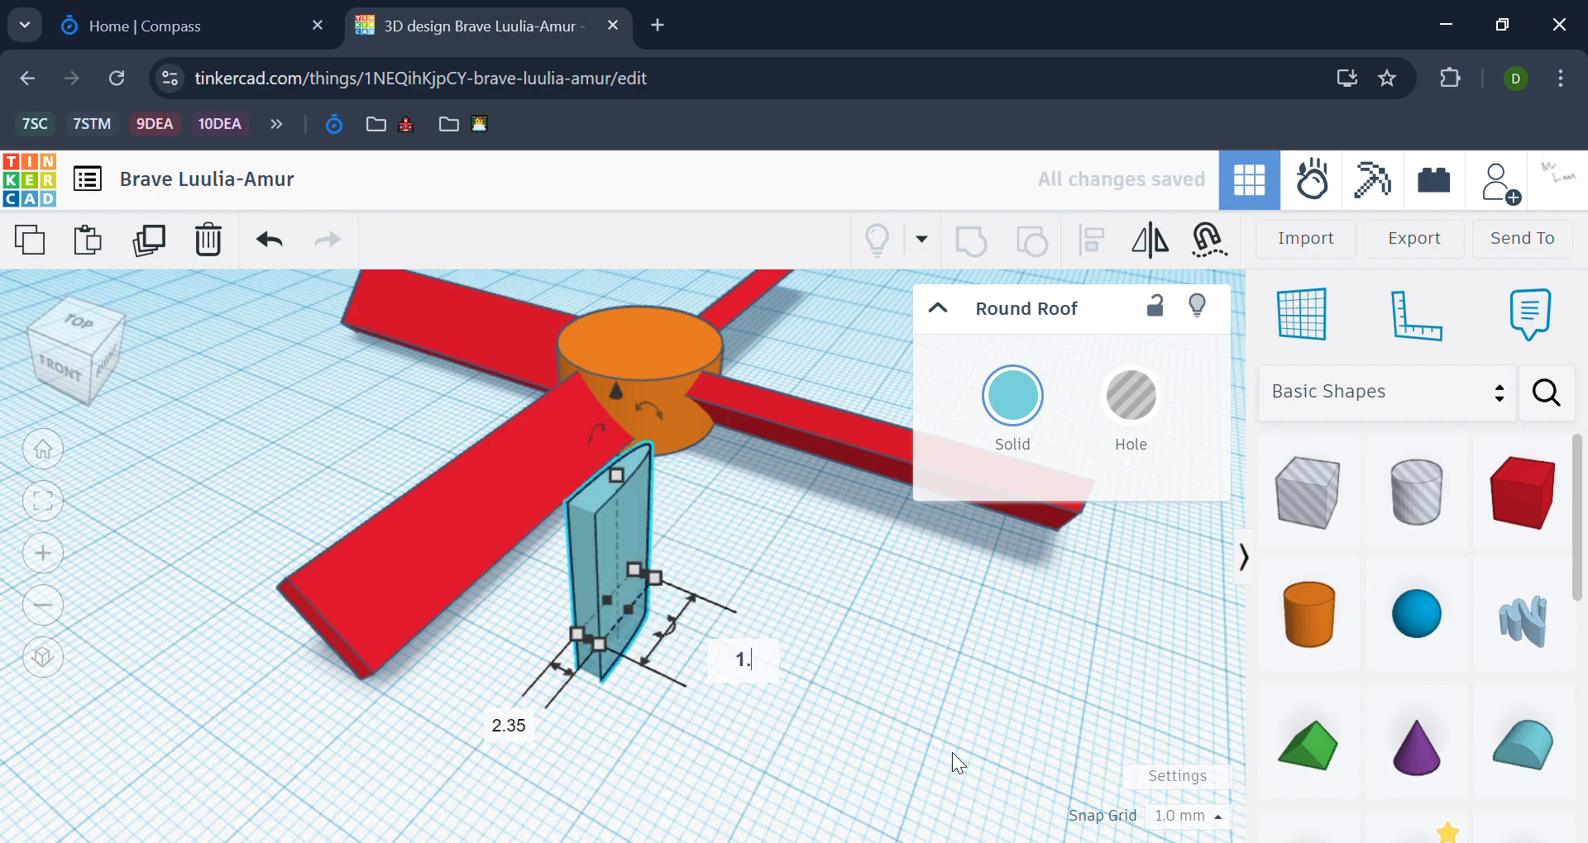
{"action": "key", "text": "Return"}
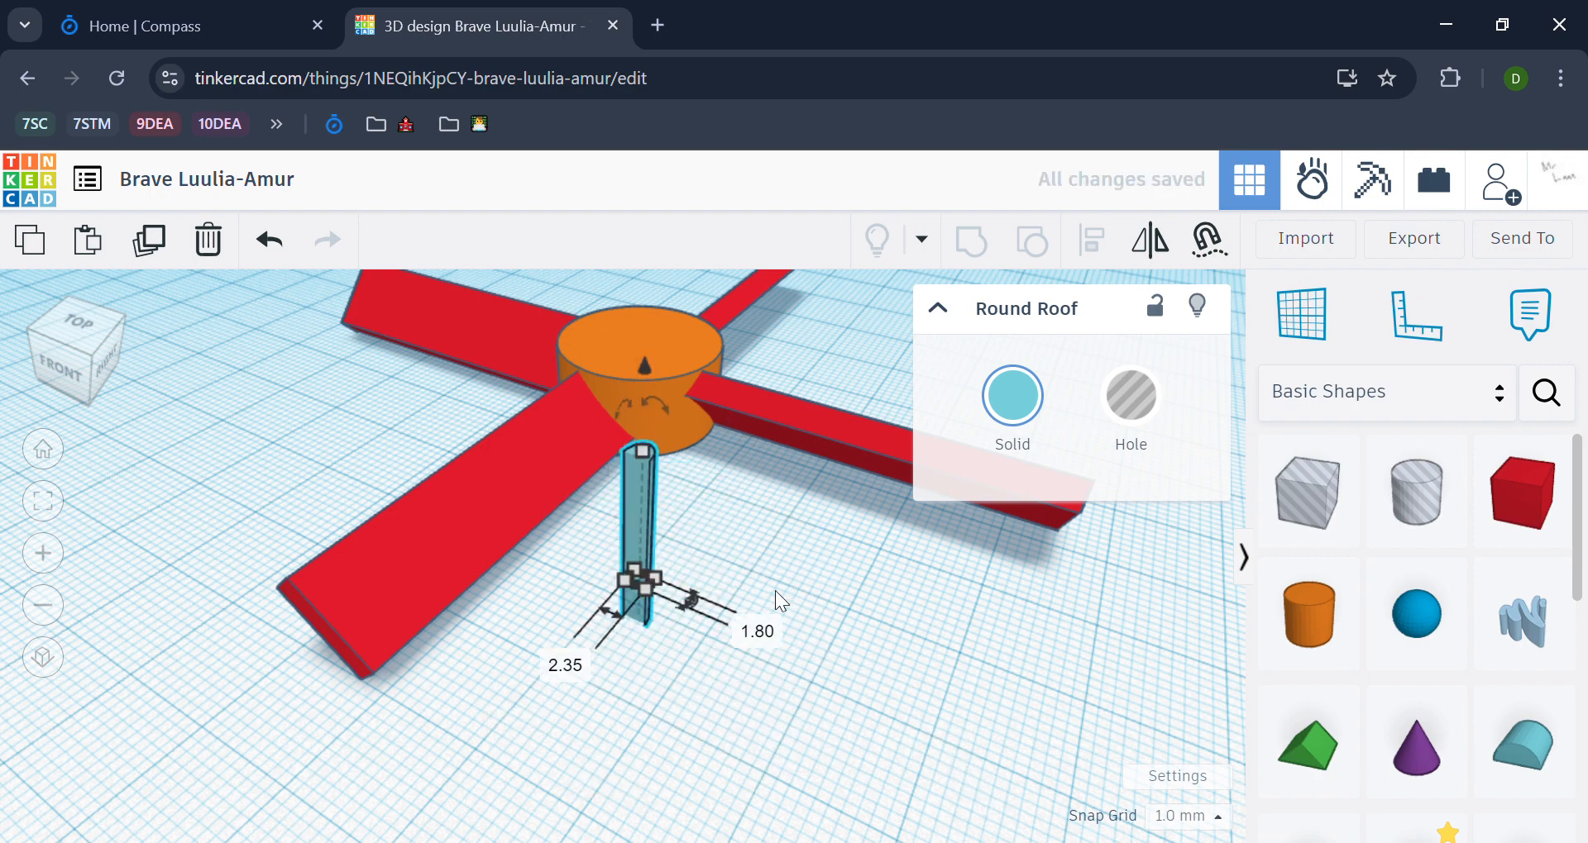
{"action": "left_click", "coordinate": [1131, 398]}
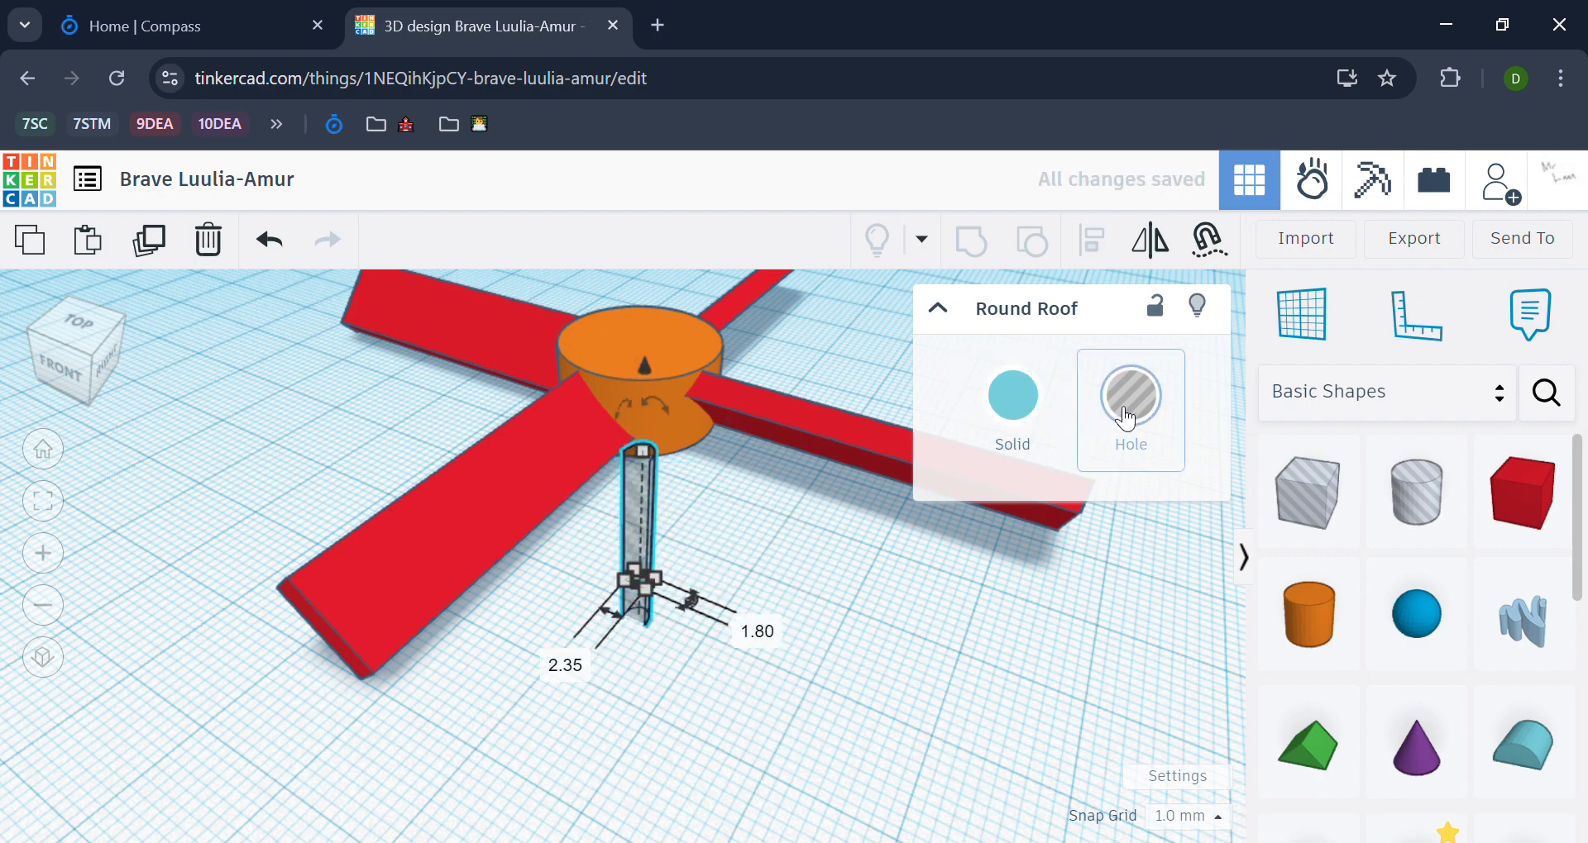
Step: Centre the half-round hole on the cylinder hub in both horizontal directions
{"action": "left_click", "coordinate": [671, 339], "text": "shift"}
{"action": "key", "text": "l"}
{"action": "left_click", "coordinate": [676, 349]}
{"action": "left_click", "coordinate": [577, 465]}
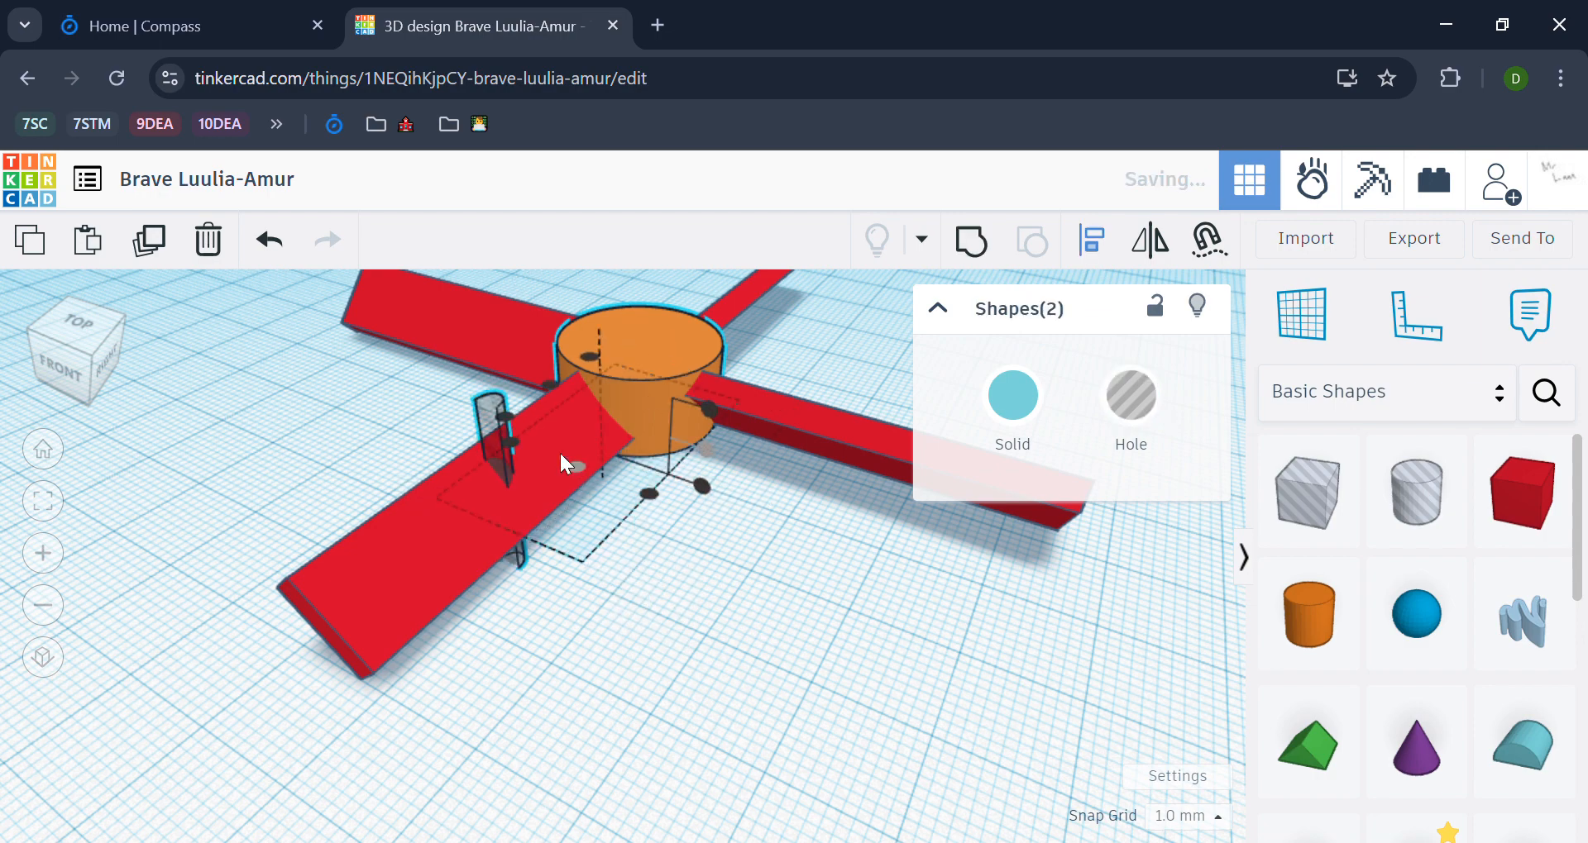
{"action": "left_click", "coordinate": [549, 384]}
{"action": "left_click", "coordinate": [777, 584]}
{"action": "left_click", "coordinate": [792, 584]}
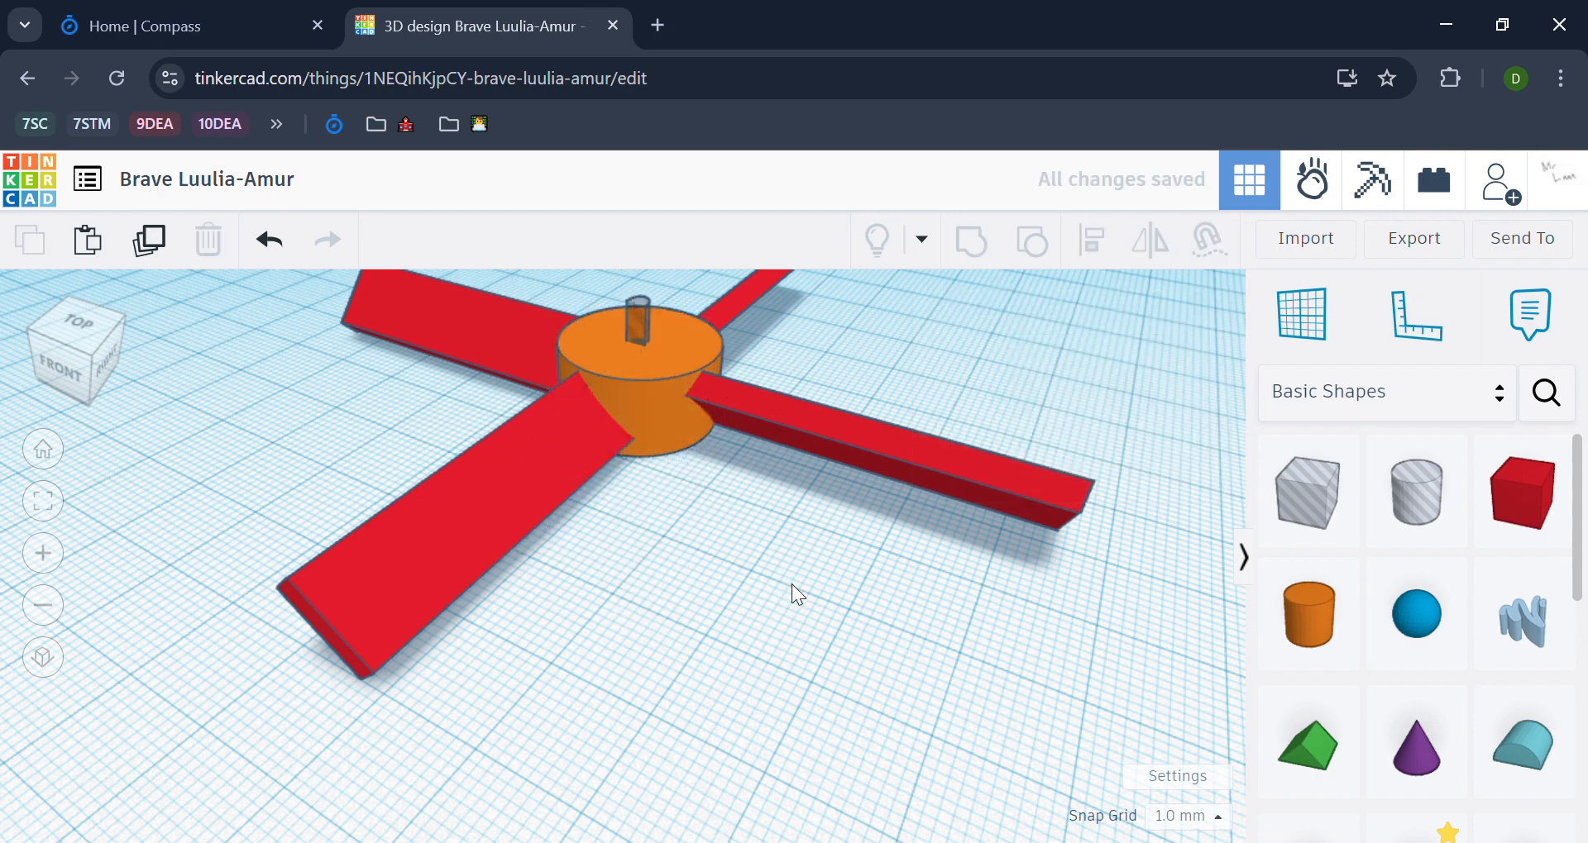
Step: Group the hub, all four blades and the half-round hole to cut the shaft opening through the hub
{"action": "scroll", "coordinate": [791, 584], "scroll_direction": "down", "scroll_amount": 3}
{"action": "right_click_drag", "start_coordinate": [1000, 457], "coordinate": [777, 698]}
{"action": "key", "text": "ctrl+a"}
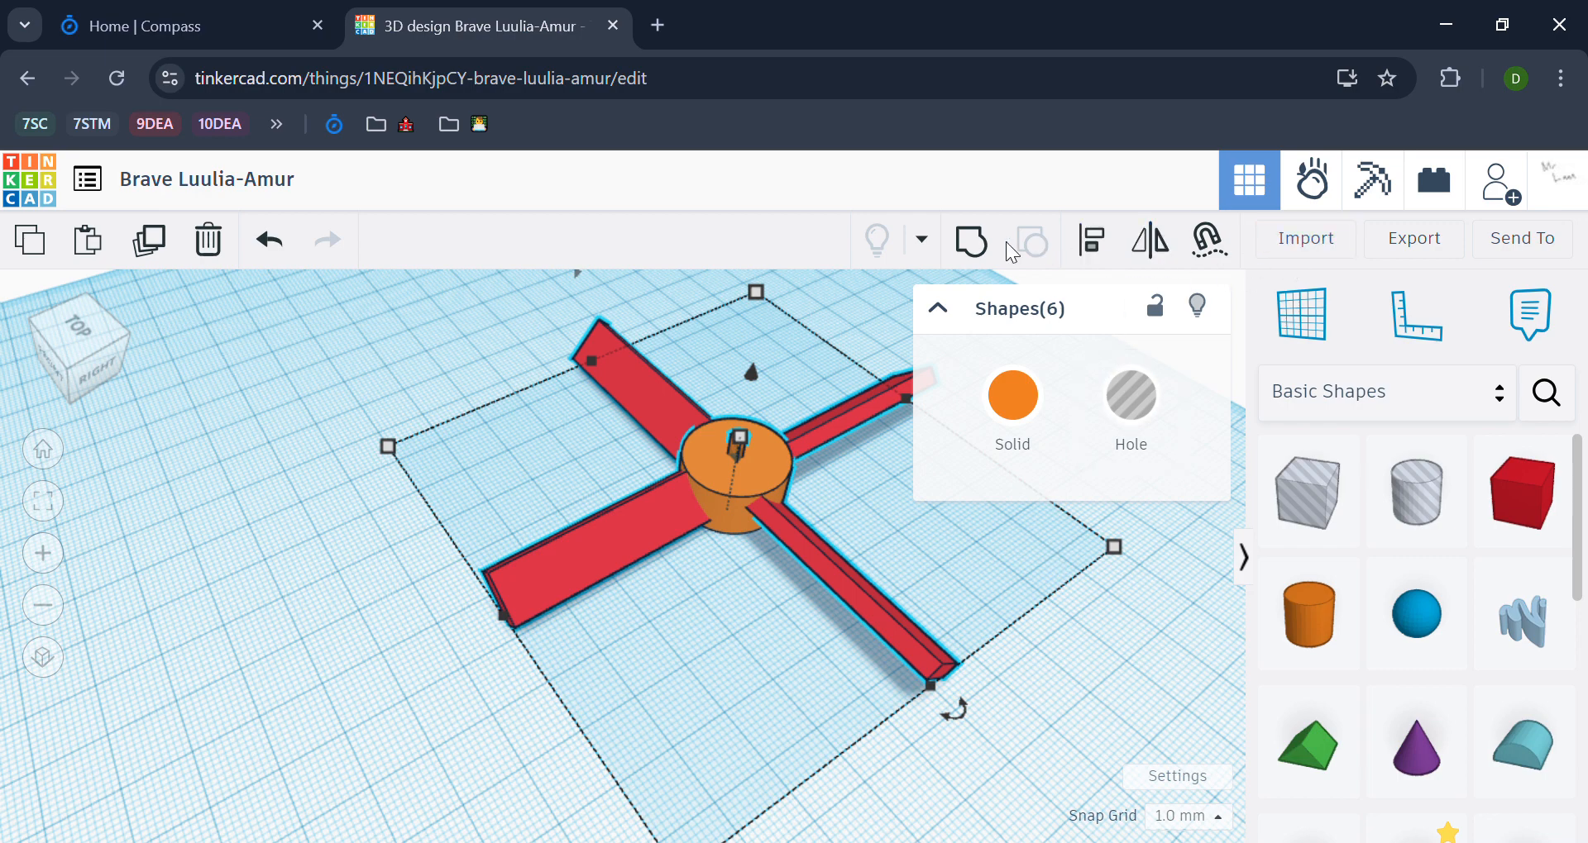
{"action": "left_click", "coordinate": [980, 251]}
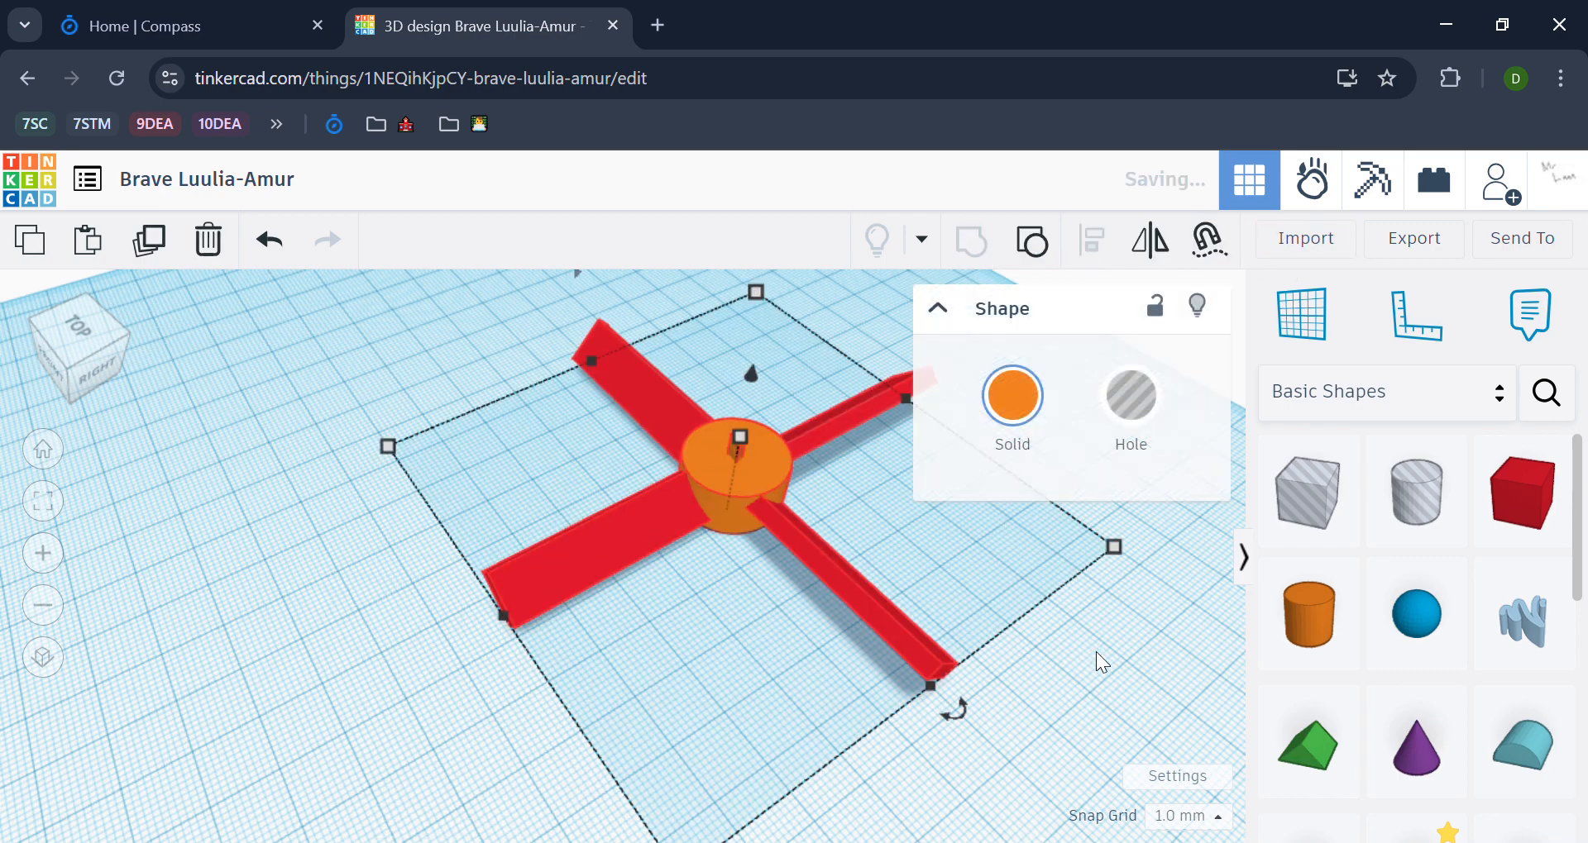
{"action": "left_click", "coordinate": [1124, 679]}
Step: Rename the design as Test Fan Blade
{"action": "scroll", "coordinate": [776, 548], "scroll_direction": "up", "scroll_amount": 5}
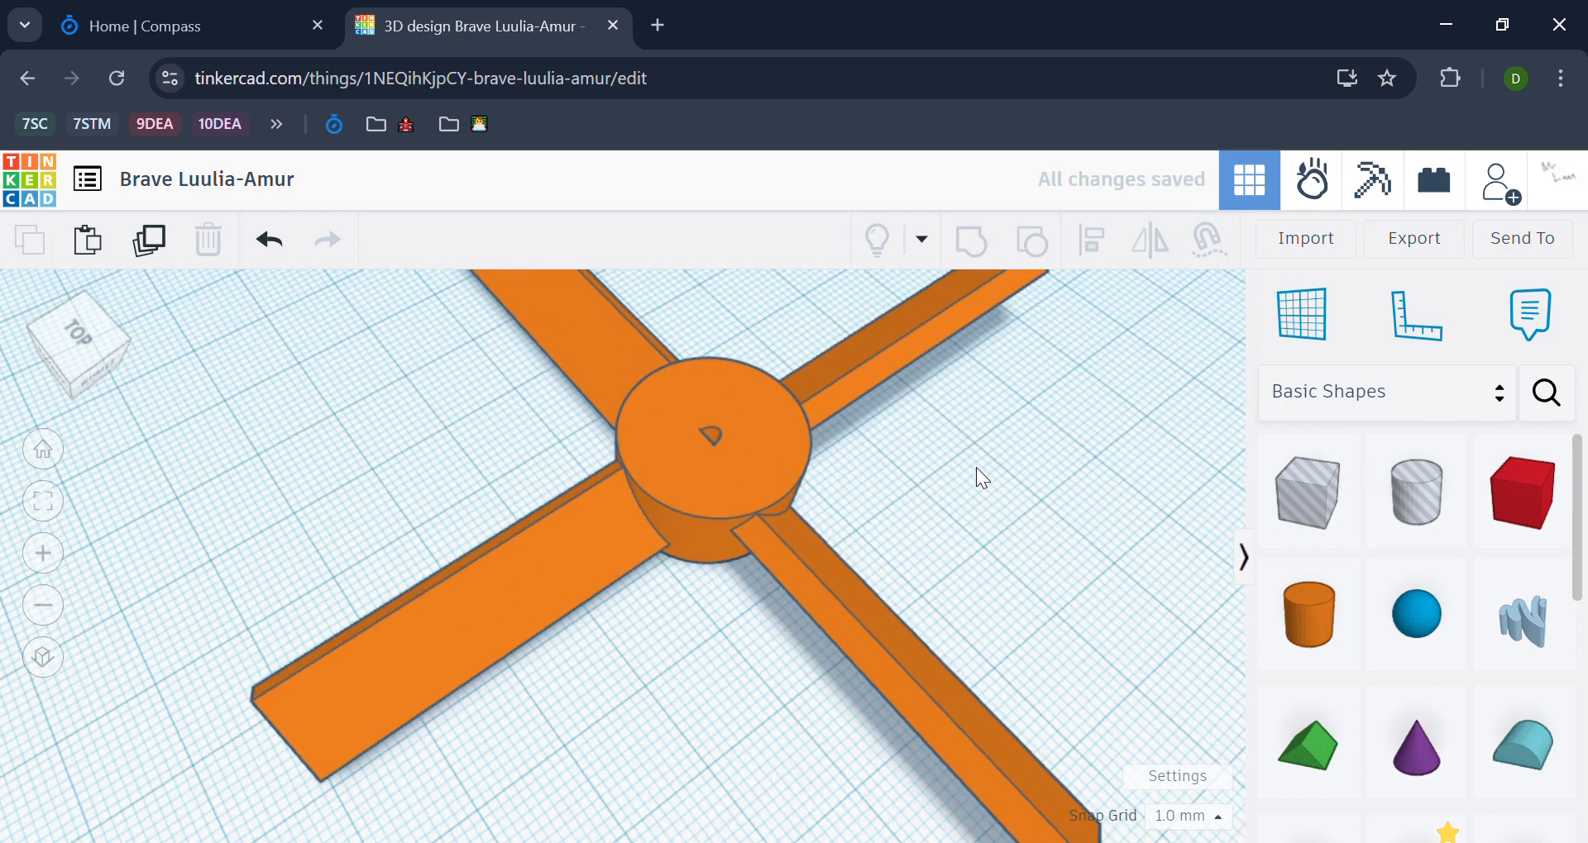
{"action": "right_click_drag", "start_coordinate": [976, 468], "coordinate": [959, 503]}
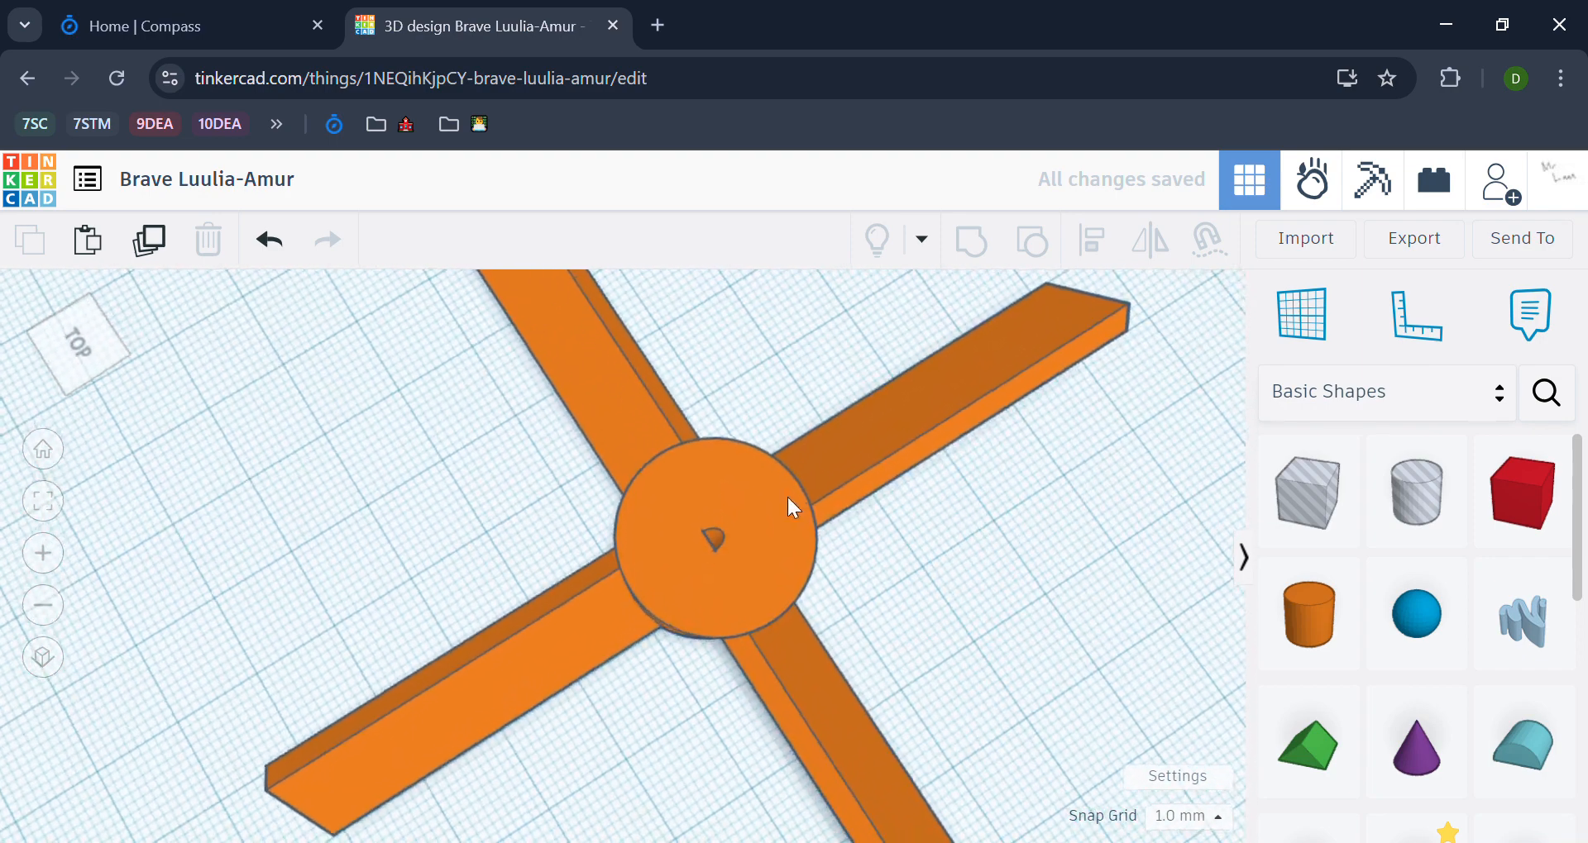
{"action": "scroll", "coordinate": [787, 498], "scroll_direction": "up", "scroll_amount": 3}
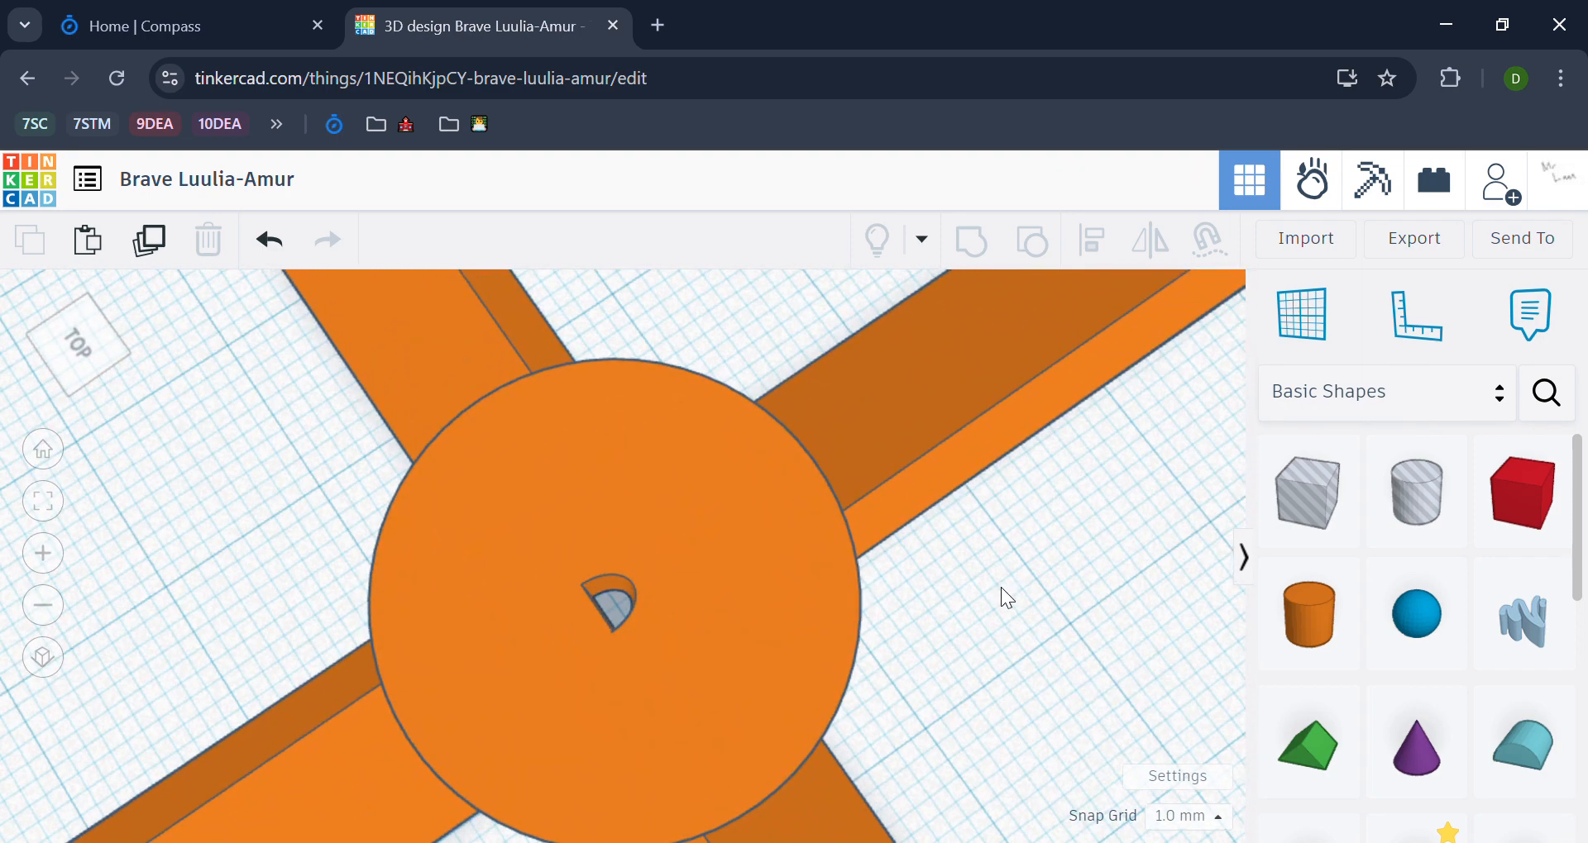
{"action": "scroll", "coordinate": [1001, 587], "scroll_direction": "down", "scroll_amount": 5}
{"action": "right_click_drag", "start_coordinate": [1007, 602], "coordinate": [1033, 514]}
{"action": "left_click", "coordinate": [207, 179]}
{"action": "type", "text": "Fa"}
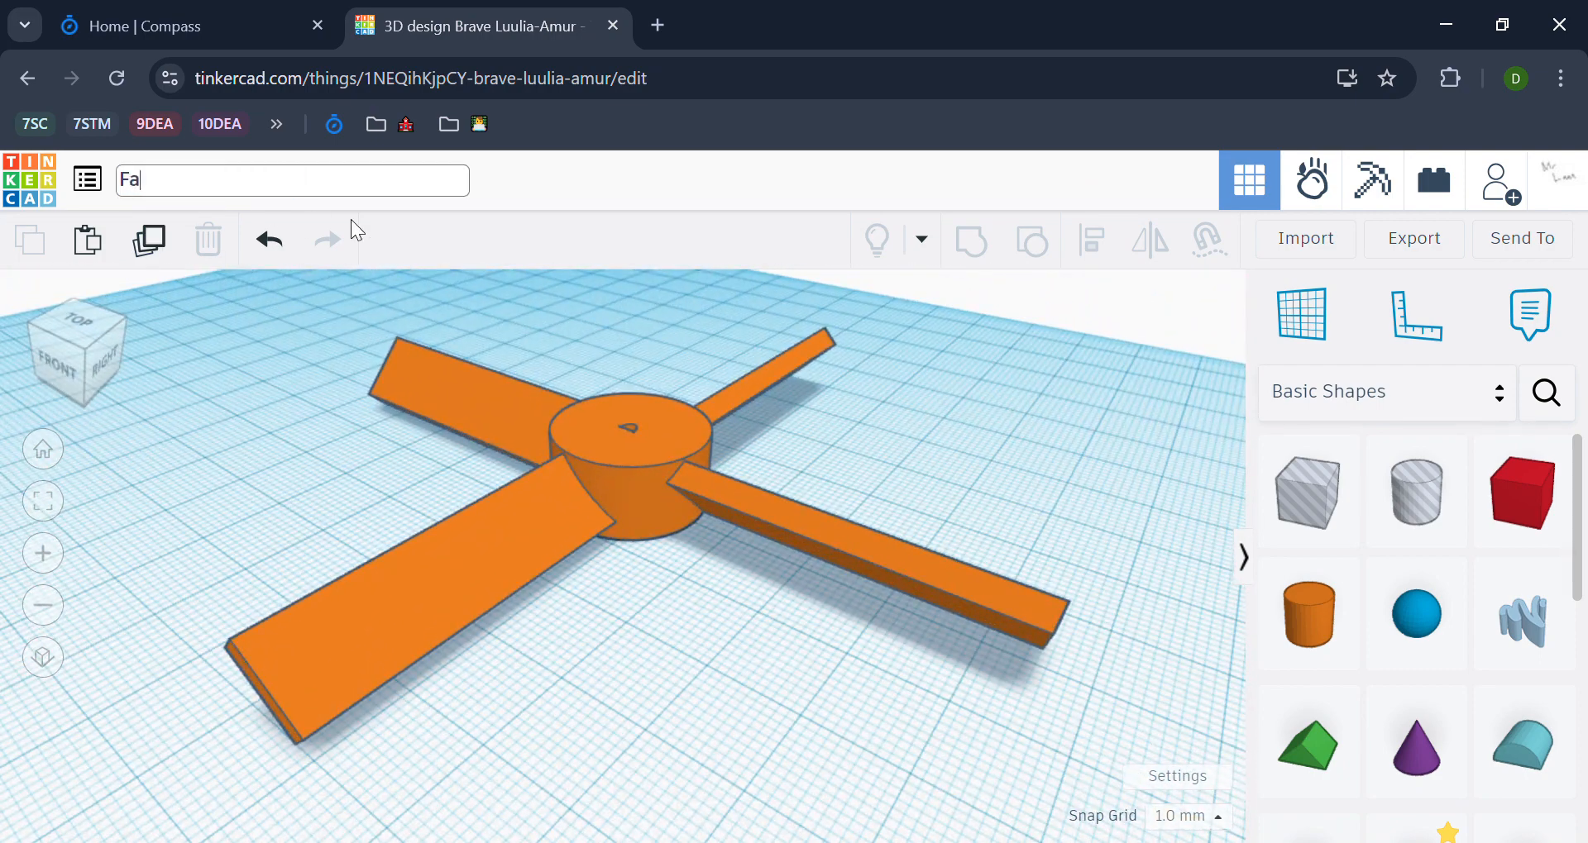
{"action": "type", "text": "n"}
{"action": "key", "text": "BackSpace"}
{"action": "key", "text": "BackSpace"}
{"action": "key", "text": "BackSpace"}
{"action": "type", "text": "Test Fan B"}
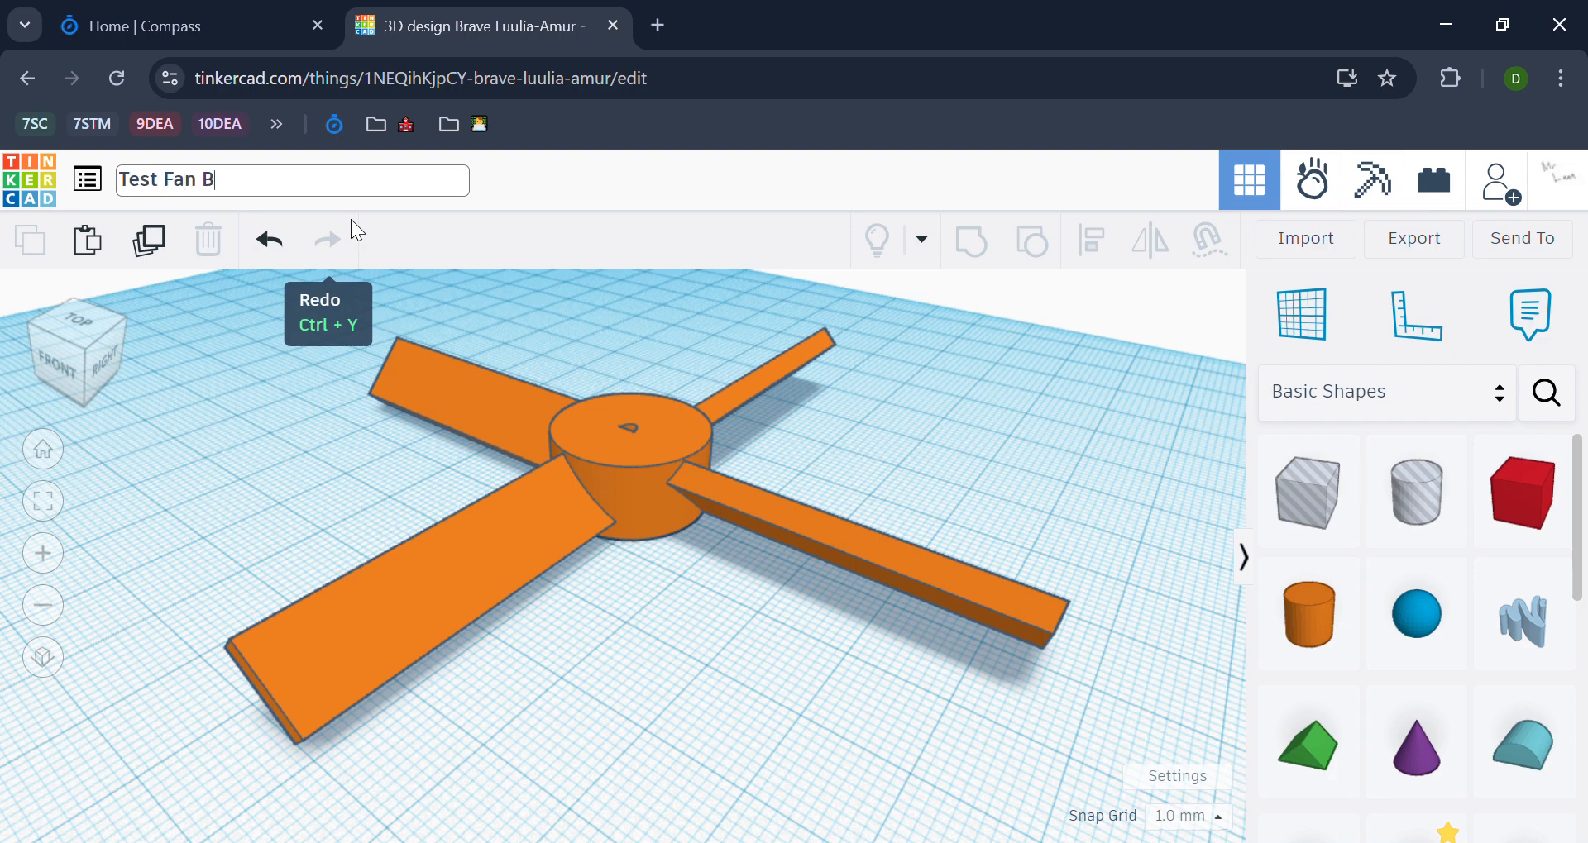
{"action": "type", "text": "lade"}
{"action": "key", "text": "Return"}
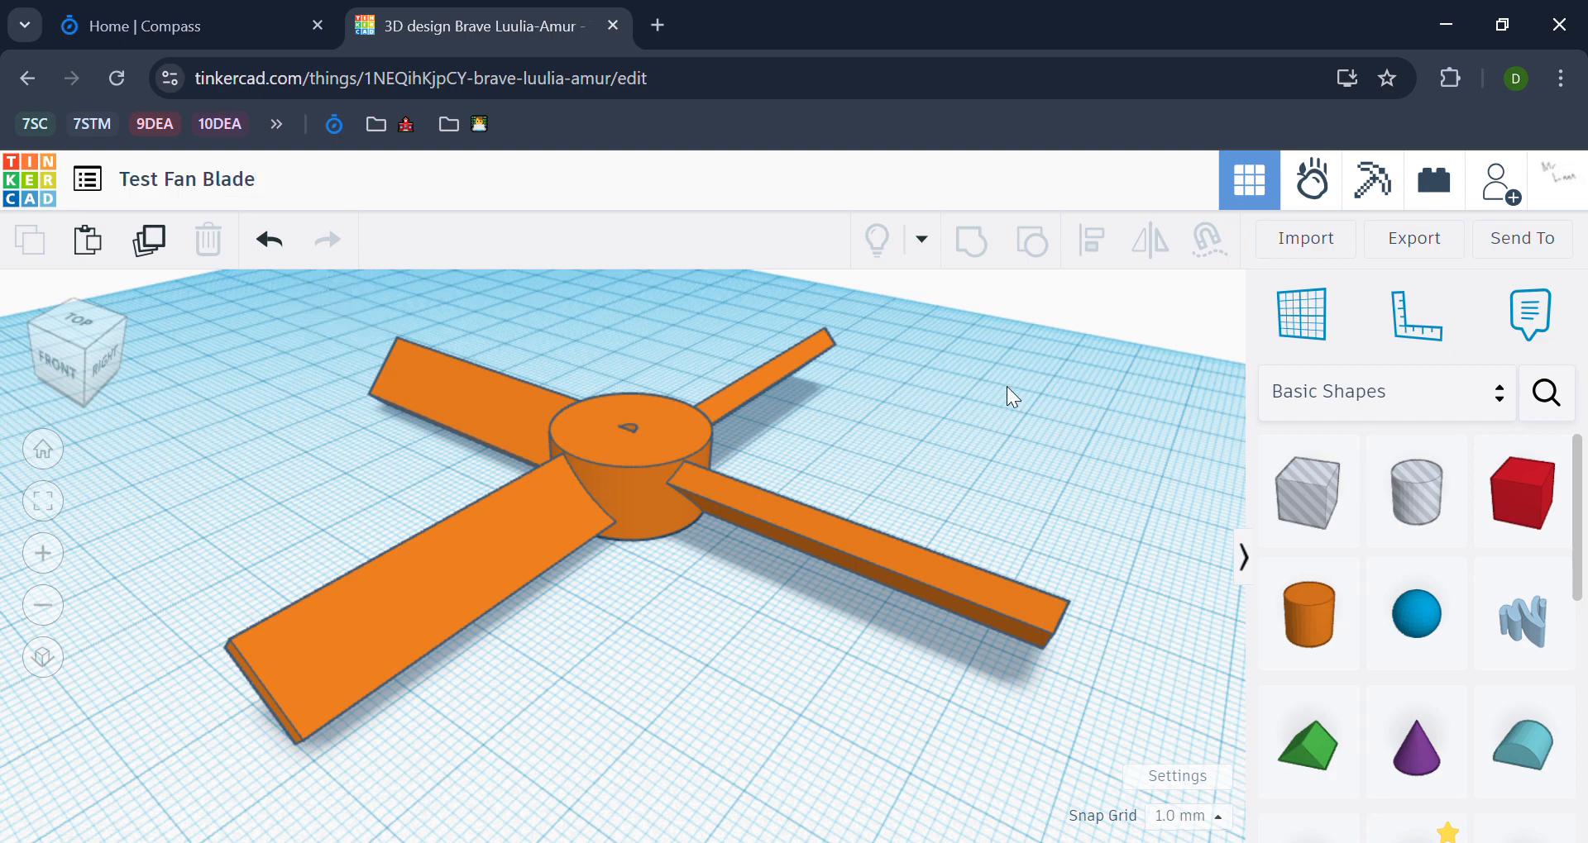
Step: Undo the full grouping and group the hub, hole and three blades, leaving one blade separate
{"action": "right_click_drag", "start_coordinate": [1006, 385], "coordinate": [983, 444]}
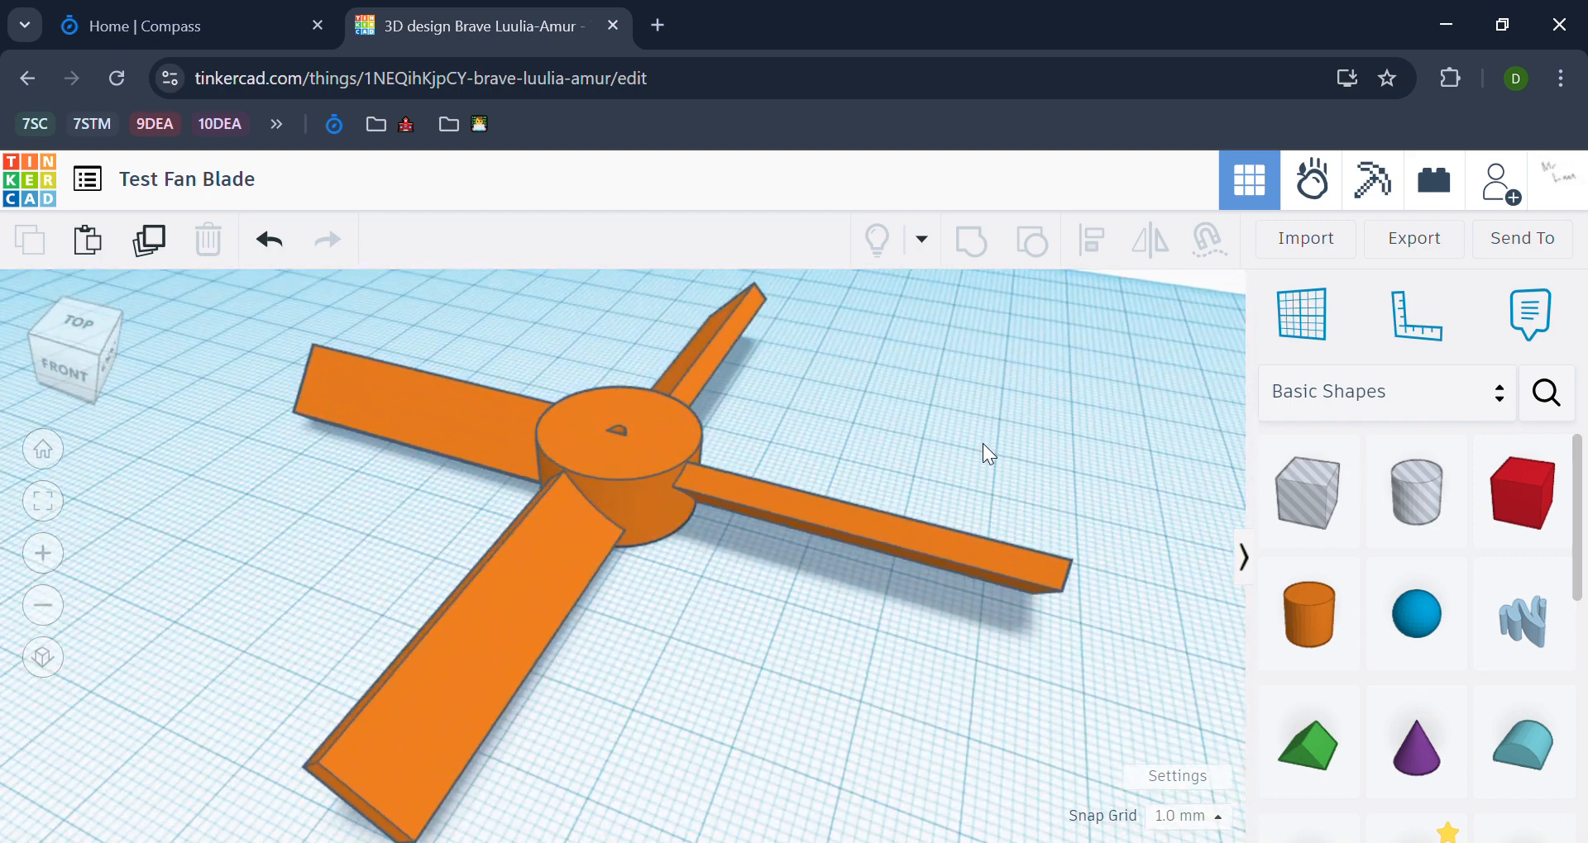
{"action": "key", "text": "ctrl+z"}
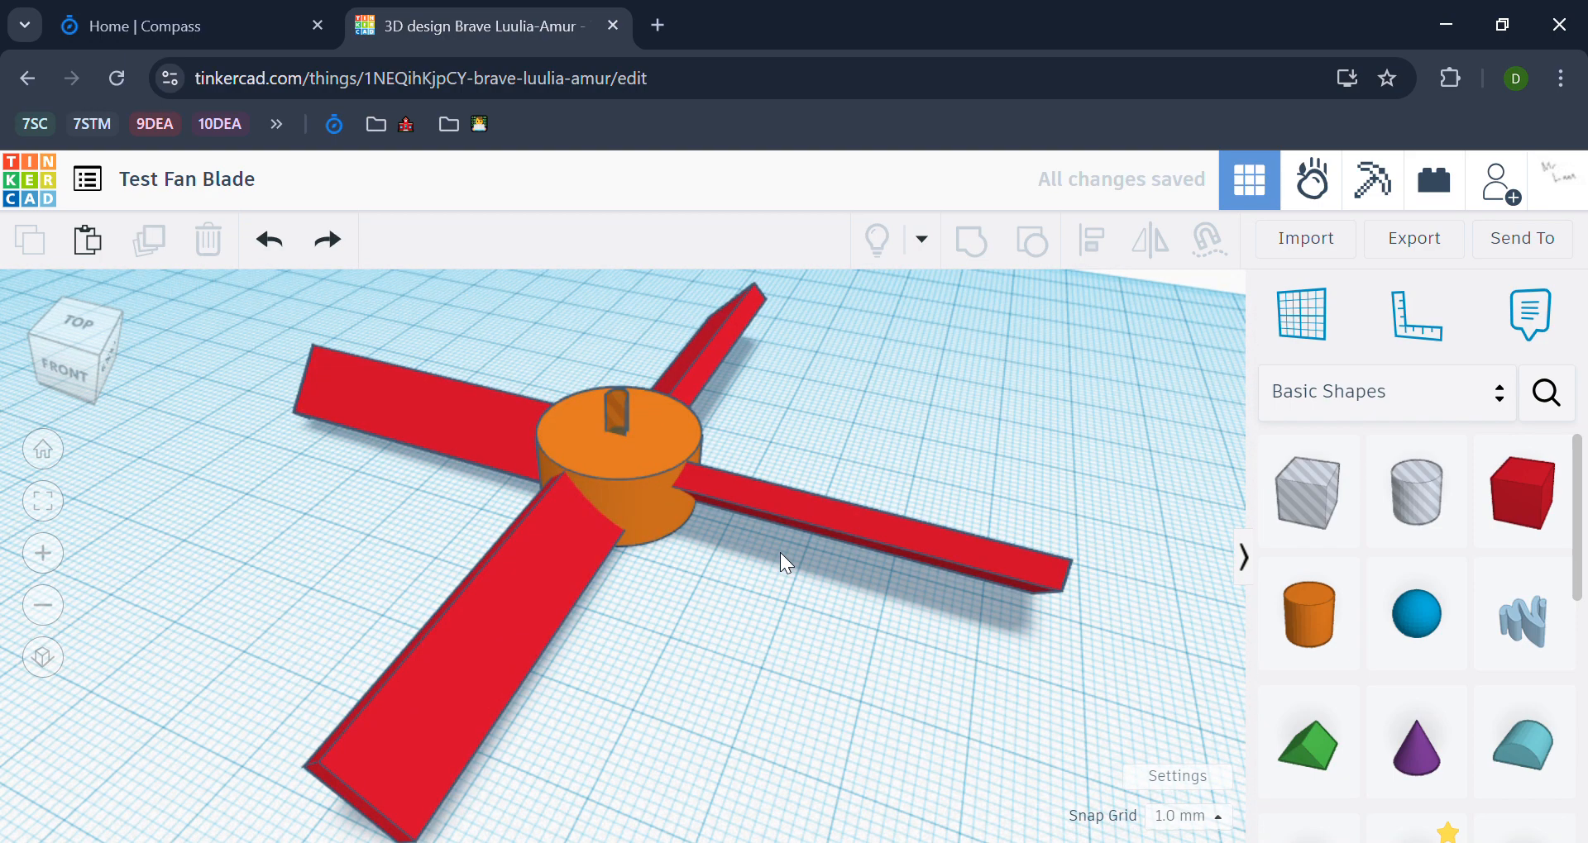
{"action": "key", "text": "ctrl+a"}
{"action": "left_click", "coordinate": [734, 574]}
{"action": "left_click_drag", "start_coordinate": [183, 609], "coordinate": [662, 319]}
{"action": "left_click", "coordinate": [792, 501], "text": "shift"}
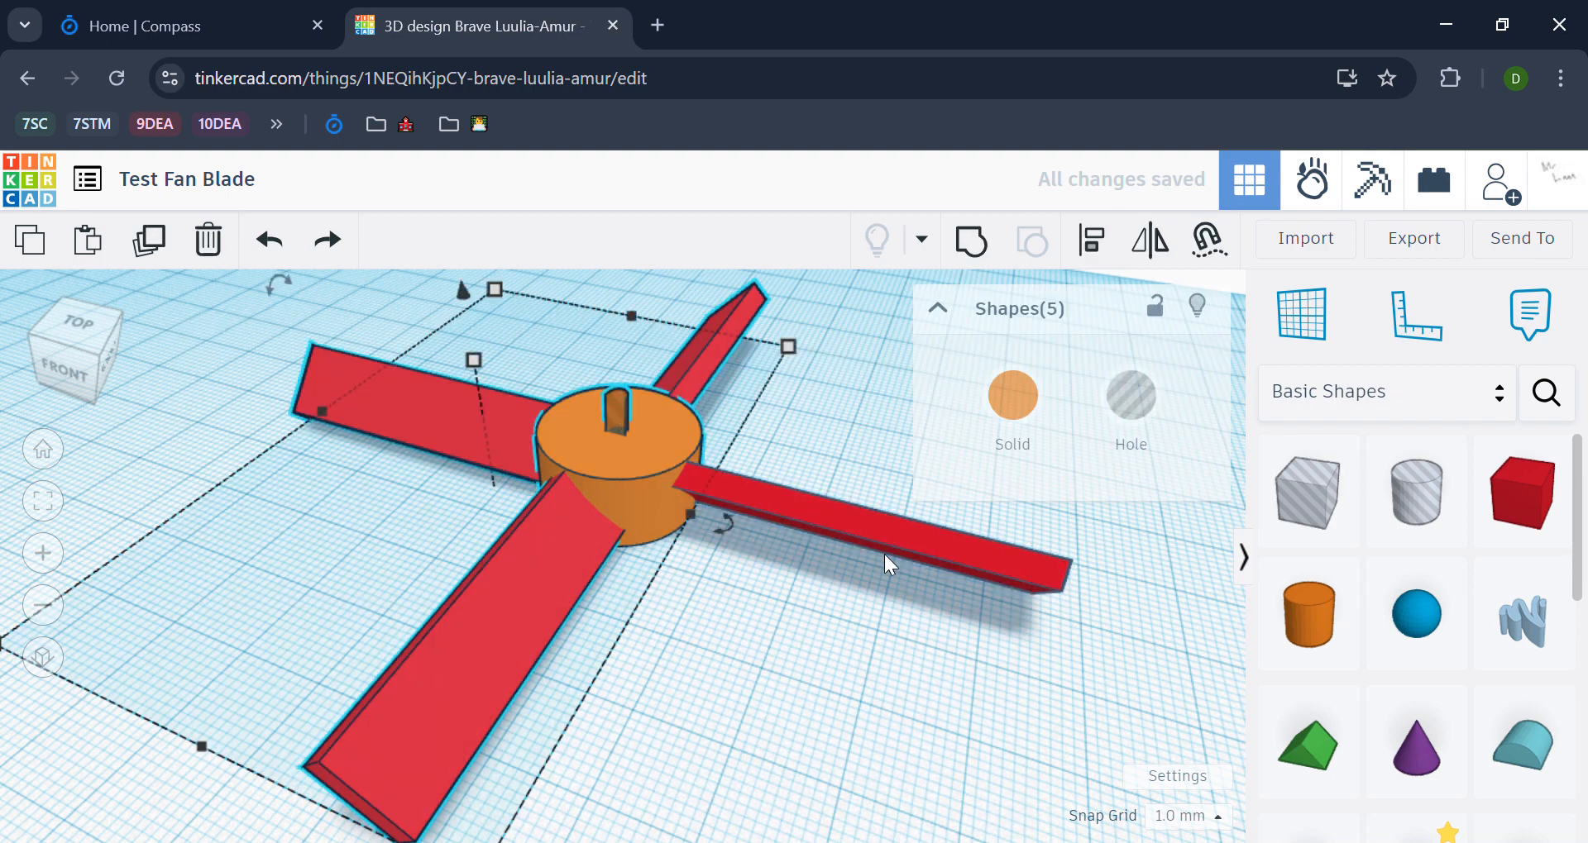
{"action": "key", "text": "ctrl+g"}
{"action": "left_click", "coordinate": [890, 678]}
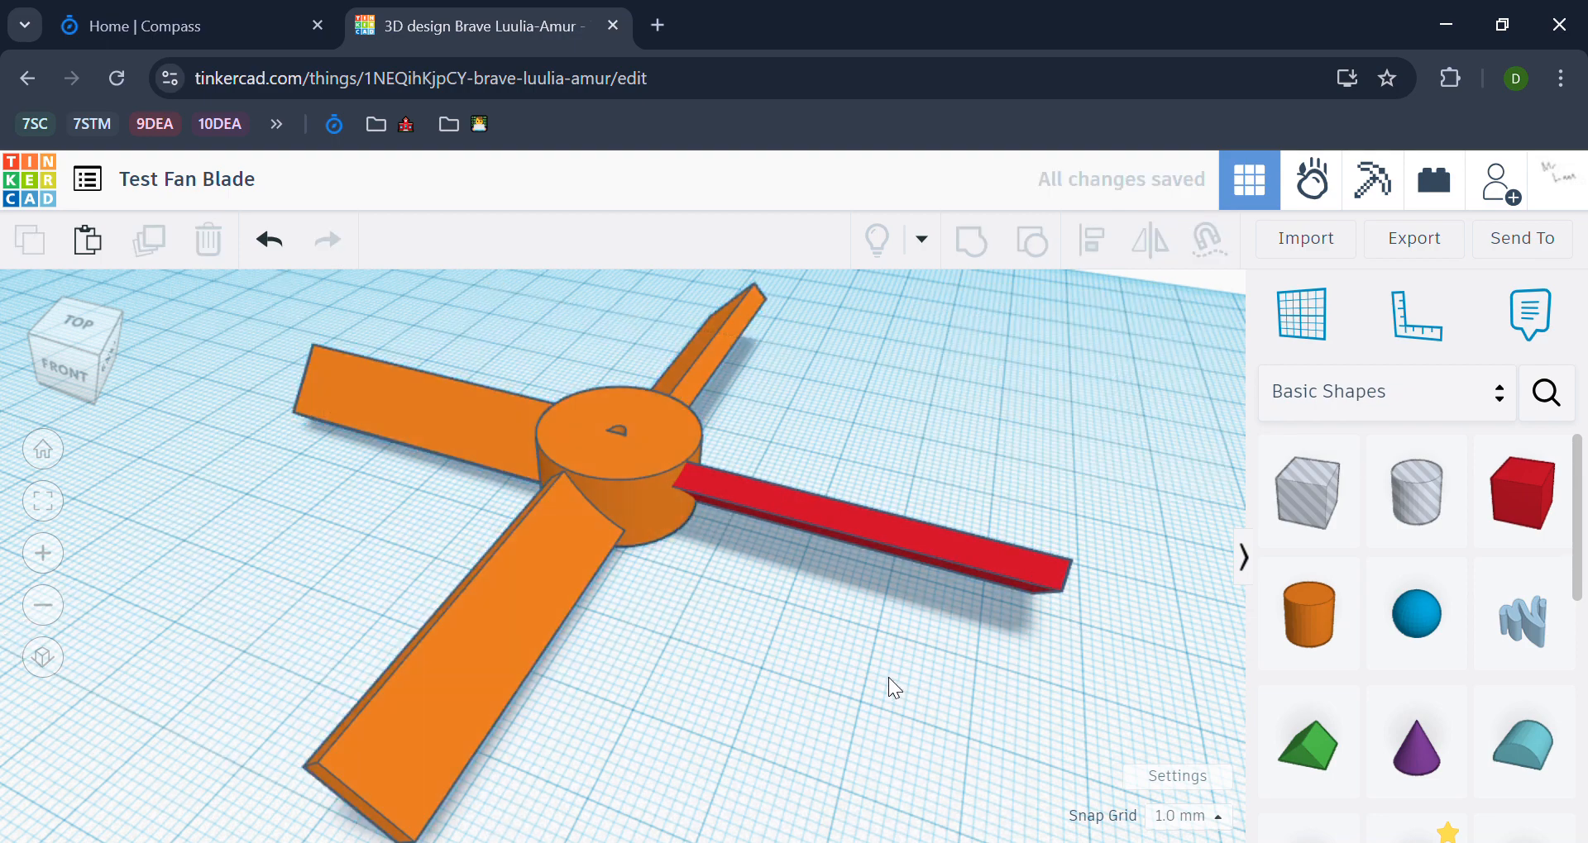
Step: Undo the partial grouping and group the hub, all four blades and the hole into one red shape
{"action": "right_click_drag", "start_coordinate": [888, 677], "coordinate": [832, 640]}
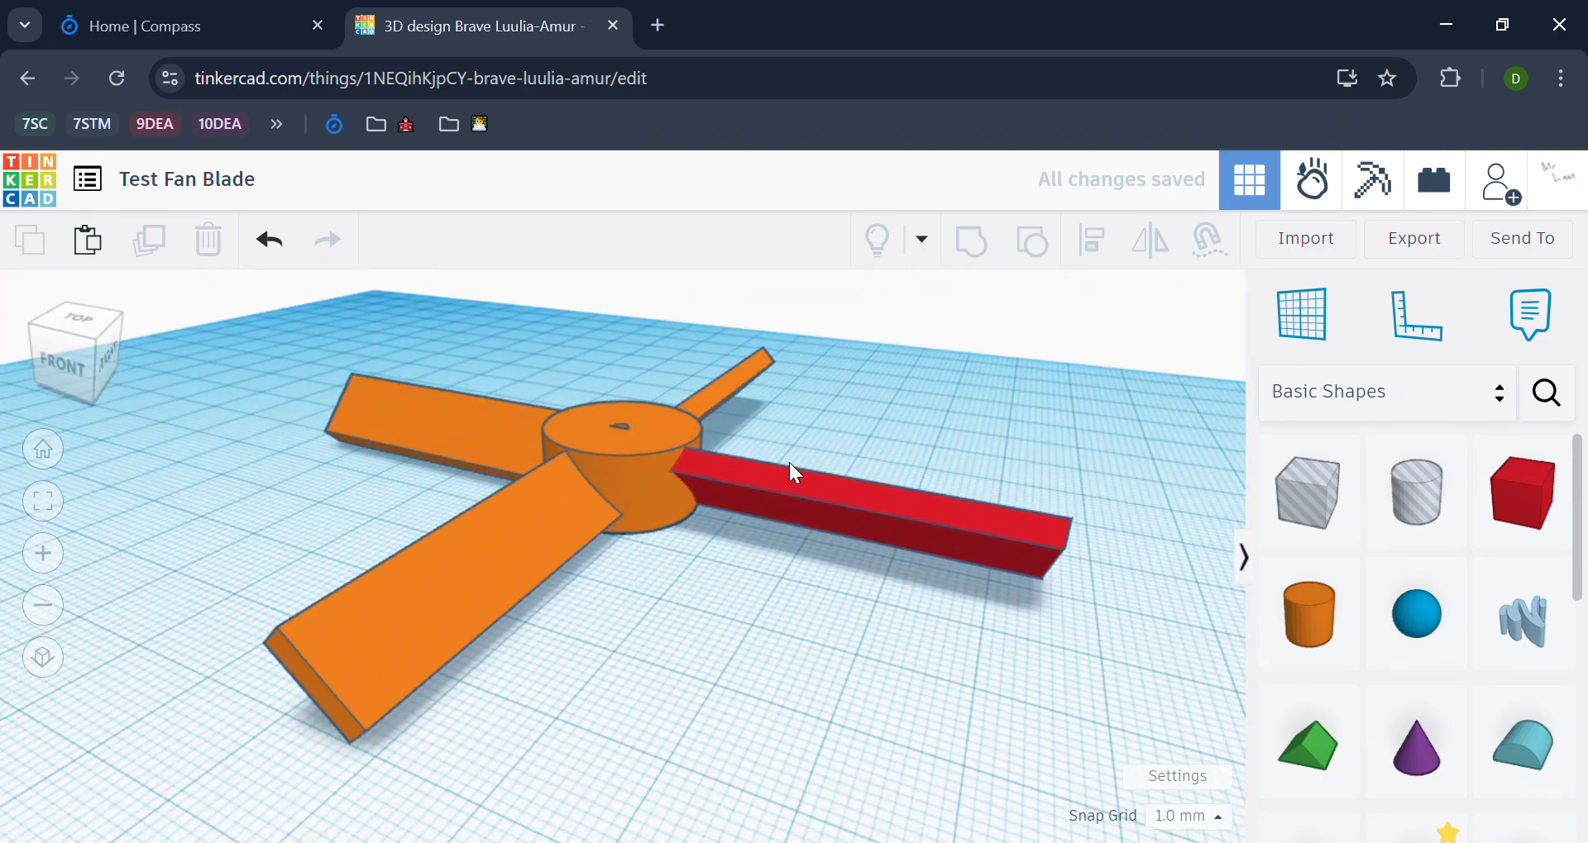
{"action": "right_click_drag", "start_coordinate": [789, 463], "coordinate": [390, 417]}
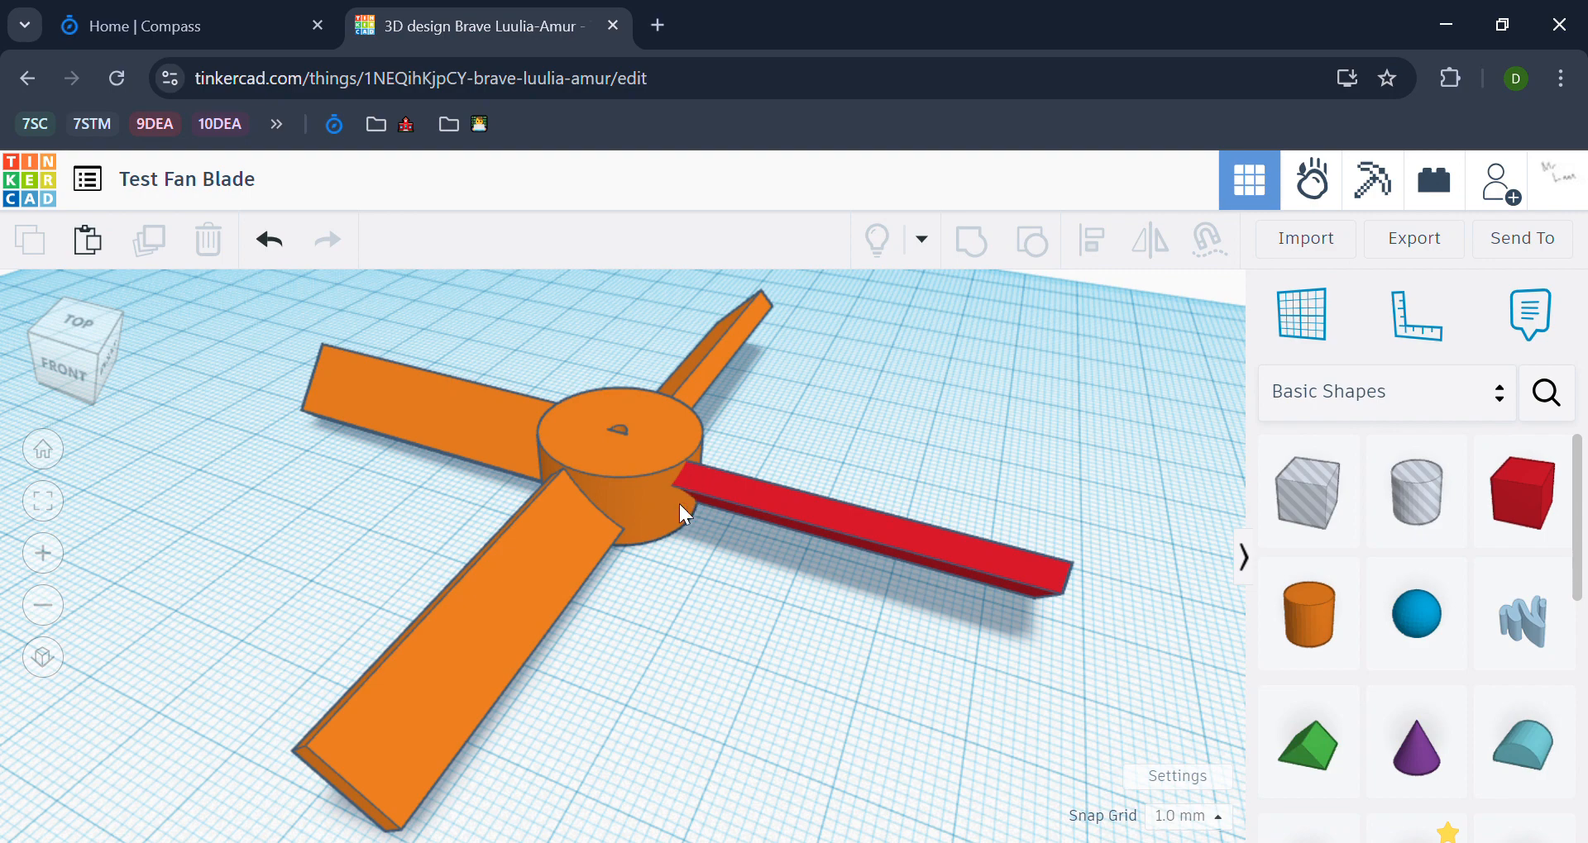
{"action": "key", "text": "ctrl+z"}
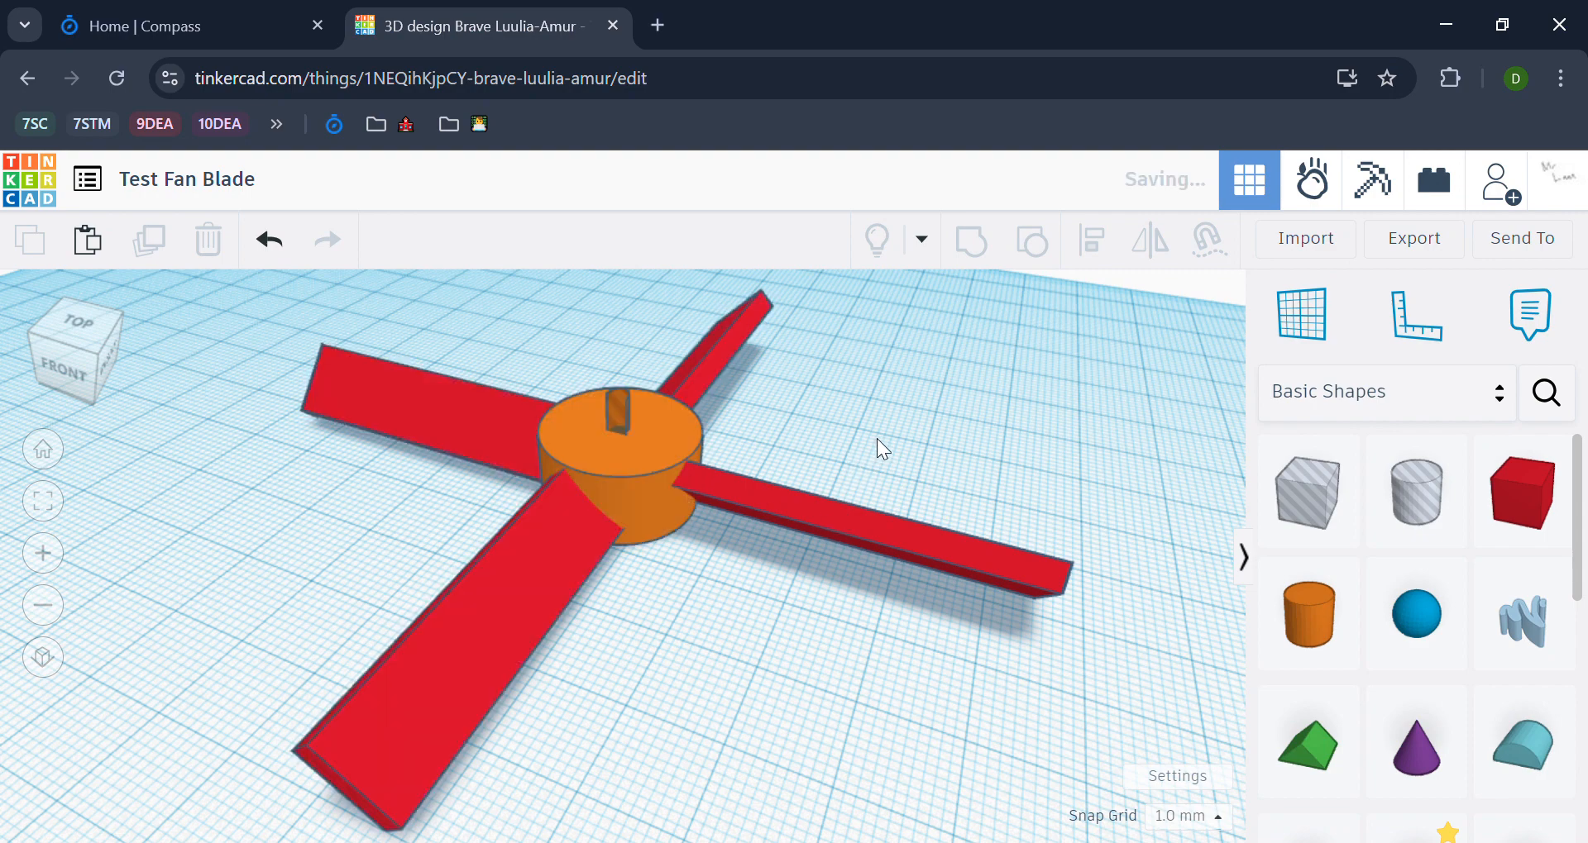
{"action": "key", "text": "ctrl+z"}
{"action": "left_click", "coordinate": [1159, 691]}
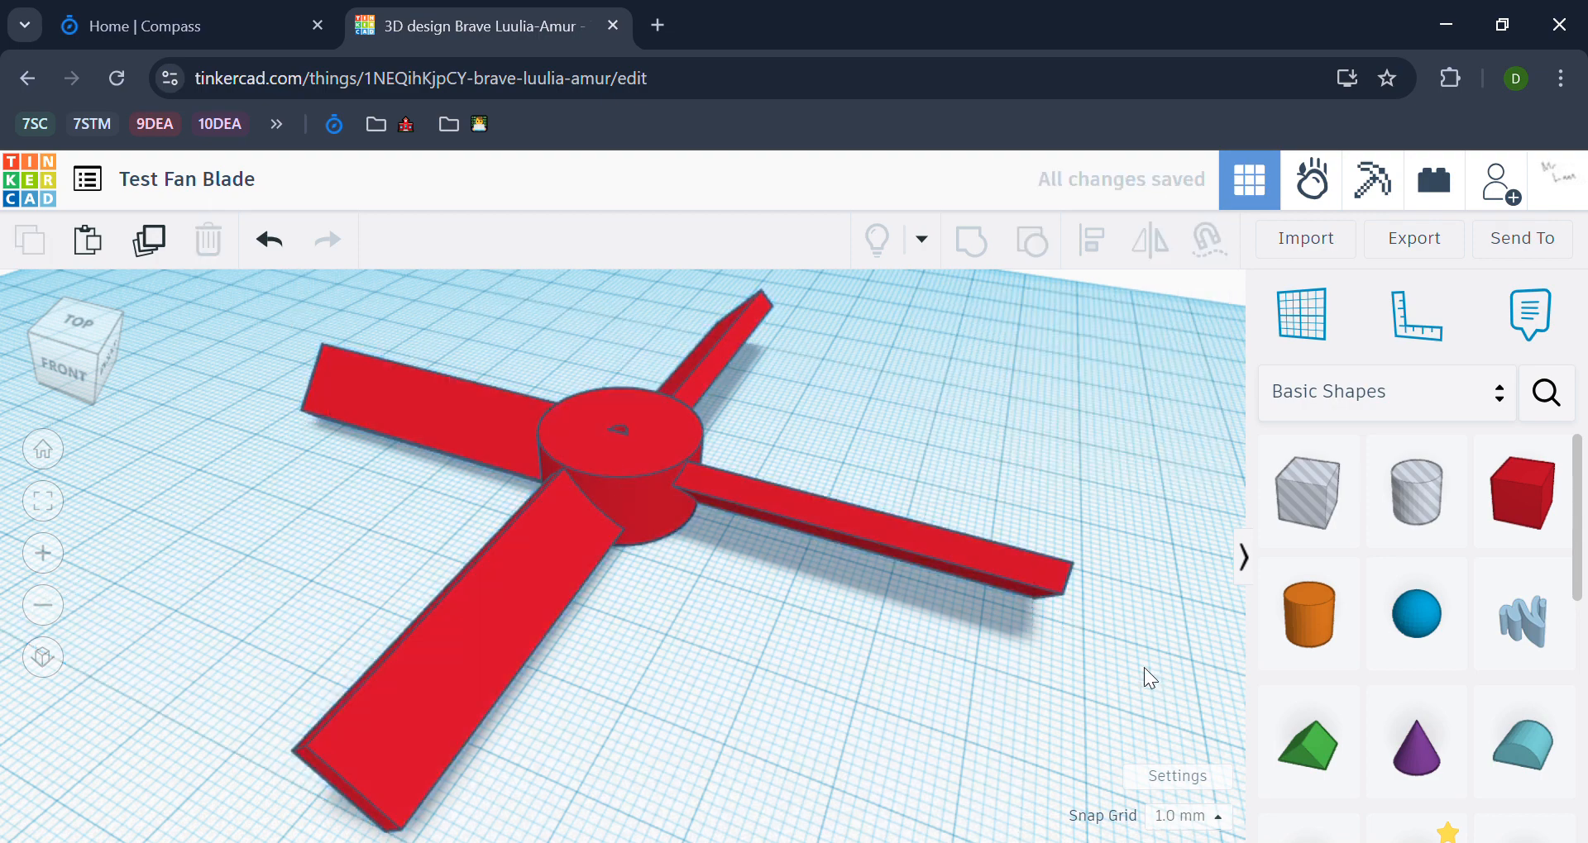
Step: Undo the full grouping and select the half-round hole inside the hub
{"action": "key", "text": "ctrl+z"}
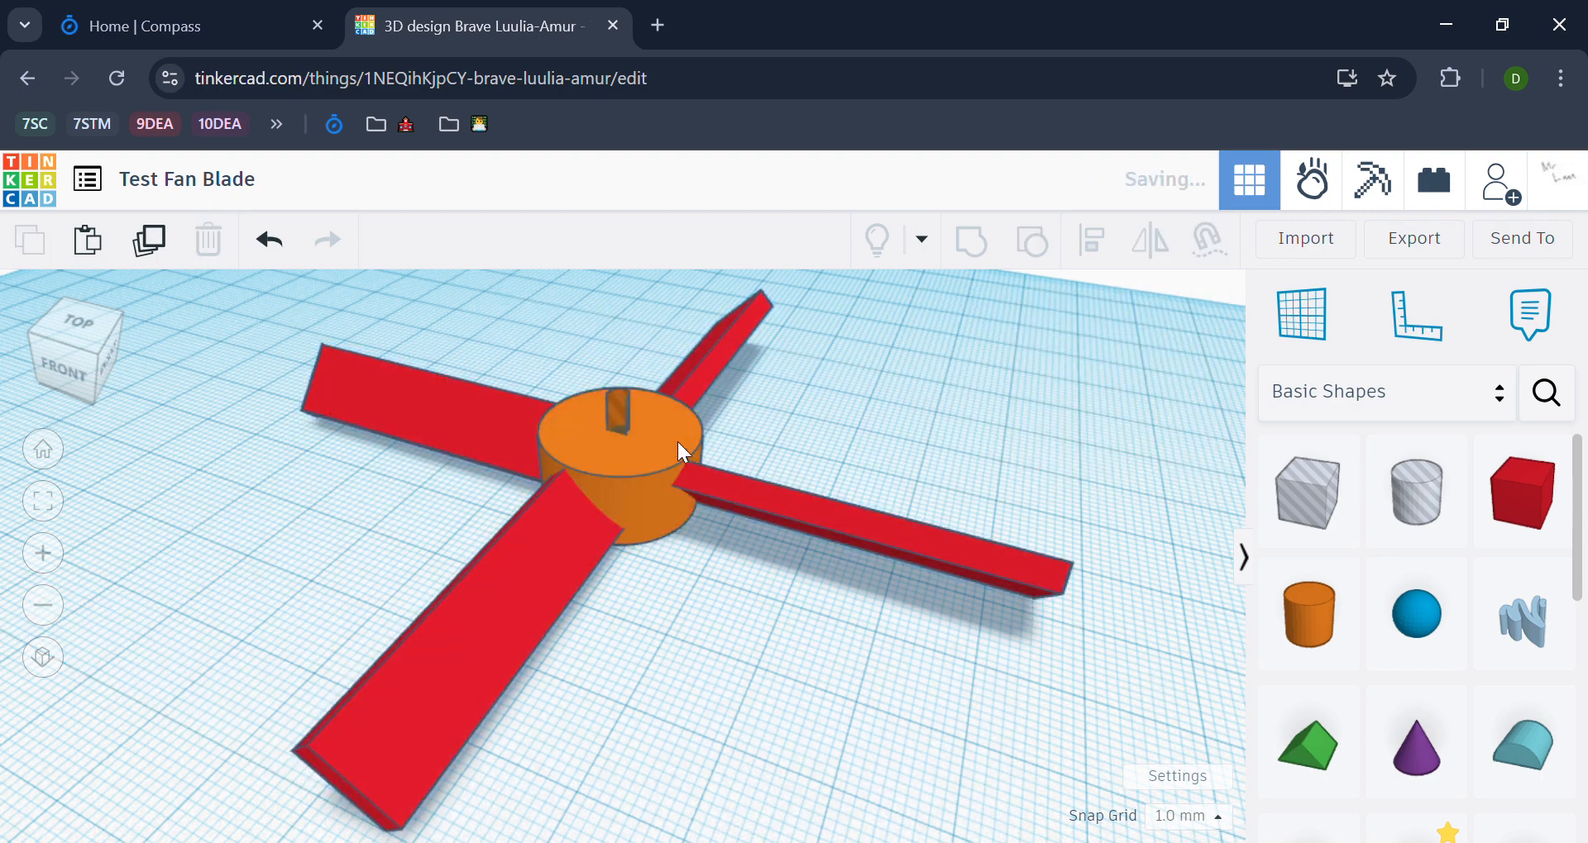
{"action": "left_click", "coordinate": [620, 407]}
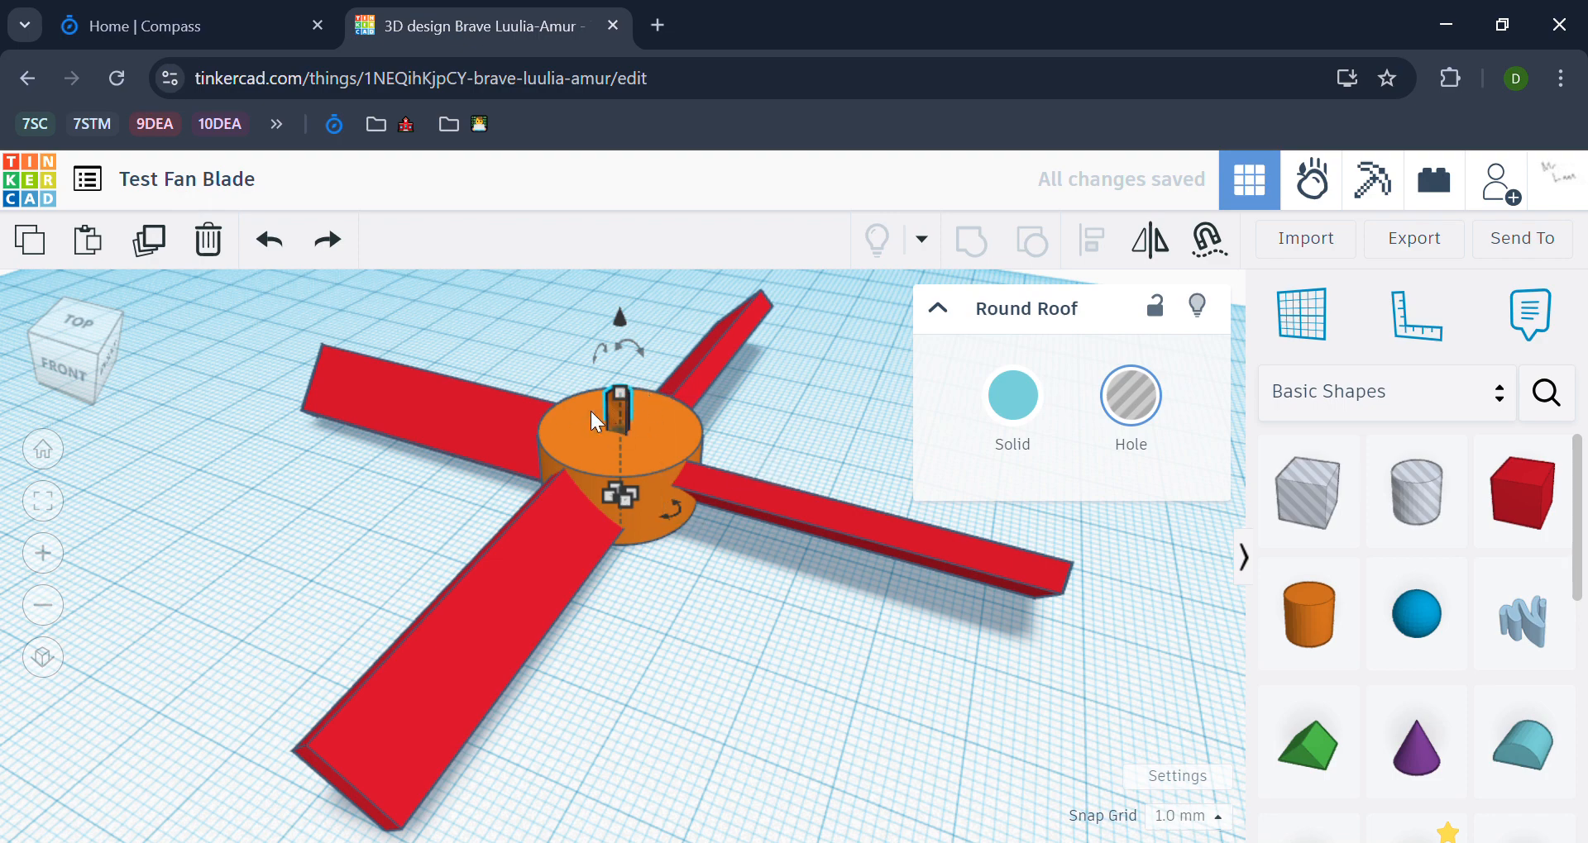
{"action": "left_click", "coordinate": [839, 437]}
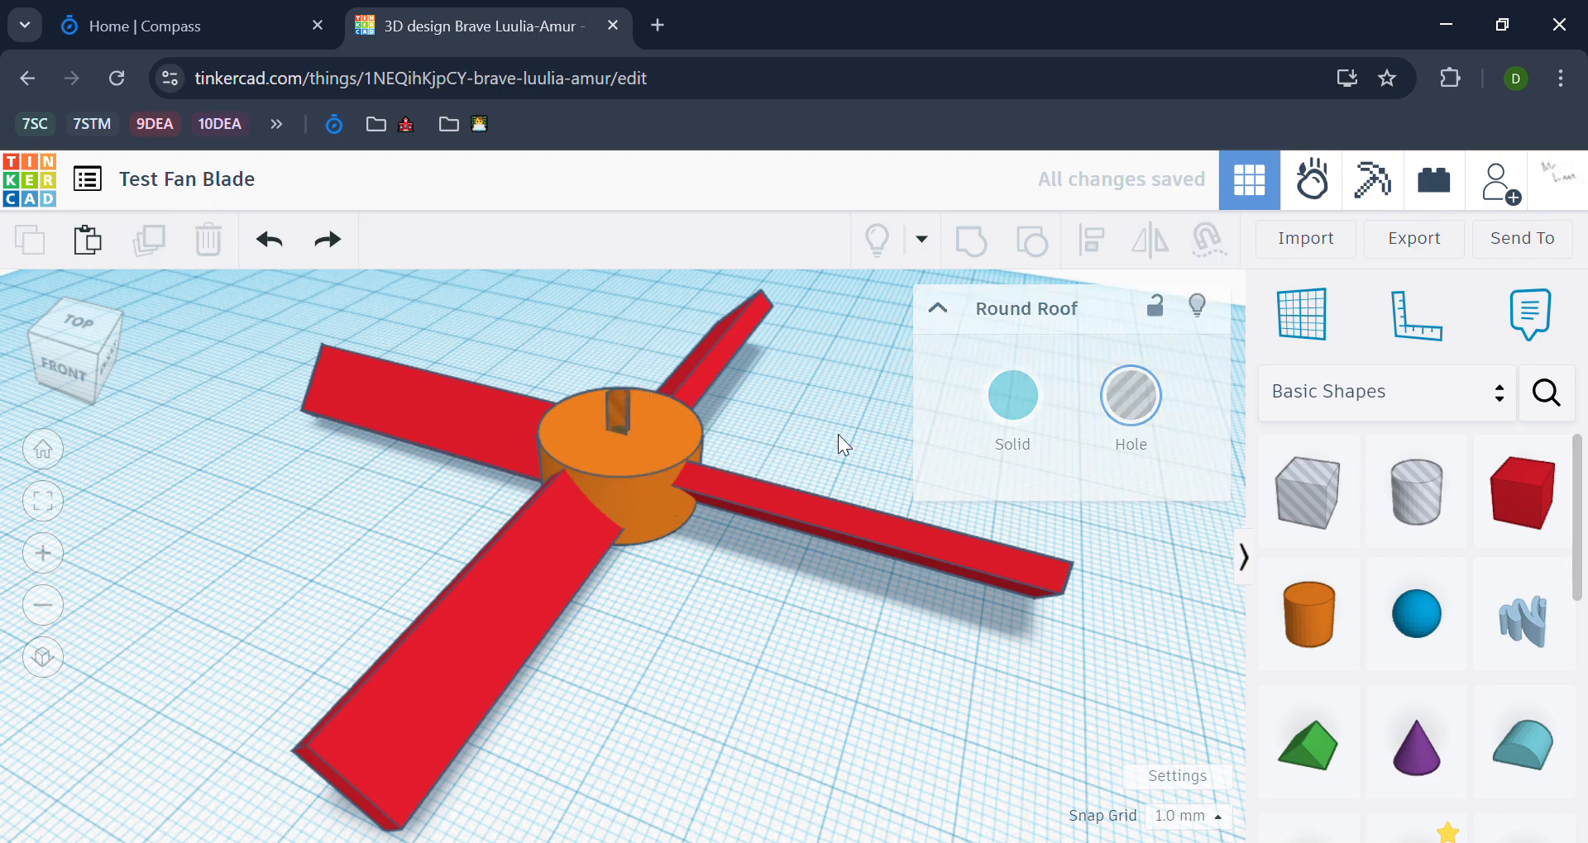
Step: Move one of the blades outward from the hub, leaving a gap between the two parts
{"action": "left_click", "coordinate": [763, 491]}
{"action": "scroll", "coordinate": [702, 476], "scroll_direction": "up", "scroll_amount": 1}
{"action": "scroll", "coordinate": [701, 475], "scroll_direction": "up", "scroll_amount": 5}
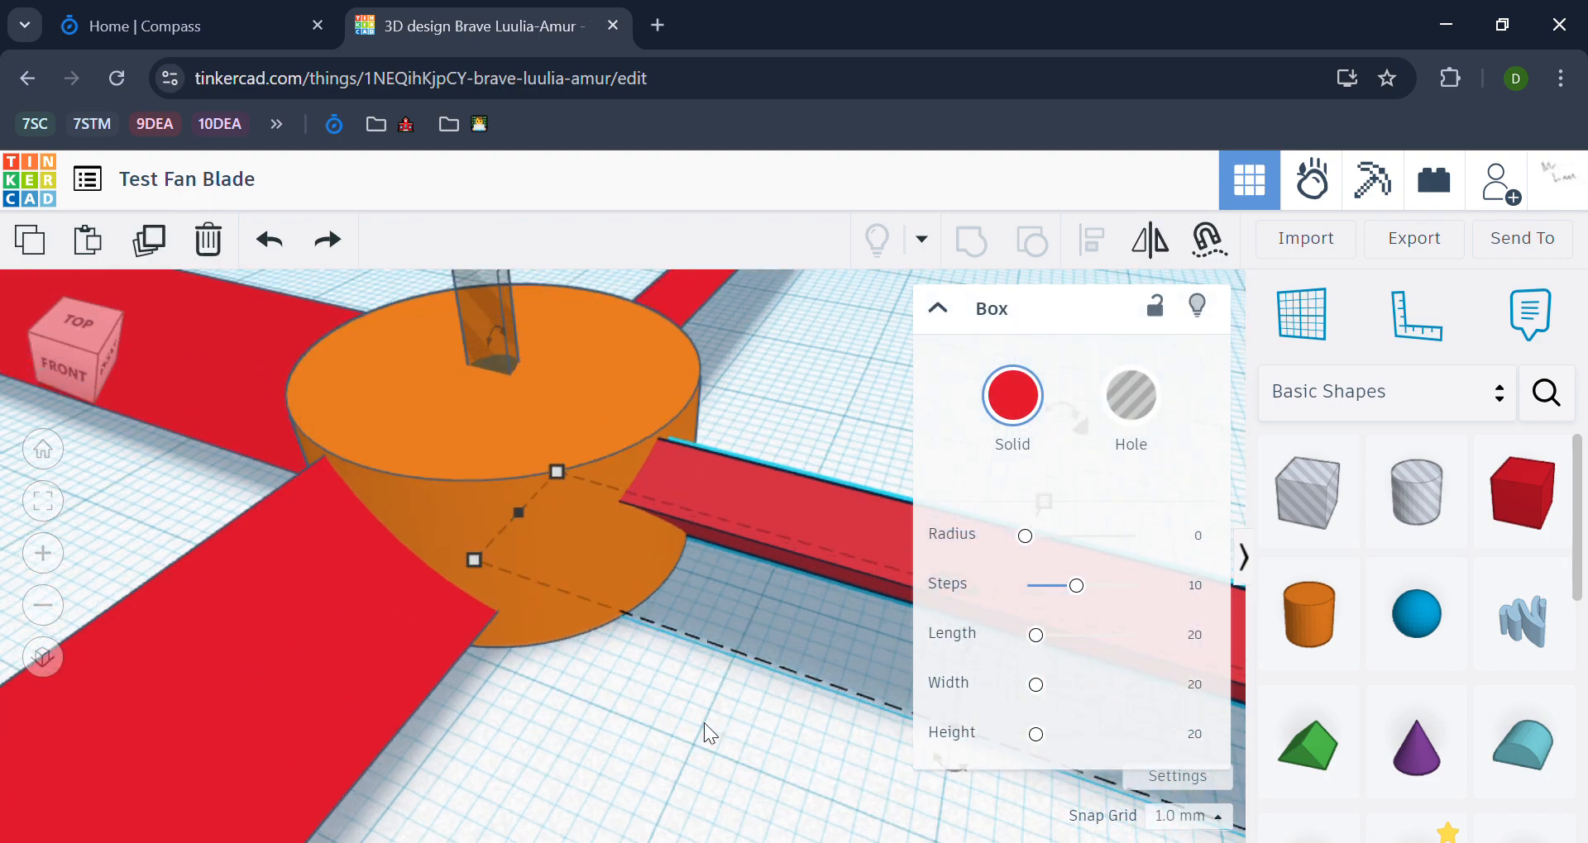
{"action": "left_click", "coordinate": [702, 723]}
{"action": "left_click_drag", "start_coordinate": [753, 510], "coordinate": [1083, 590]}
{"action": "left_click", "coordinate": [674, 696]}
{"action": "right_click_drag", "start_coordinate": [673, 693], "coordinate": [708, 530]}
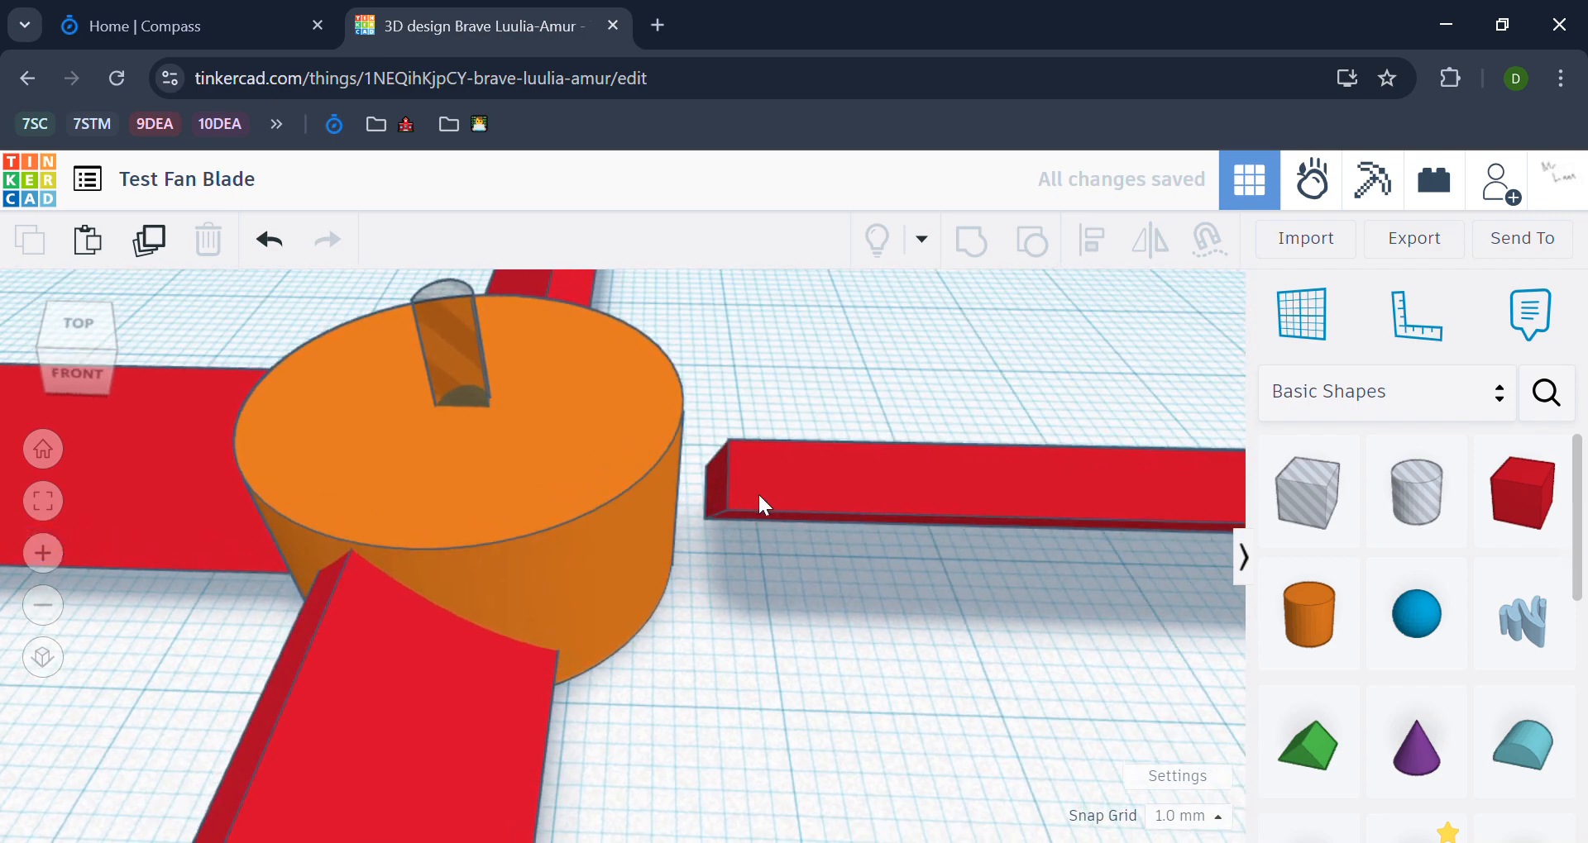
{"action": "left_click", "coordinate": [832, 508]}
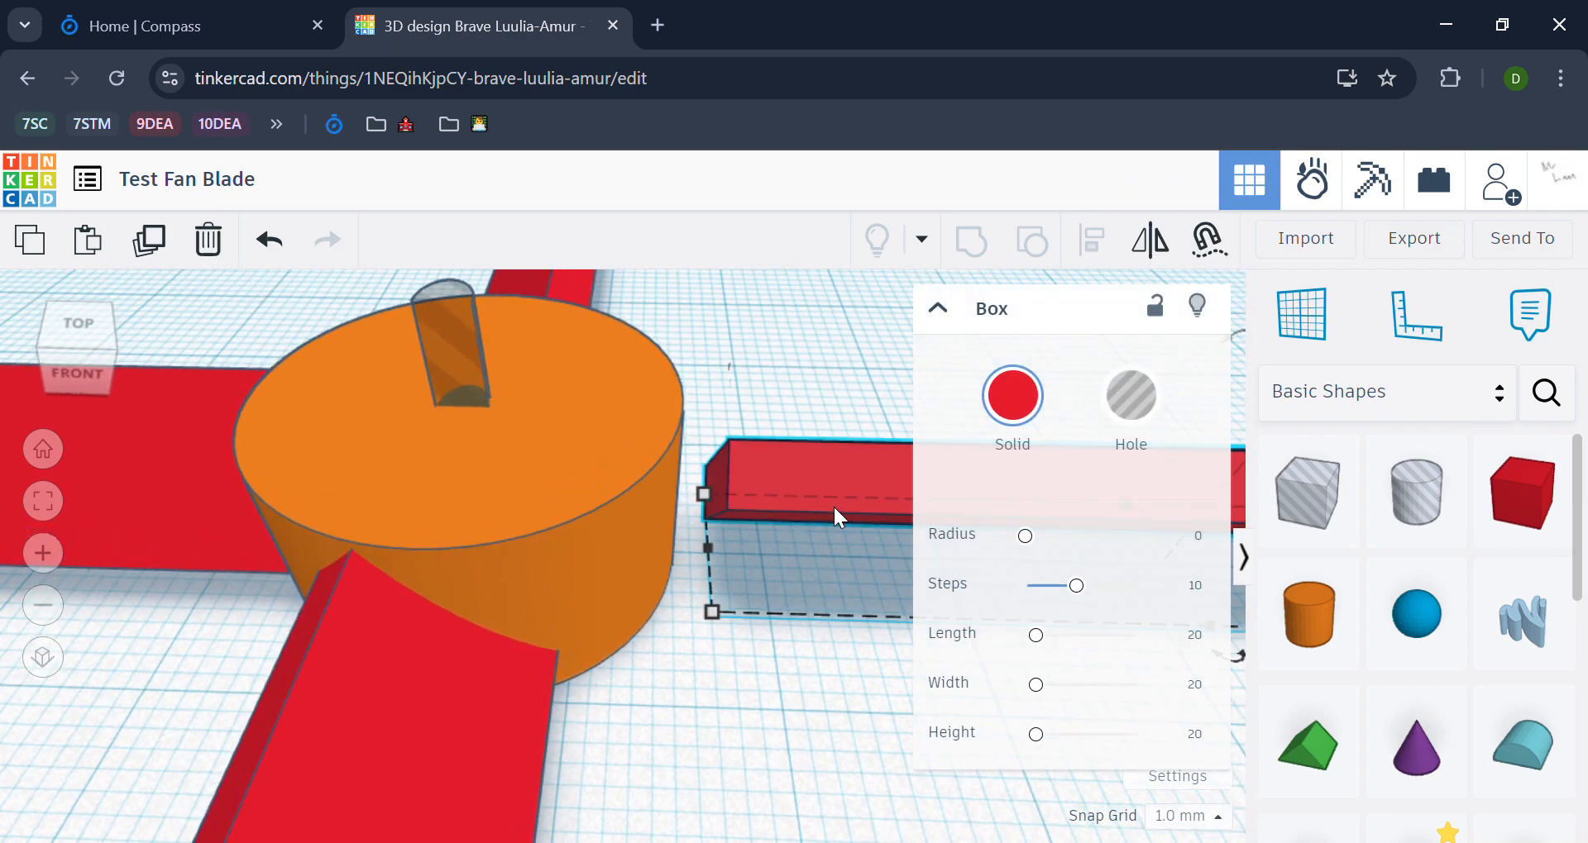
Step: Undo the blade's move and group the hub, all four blades and the half-round hole into one shape
{"action": "key", "text": "ctrl+z"}
{"action": "left_click", "coordinate": [714, 746]}
{"action": "scroll", "coordinate": [714, 746], "scroll_direction": "down", "scroll_amount": 8}
{"action": "middle_click_drag", "start_coordinate": [810, 700], "coordinate": [786, 554]}
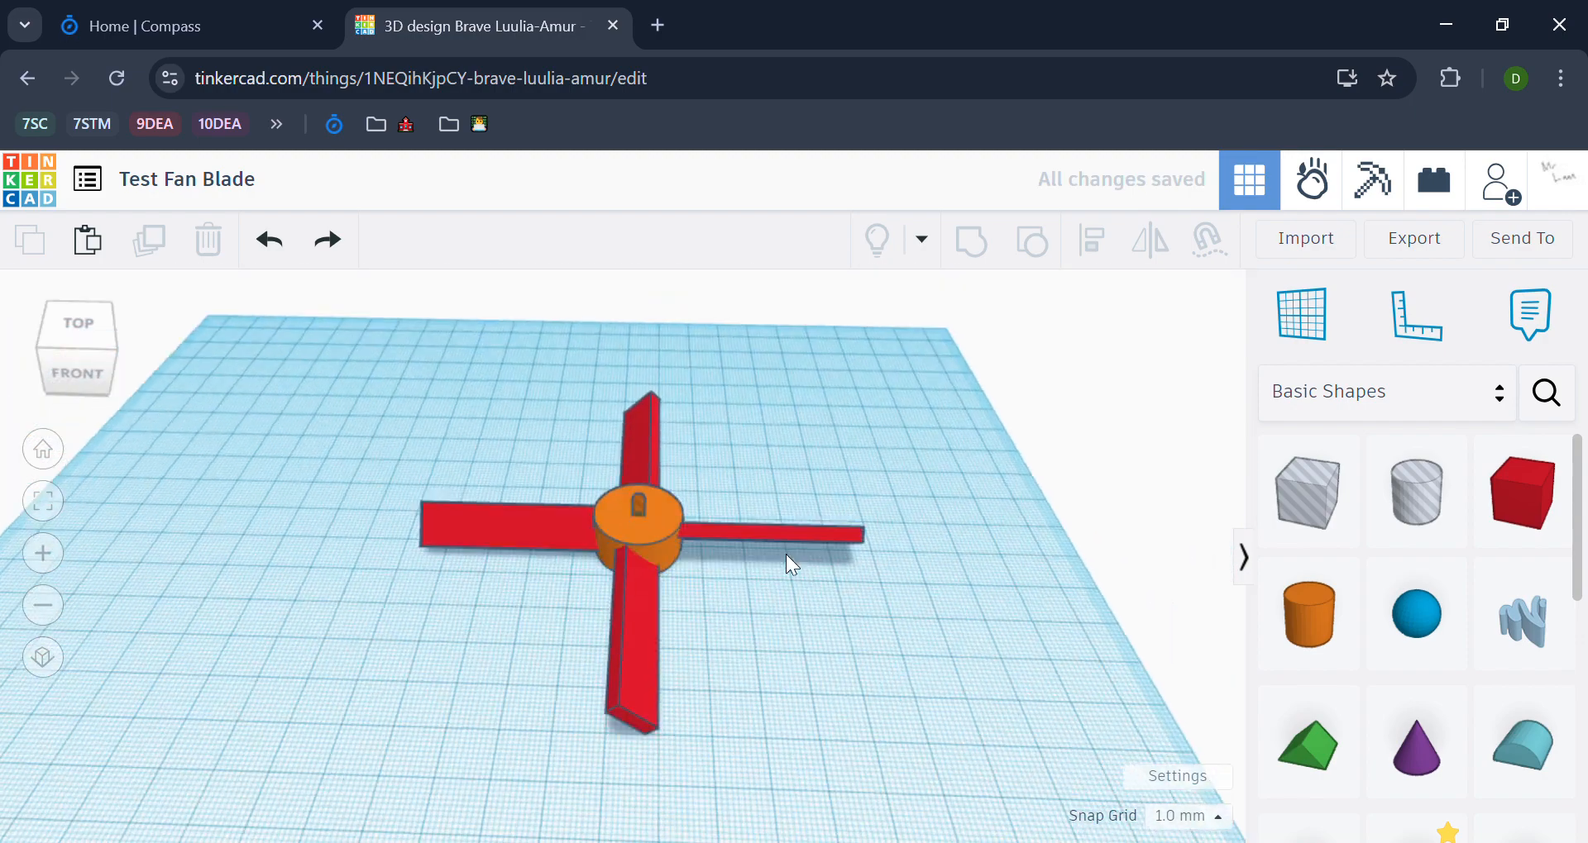
{"action": "key", "text": "ctrl+a"}
{"action": "key", "text": "ctrl+g"}
{"action": "left_click", "coordinate": [1006, 647]}
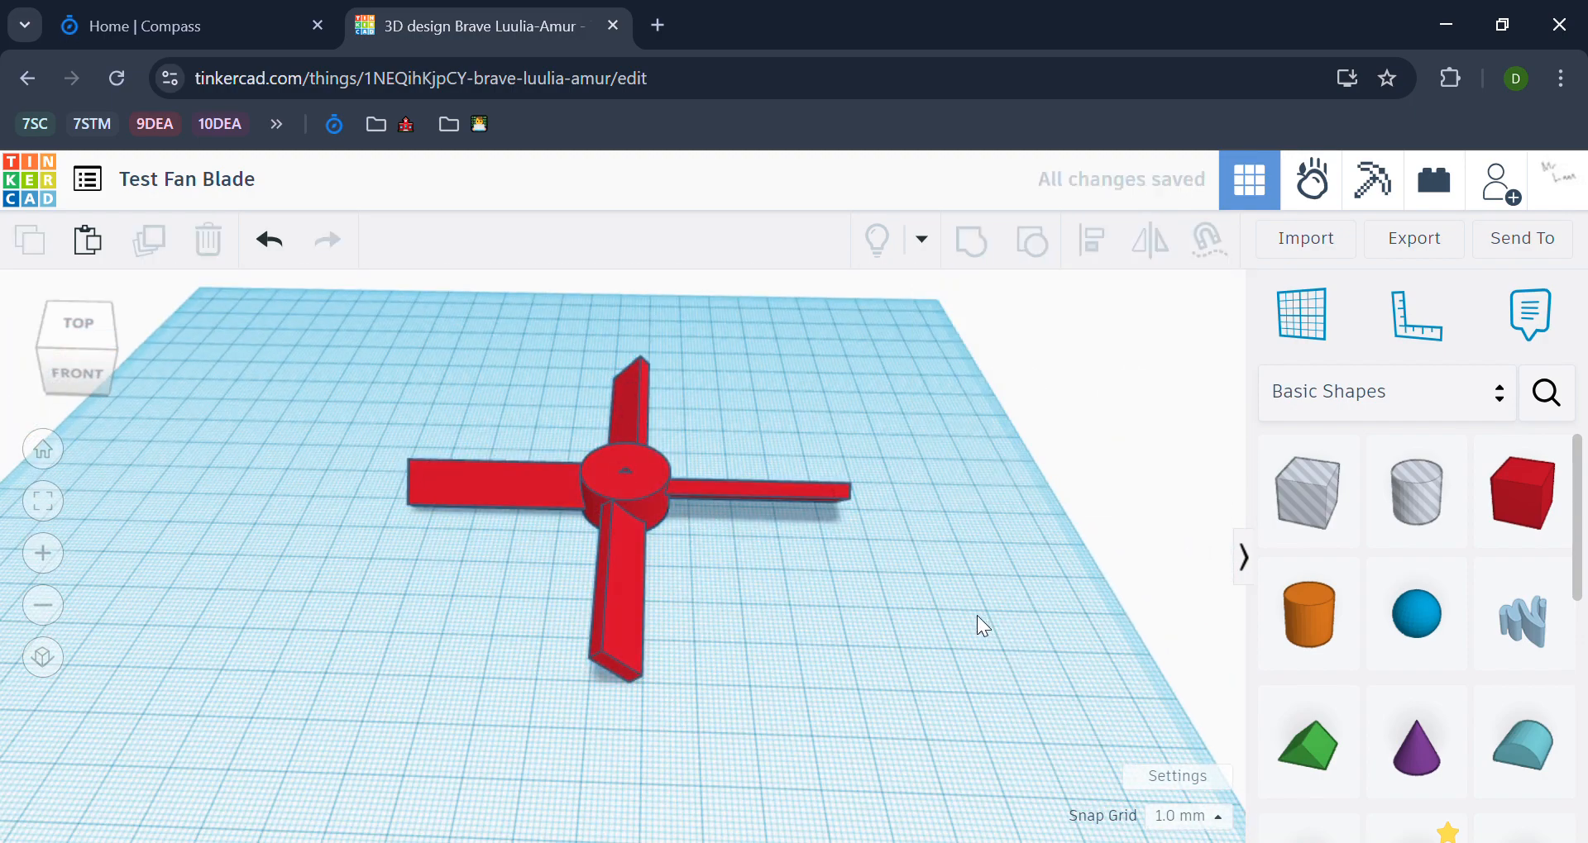
Step: Export the grouped fan blade as a downloaded file for 3D printing
{"action": "right_click_drag", "start_coordinate": [976, 615], "coordinate": [701, 514]}
{"action": "left_click_drag", "start_coordinate": [711, 542], "coordinate": [630, 618]}
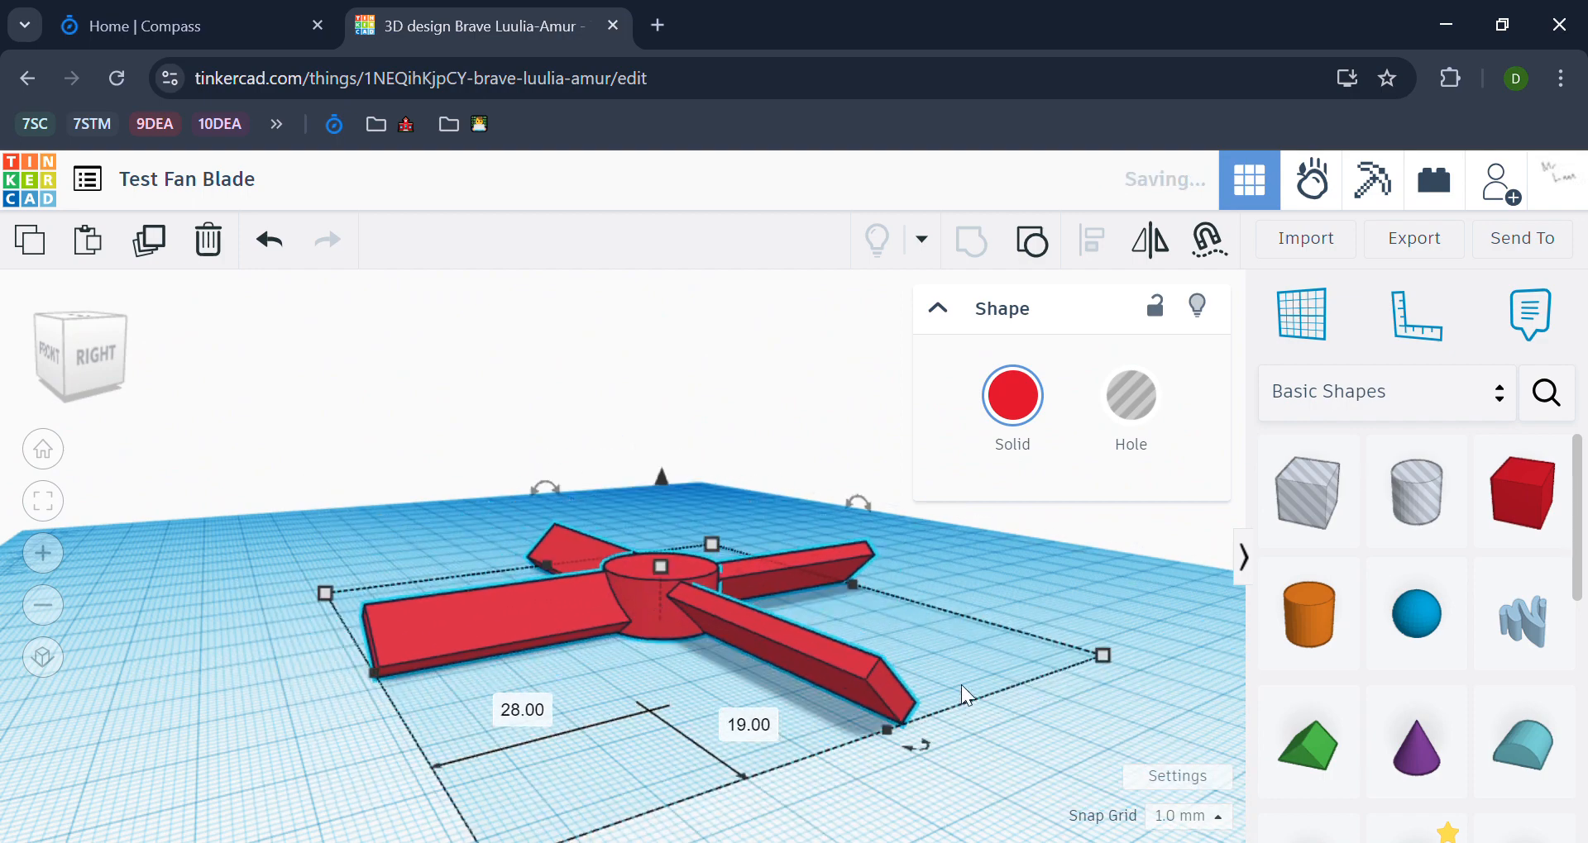
{"action": "left_click", "coordinate": [1079, 613]}
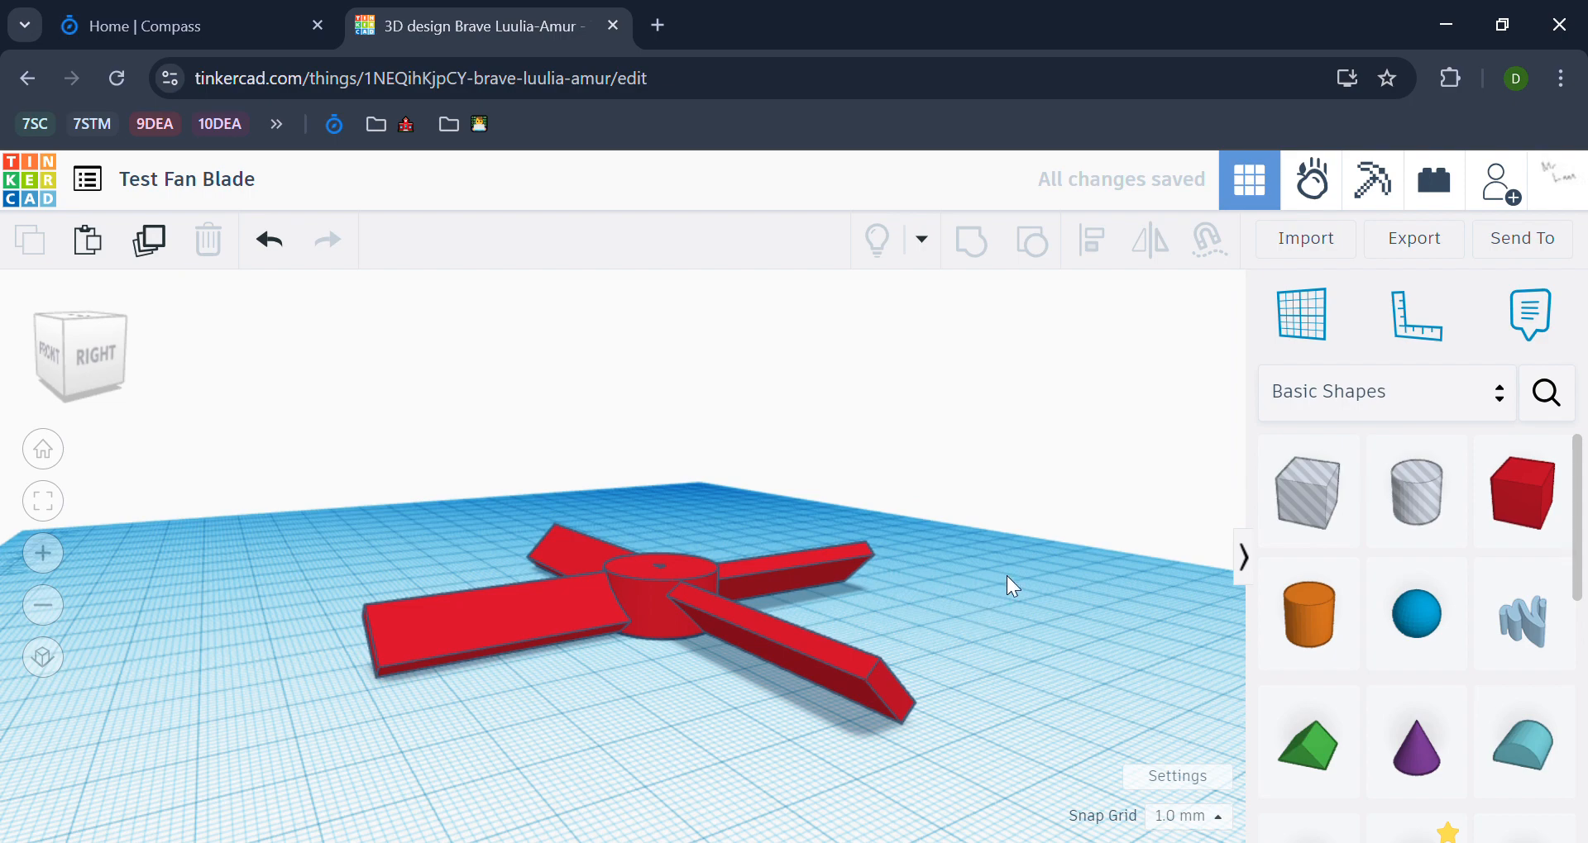
{"action": "right_click_drag", "start_coordinate": [1027, 519], "coordinate": [1303, 279]}
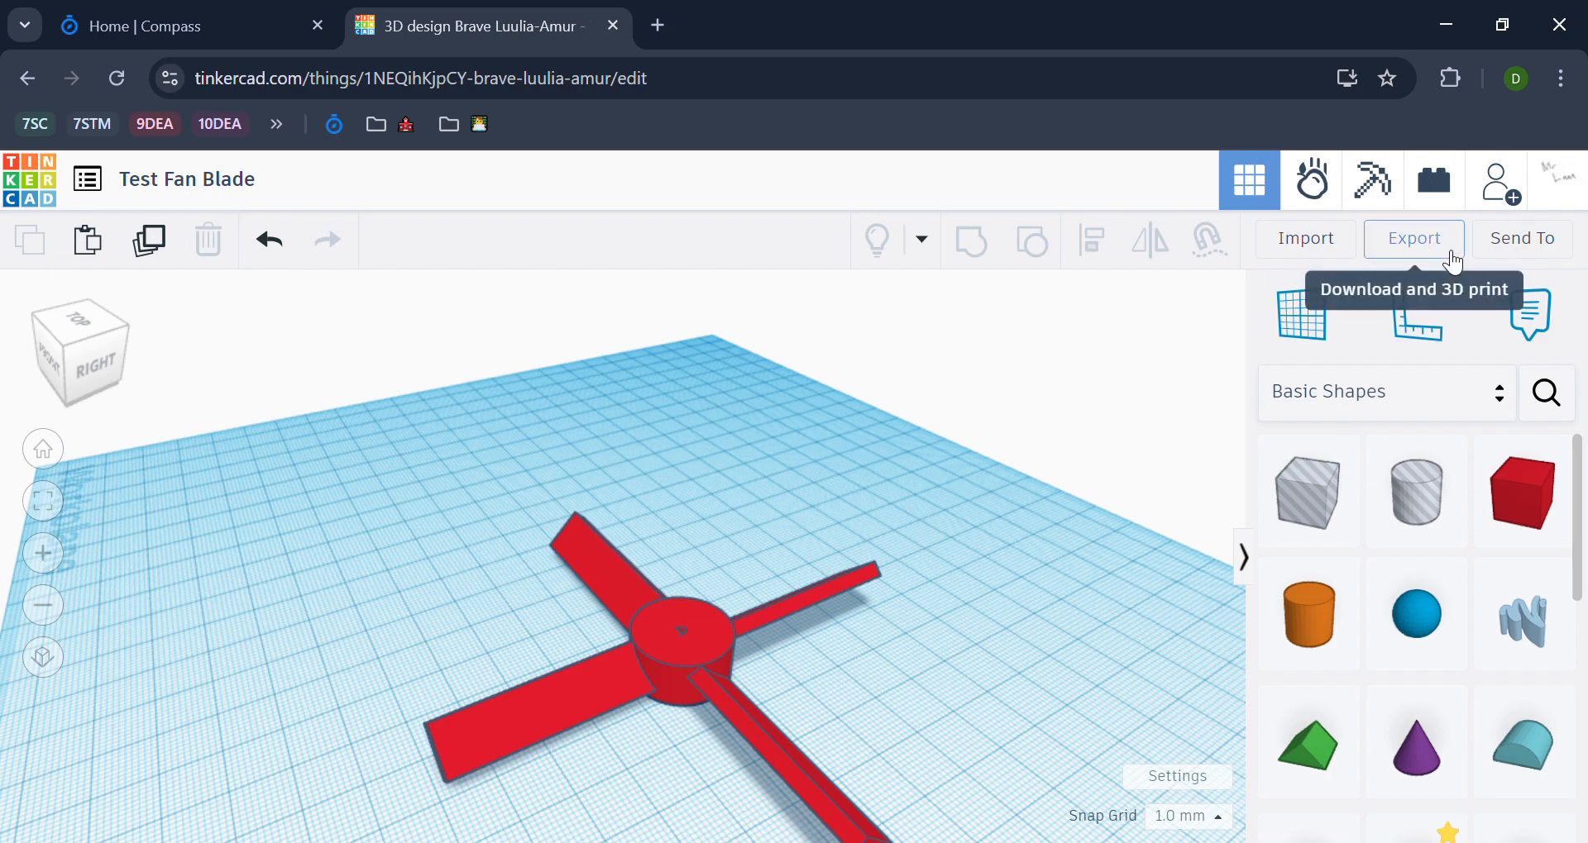
{"action": "left_click", "coordinate": [1452, 262]}
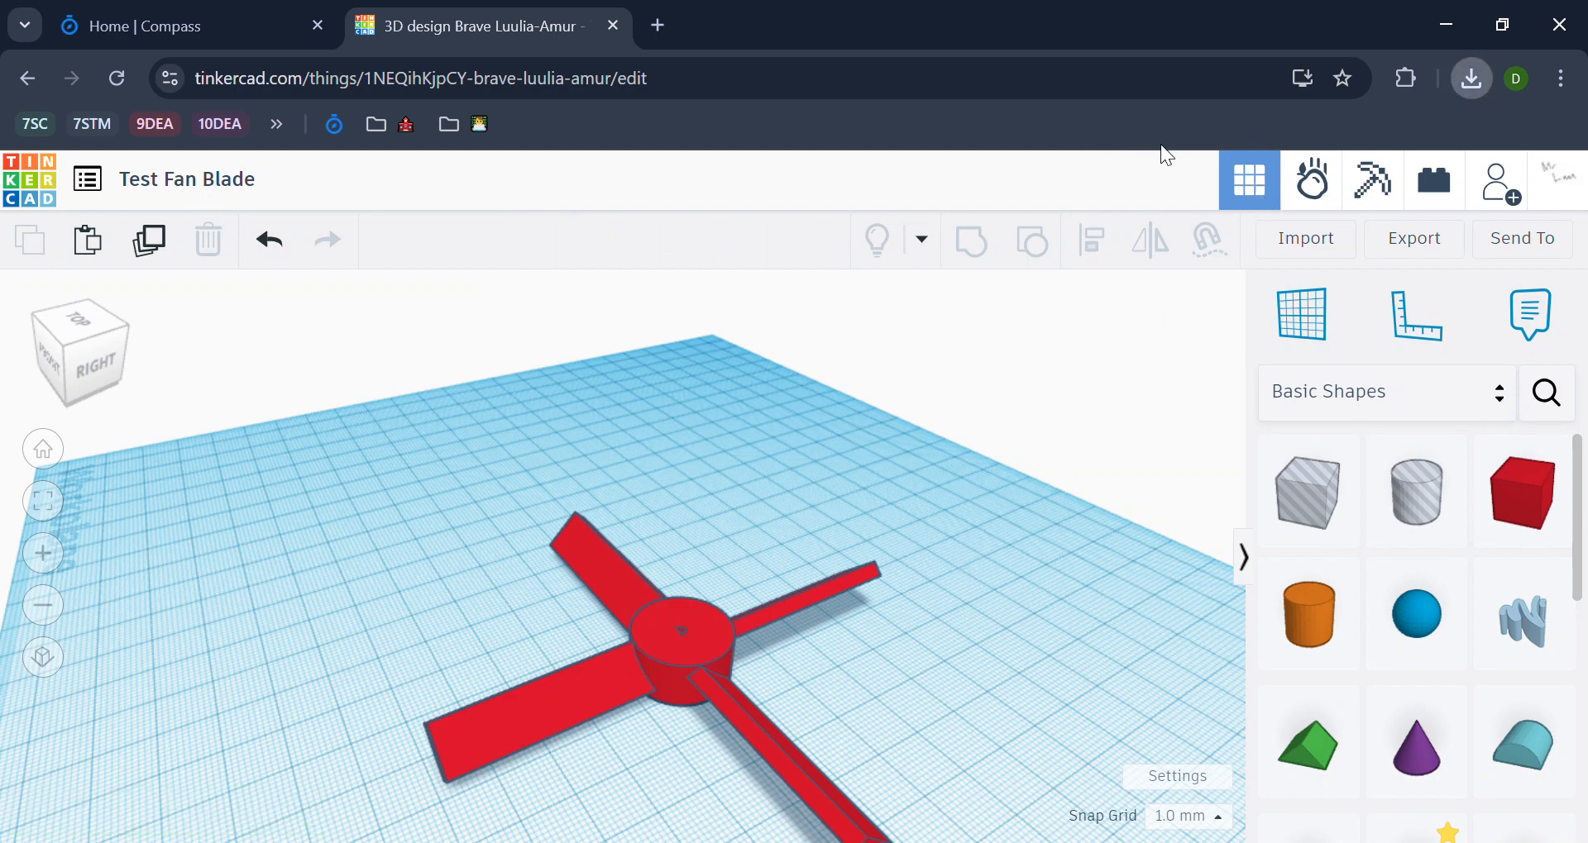
Step: Open the DHS Homepage in a new browser tab and locate the 3D Print Request entry
{"action": "middle_click", "coordinate": [397, 124]}
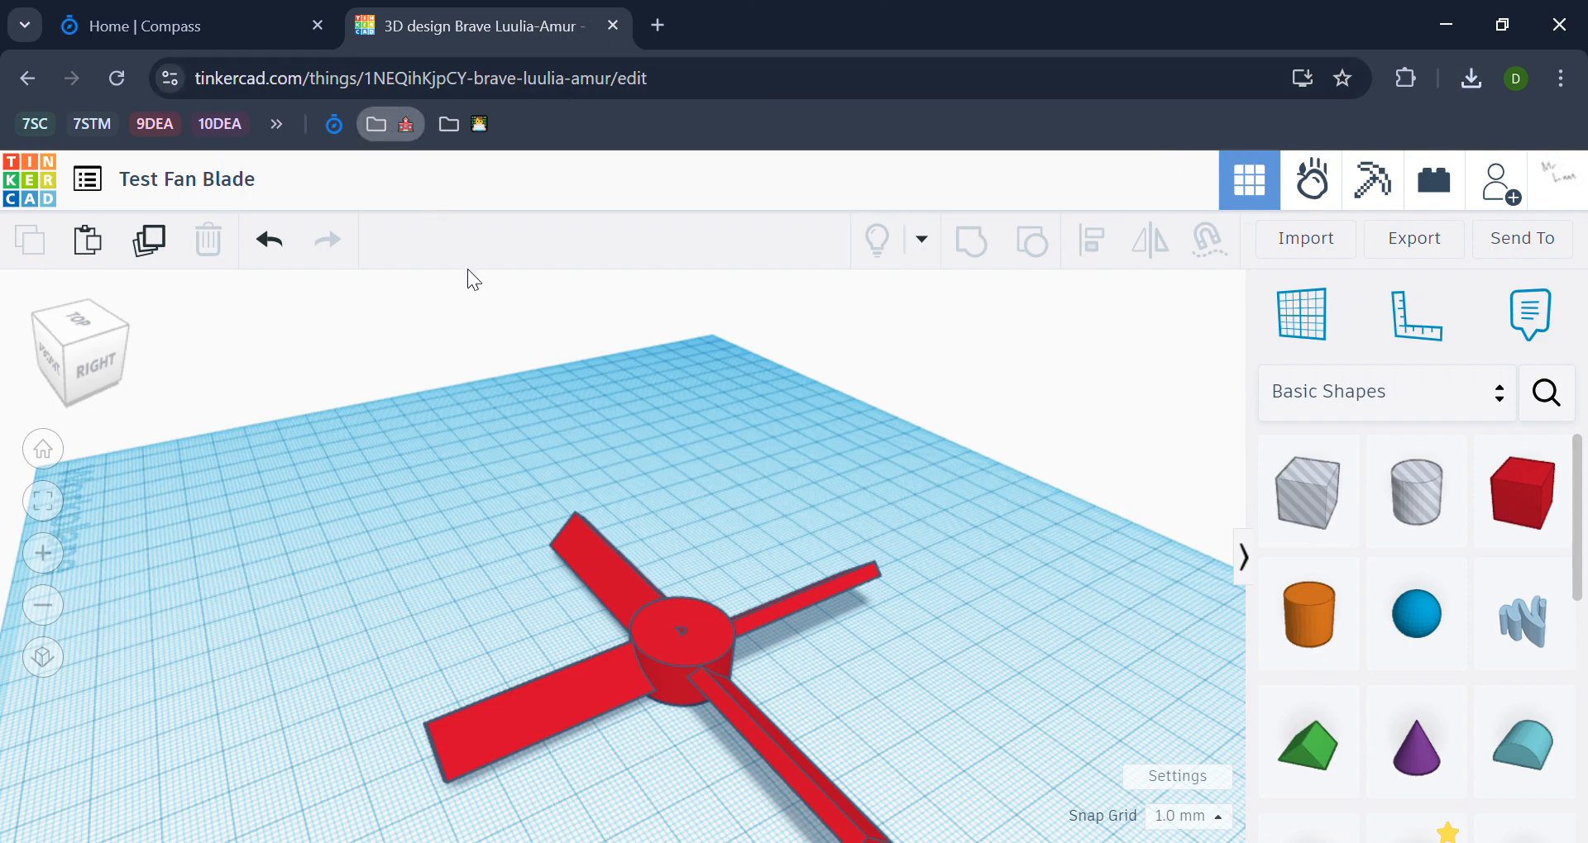
{"action": "left_click", "coordinate": [745, 26]}
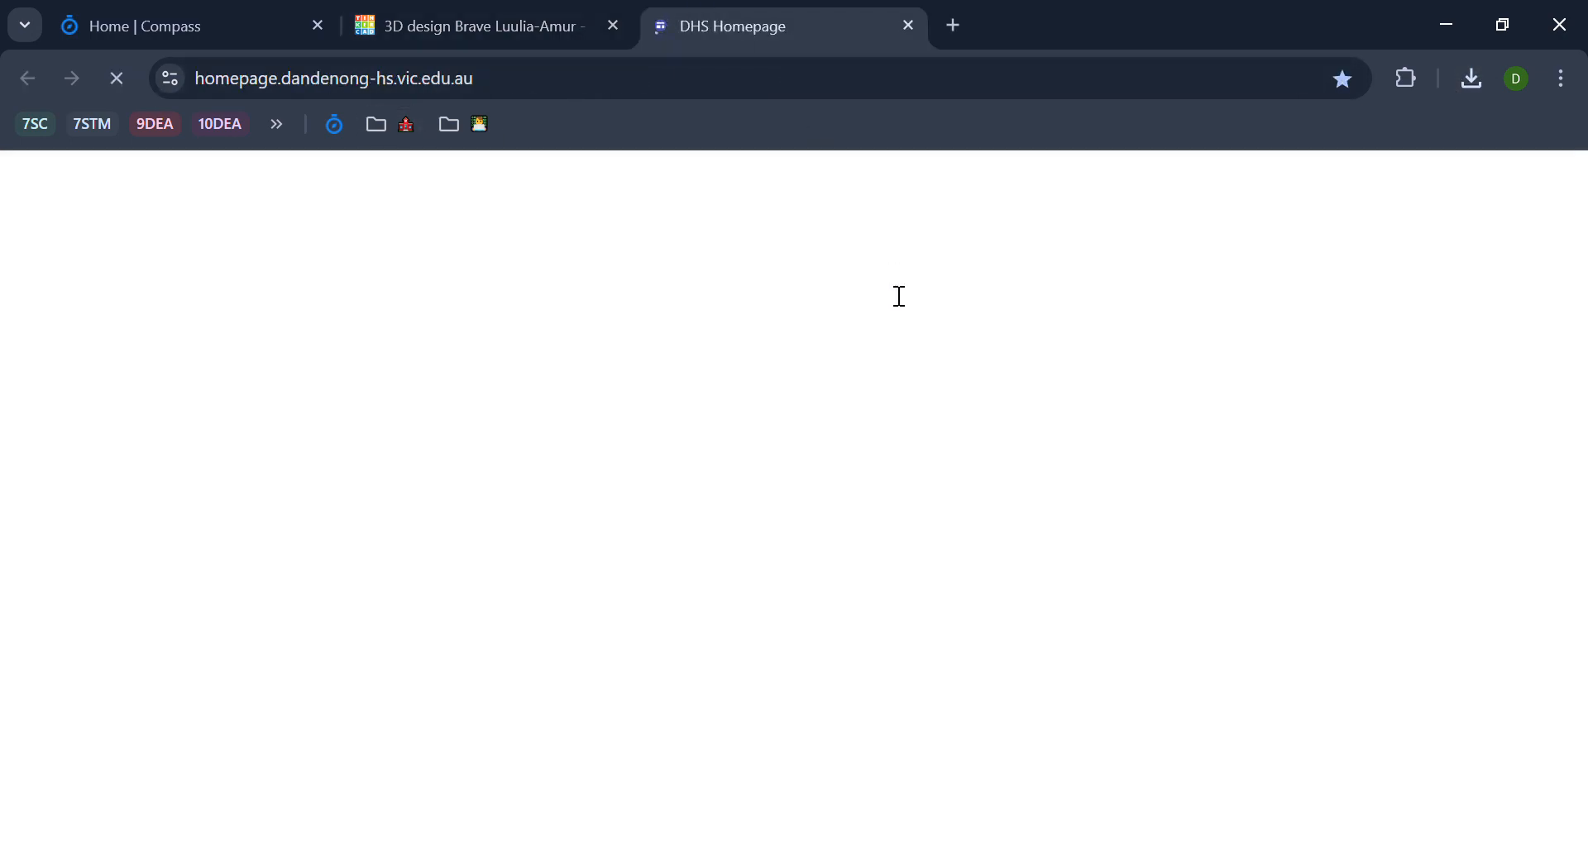
{"action": "scroll", "coordinate": [889, 331], "scroll_direction": "down", "scroll_amount": 15}
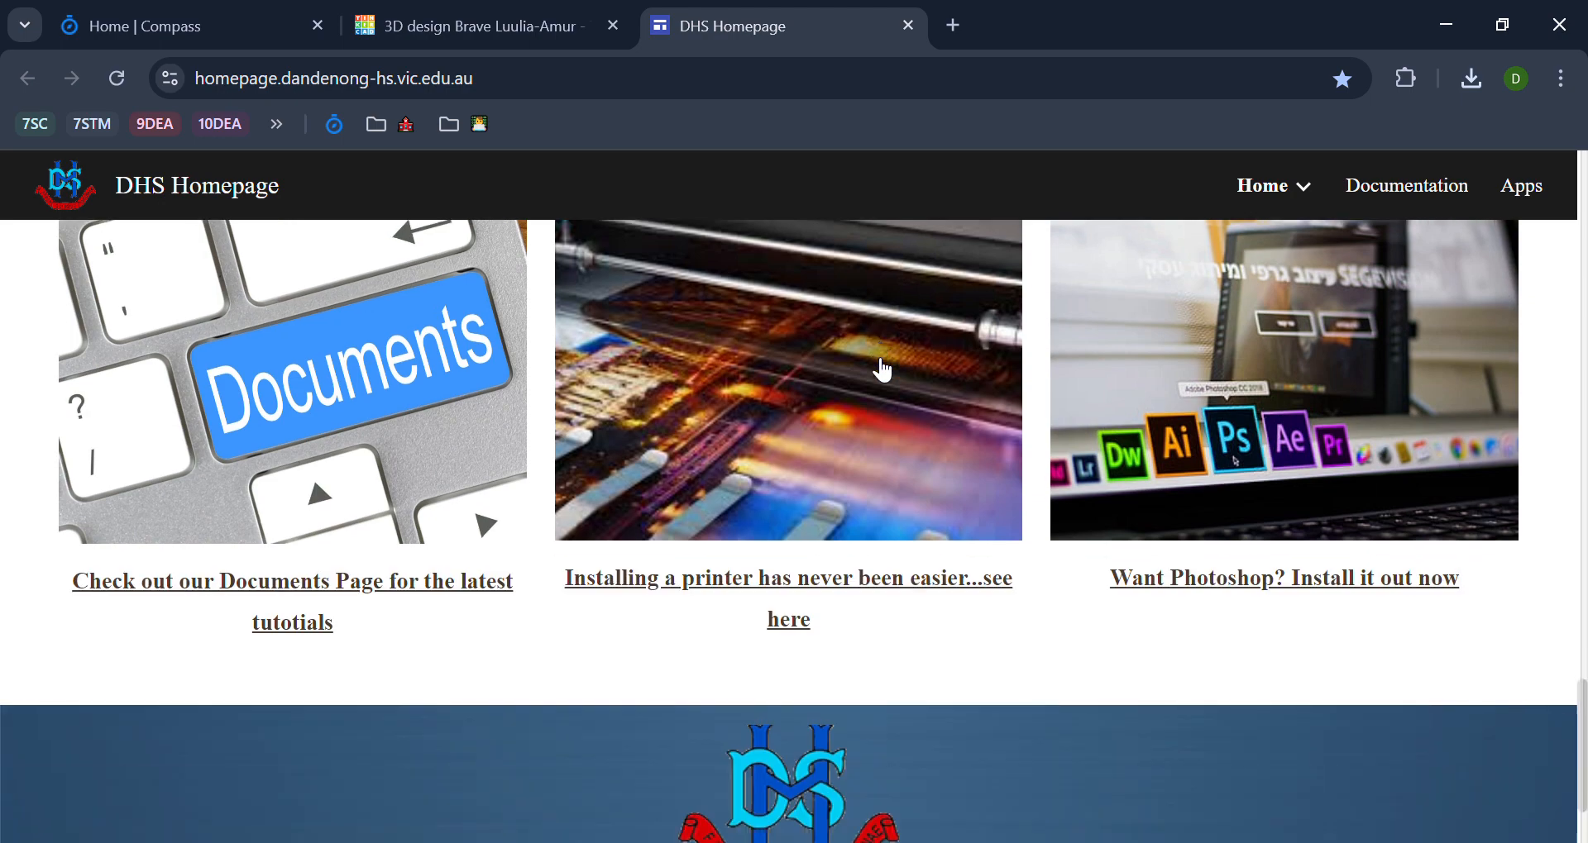
{"action": "scroll", "coordinate": [861, 364], "scroll_direction": "up", "scroll_amount": 10}
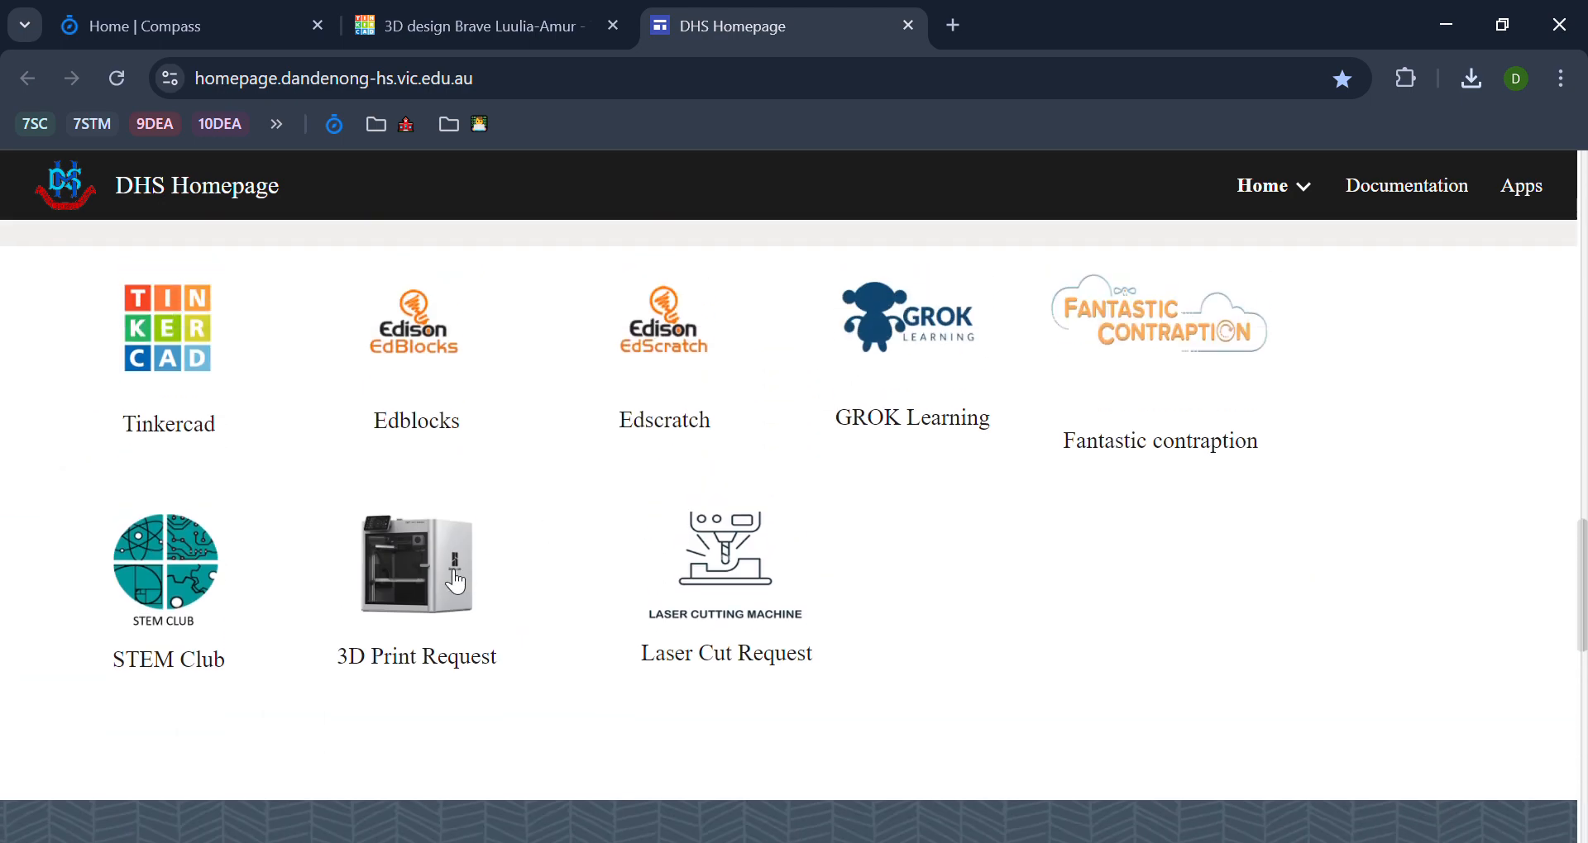
Step: Switch to Compass, look through the School Favourites links and return to the DHS Homepage
{"action": "left_click", "coordinate": [220, 27]}
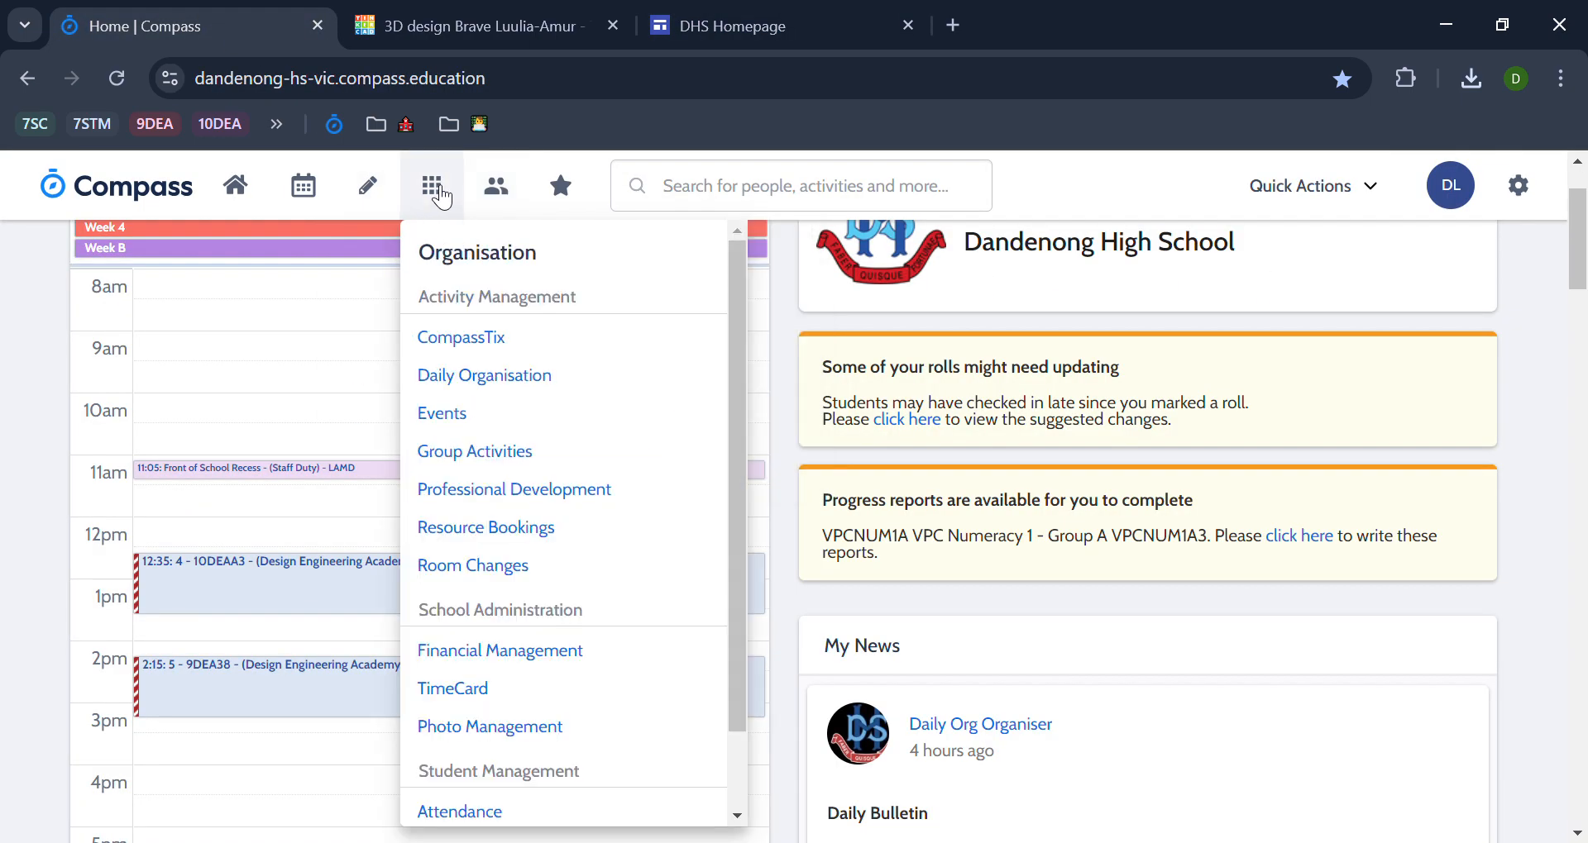
{"action": "mouse_move", "coordinate": [542, 184]}
{"action": "scroll", "coordinate": [602, 336], "scroll_direction": "down", "scroll_amount": 4}
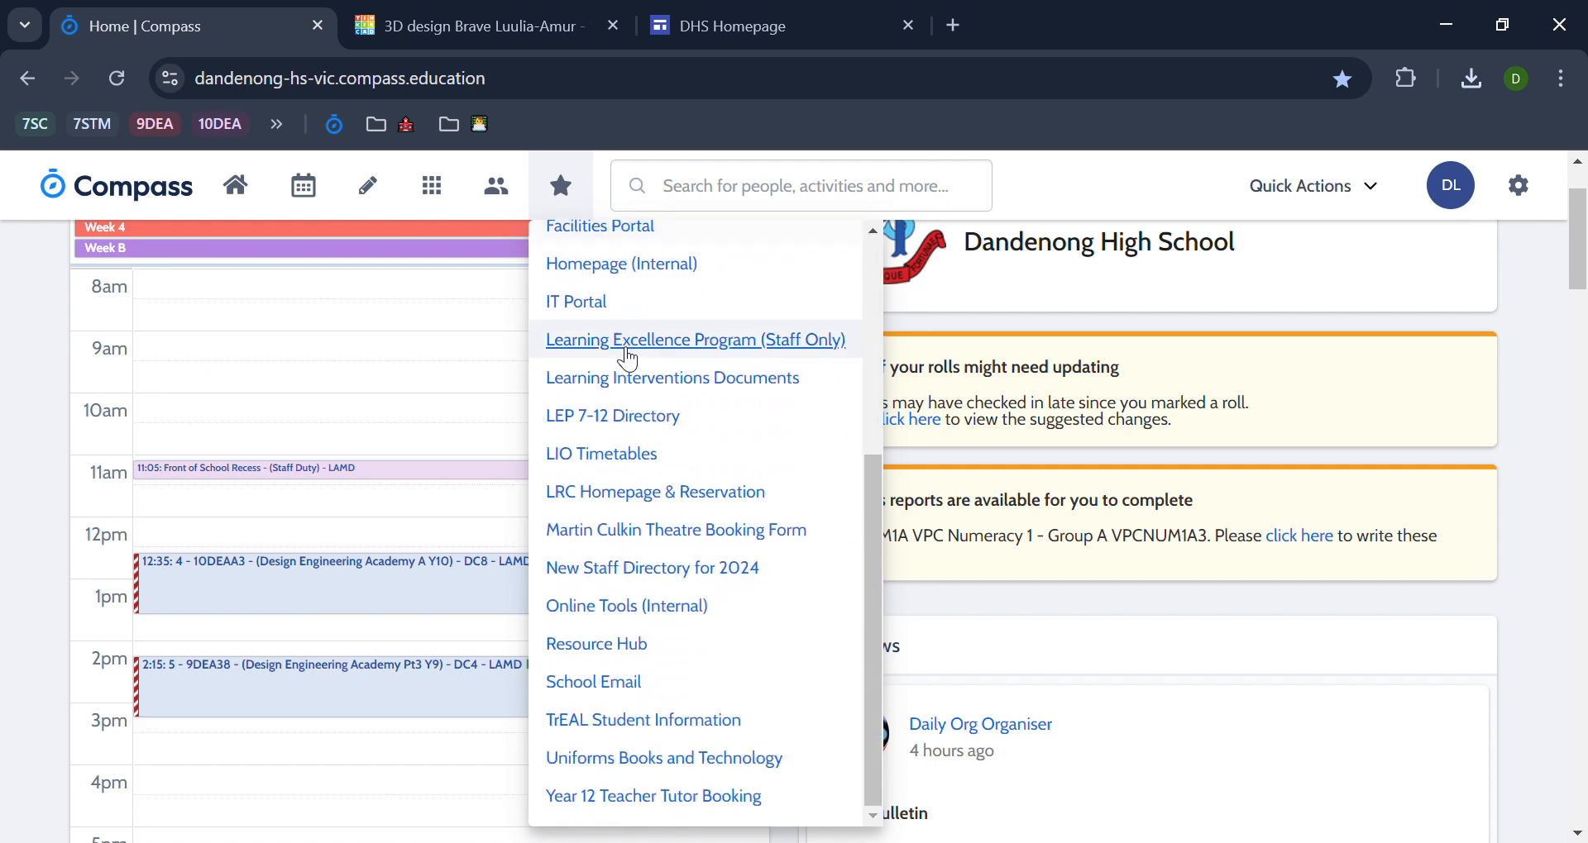
{"action": "scroll", "coordinate": [641, 351], "scroll_direction": "up", "scroll_amount": 4}
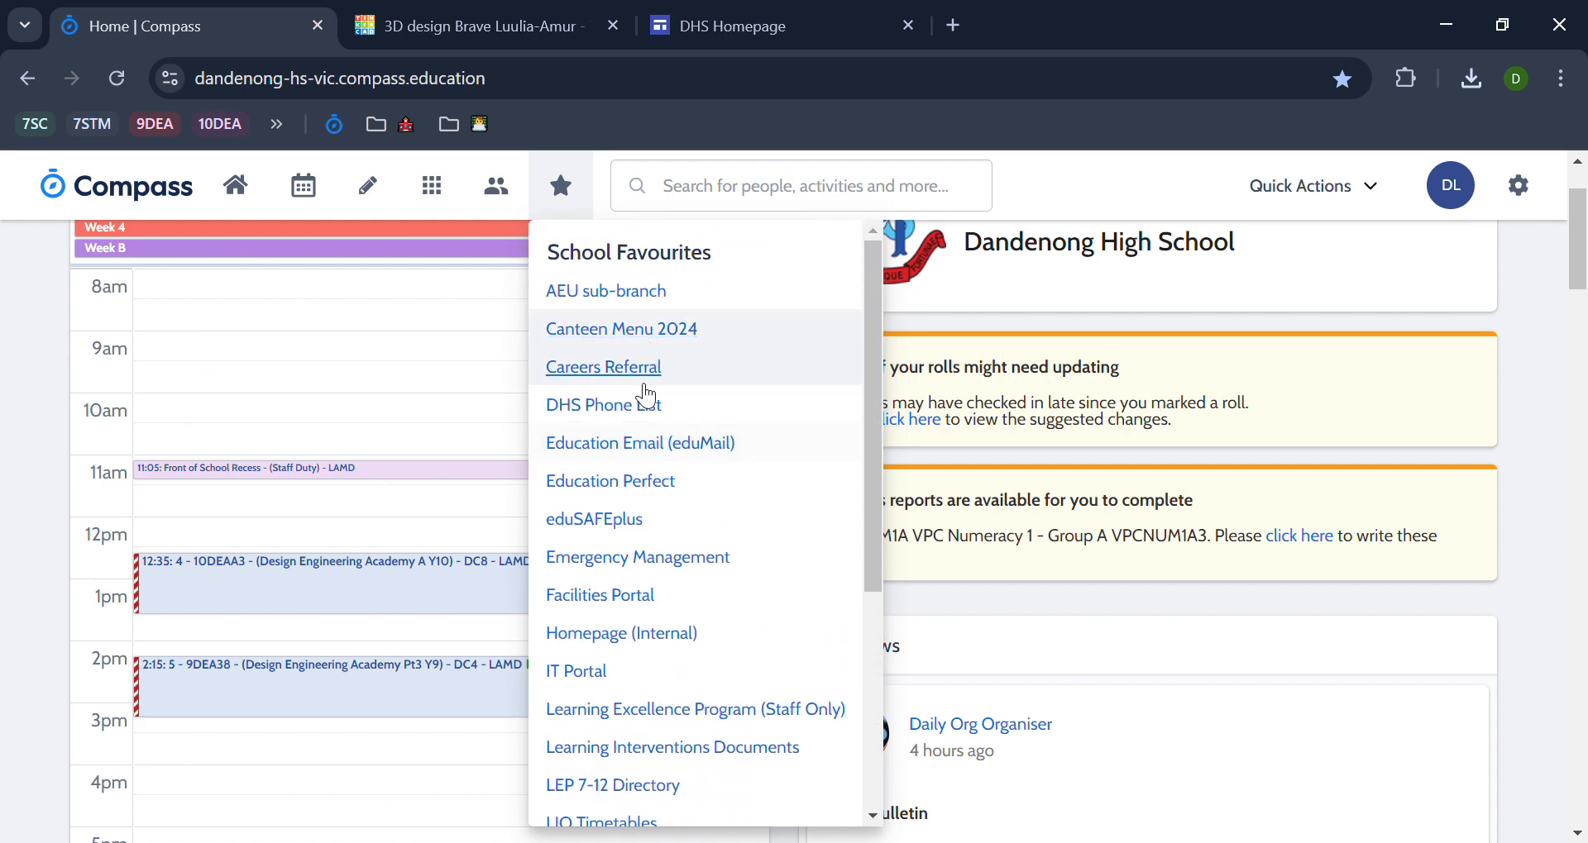
{"action": "left_click", "coordinate": [687, 25]}
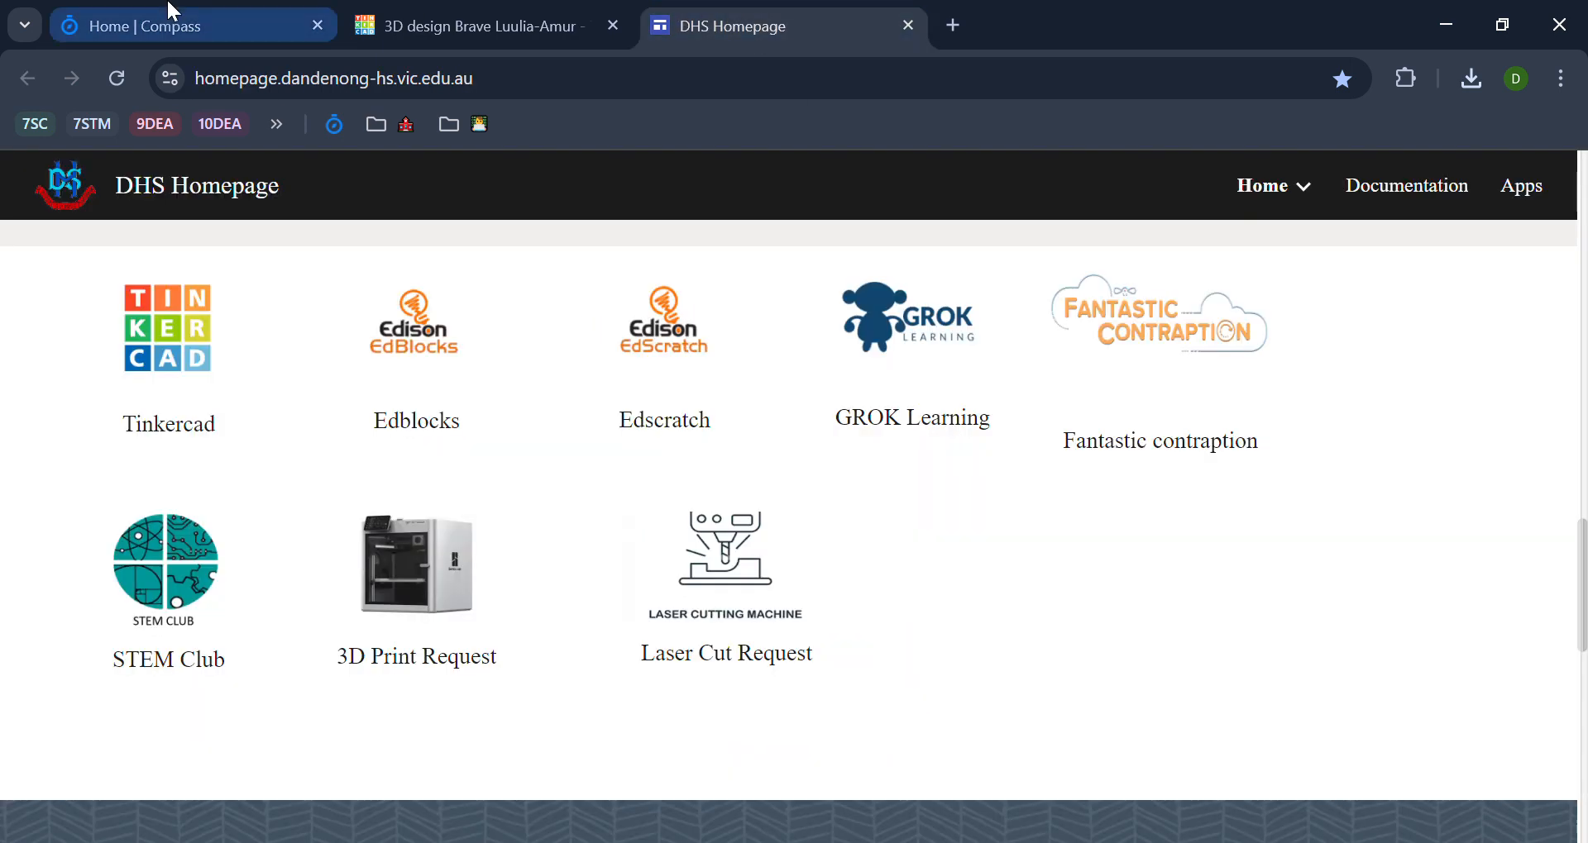
Step: From the Compass School Favourites, open Homepage (Internal) and follow its 3D Print Request link
{"action": "left_click", "coordinate": [173, 25]}
{"action": "mouse_move", "coordinate": [559, 189]}
{"action": "left_click", "coordinate": [662, 636]}
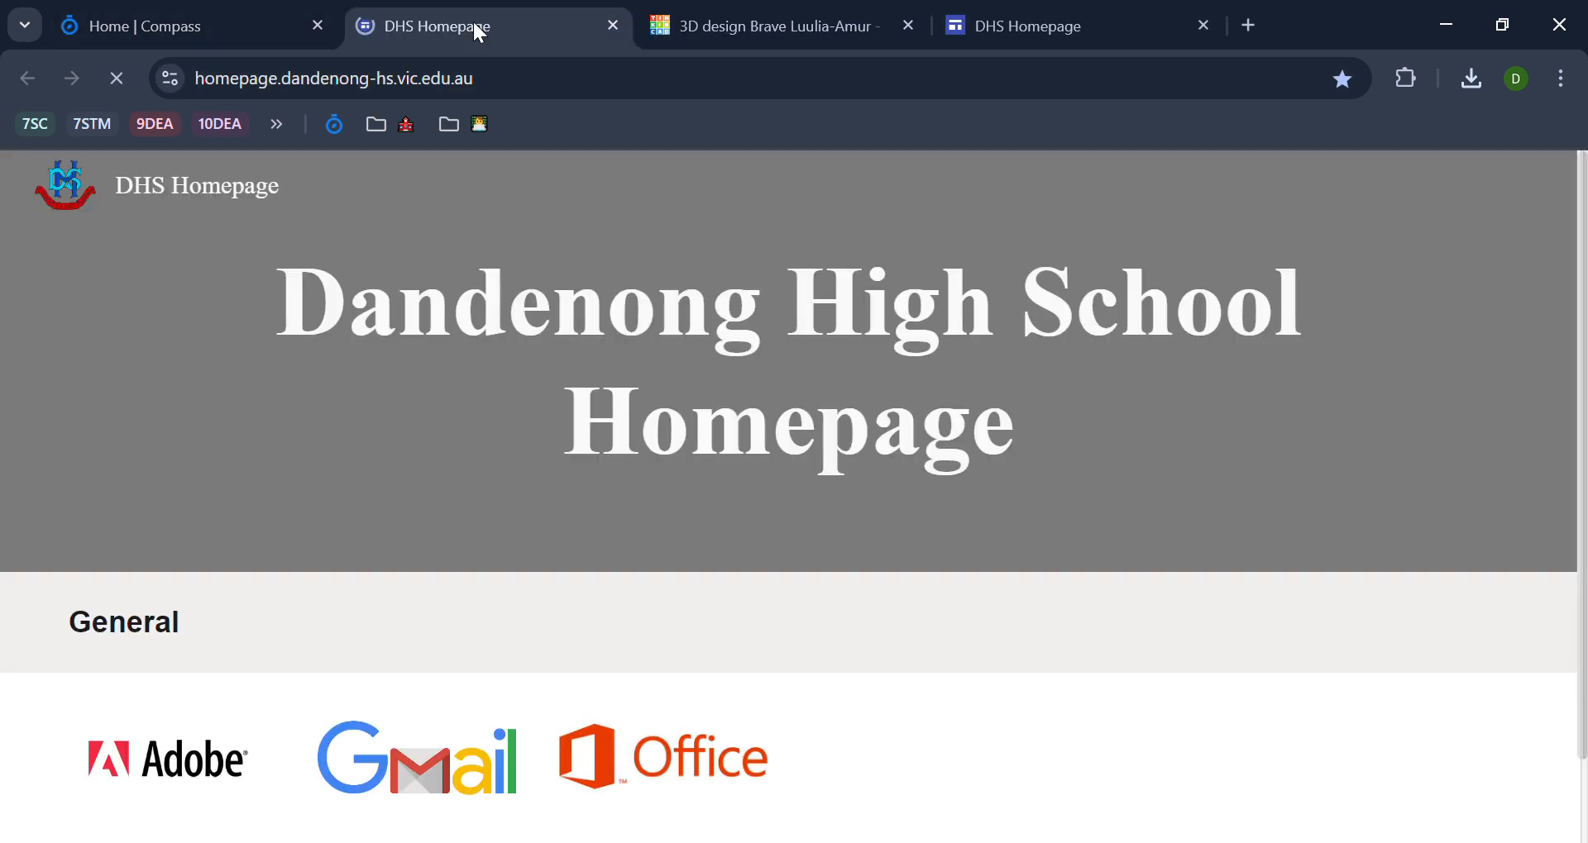
{"action": "scroll", "coordinate": [827, 401], "scroll_direction": "down", "scroll_amount": 10}
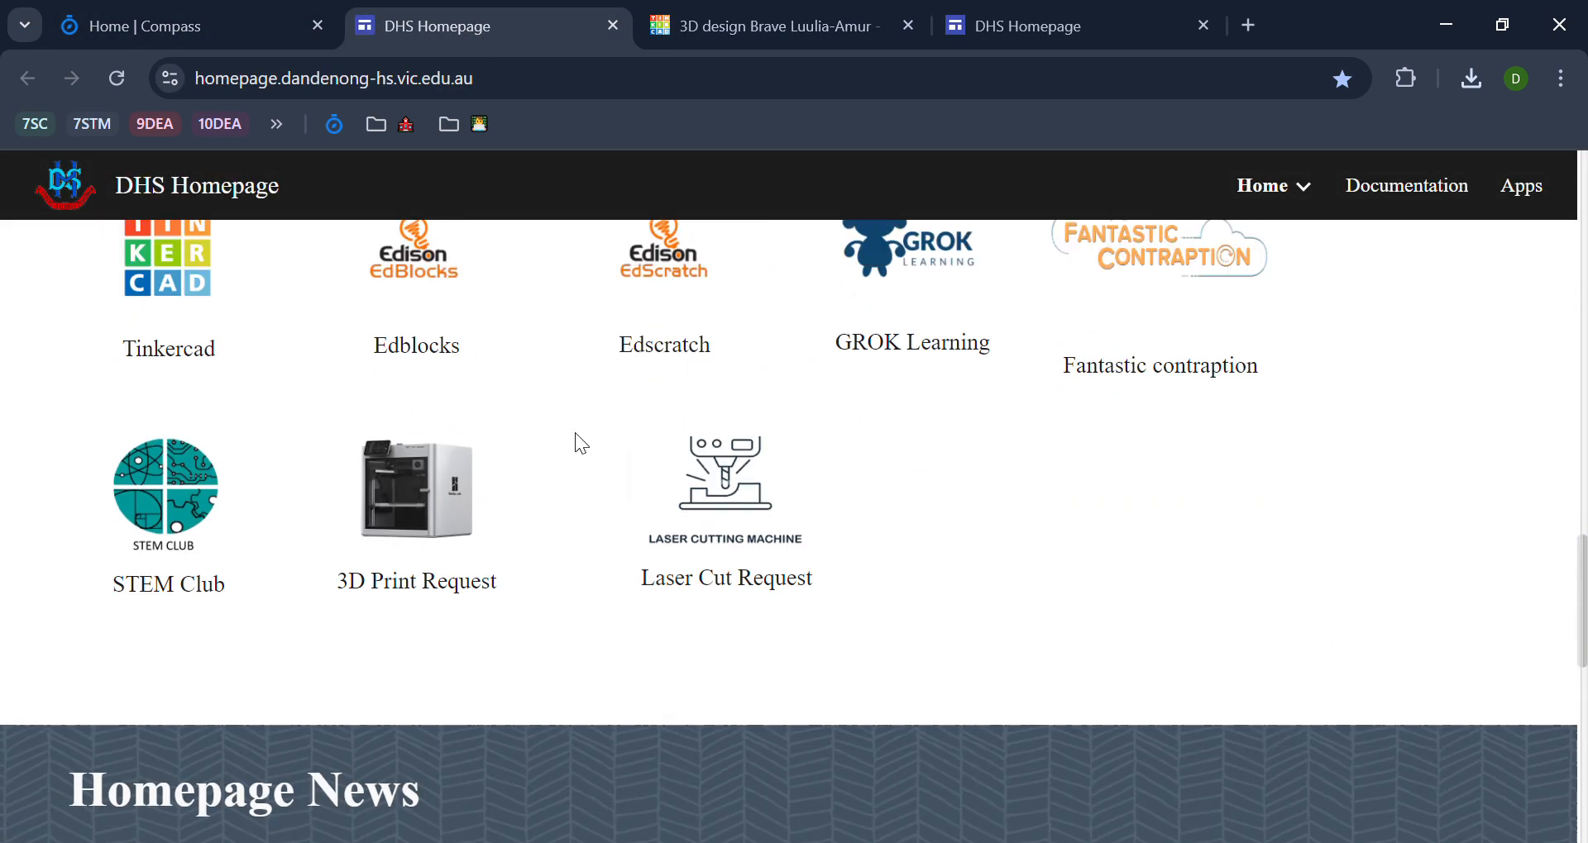
{"action": "left_click", "coordinate": [415, 481]}
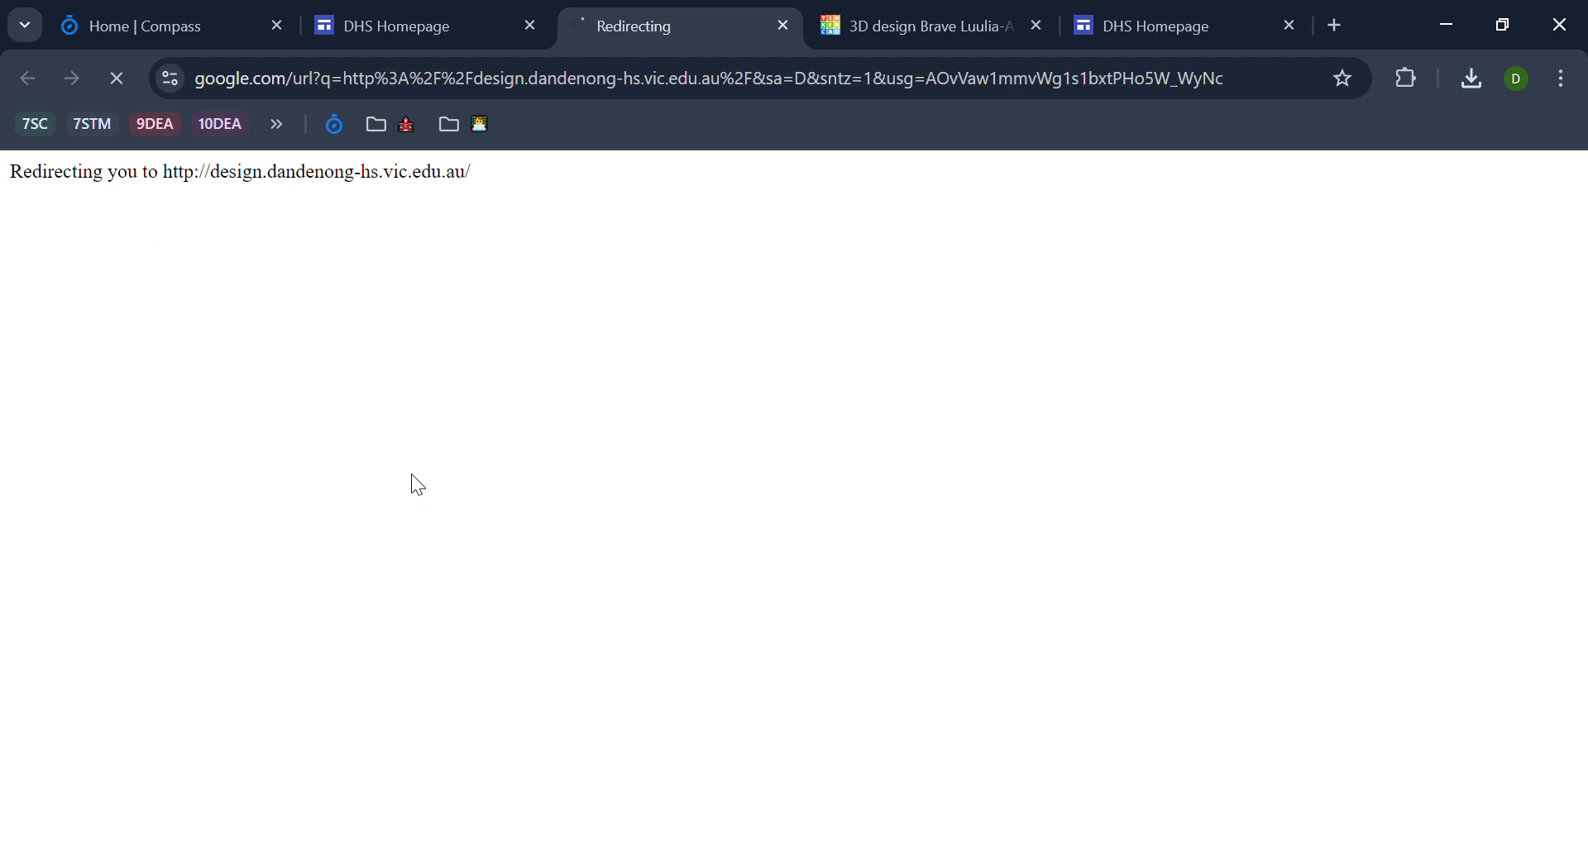